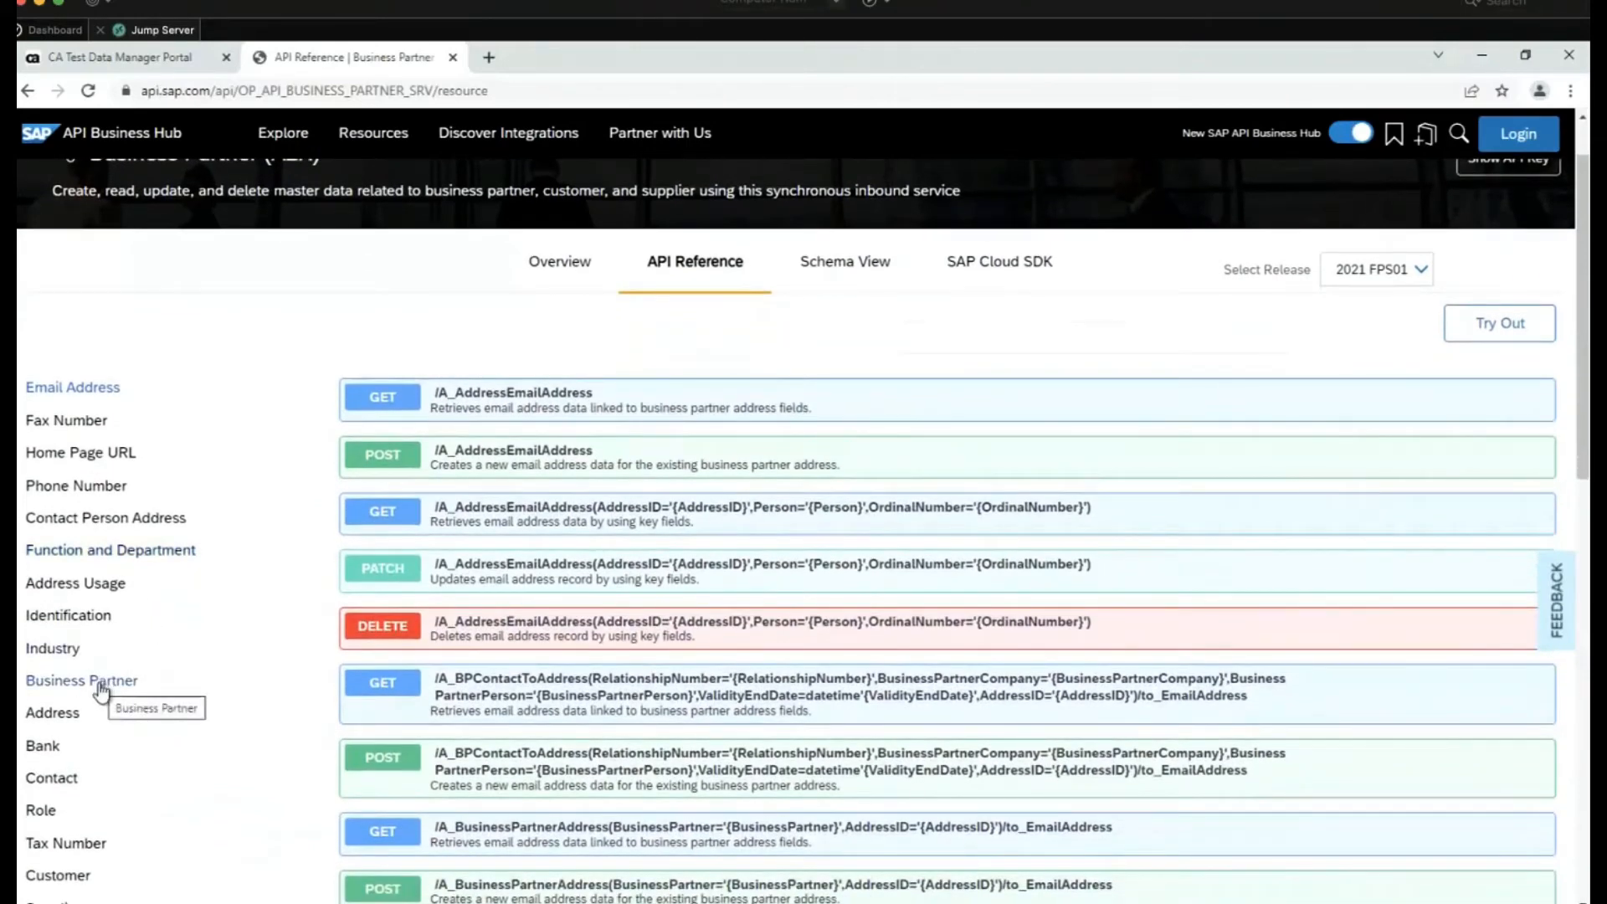
Show the Business Partner entity's operations and review the A_BusinessPartner GET, POST and PATCH endpoints
click(102, 691)
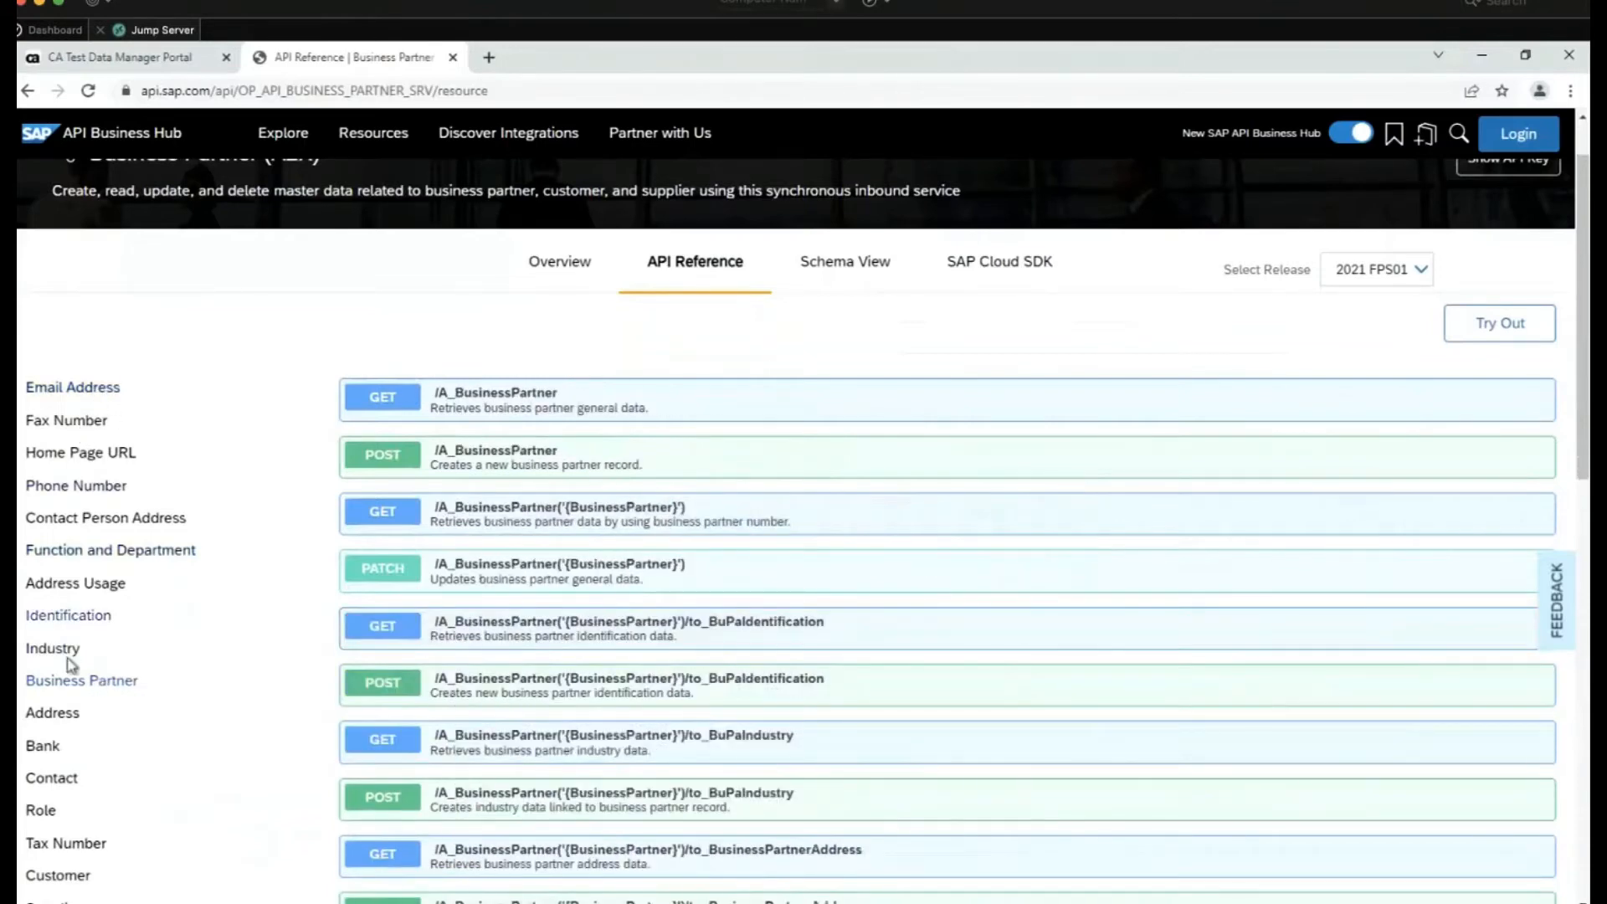
scroll(69, 833, down, 2)
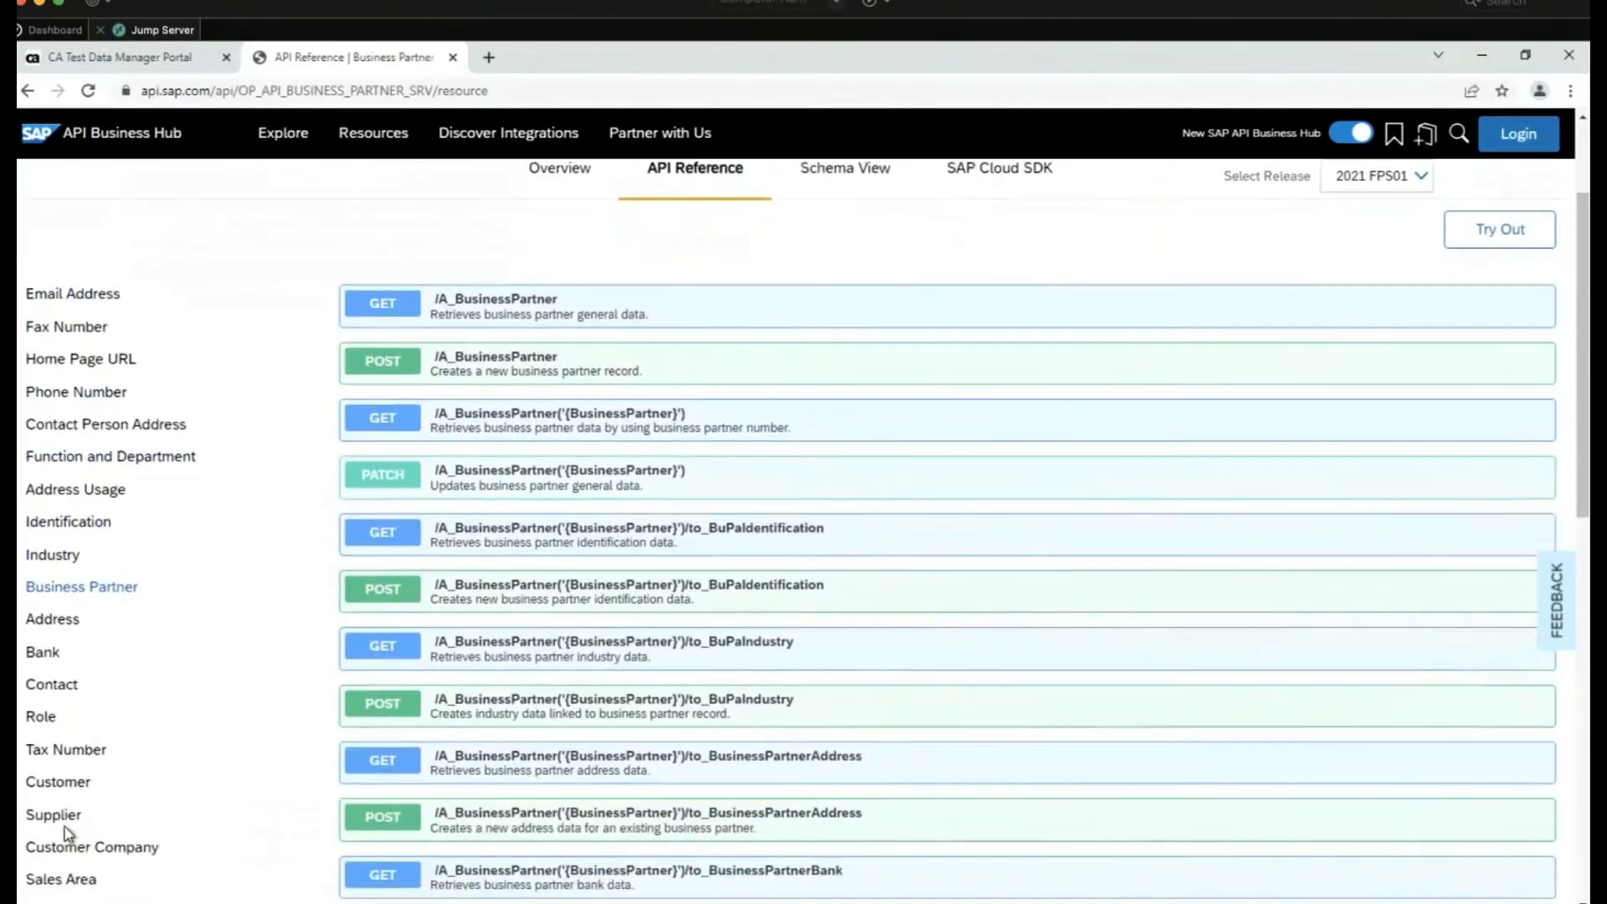
scroll(69, 833, down, 1)
scroll(67, 833, up, 1)
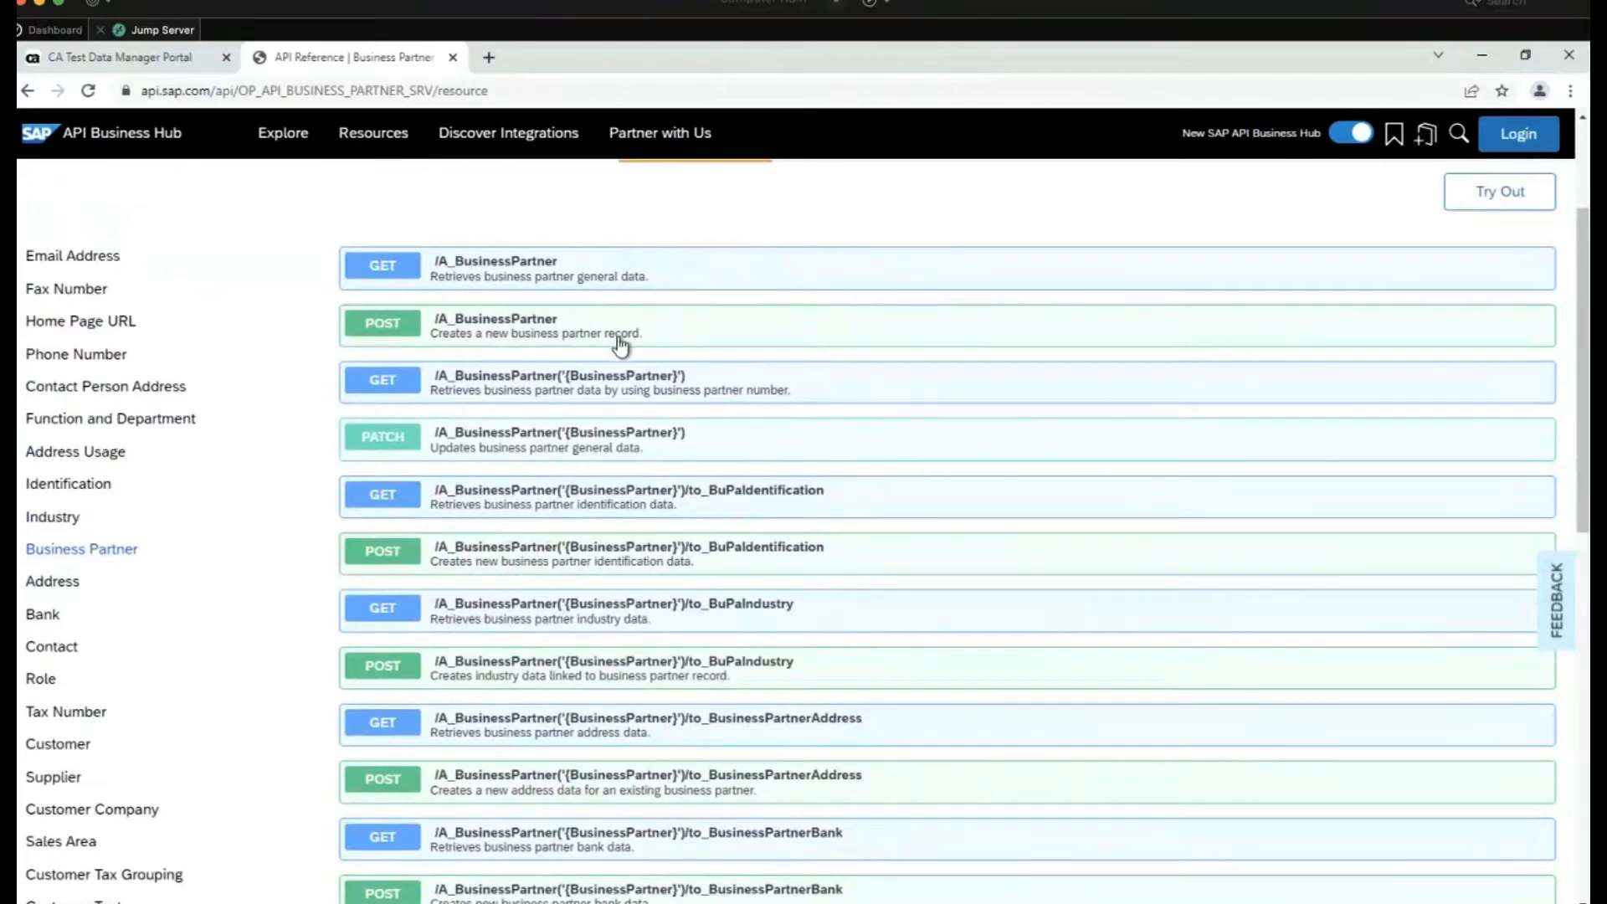
scroll(559, 736, down, 1)
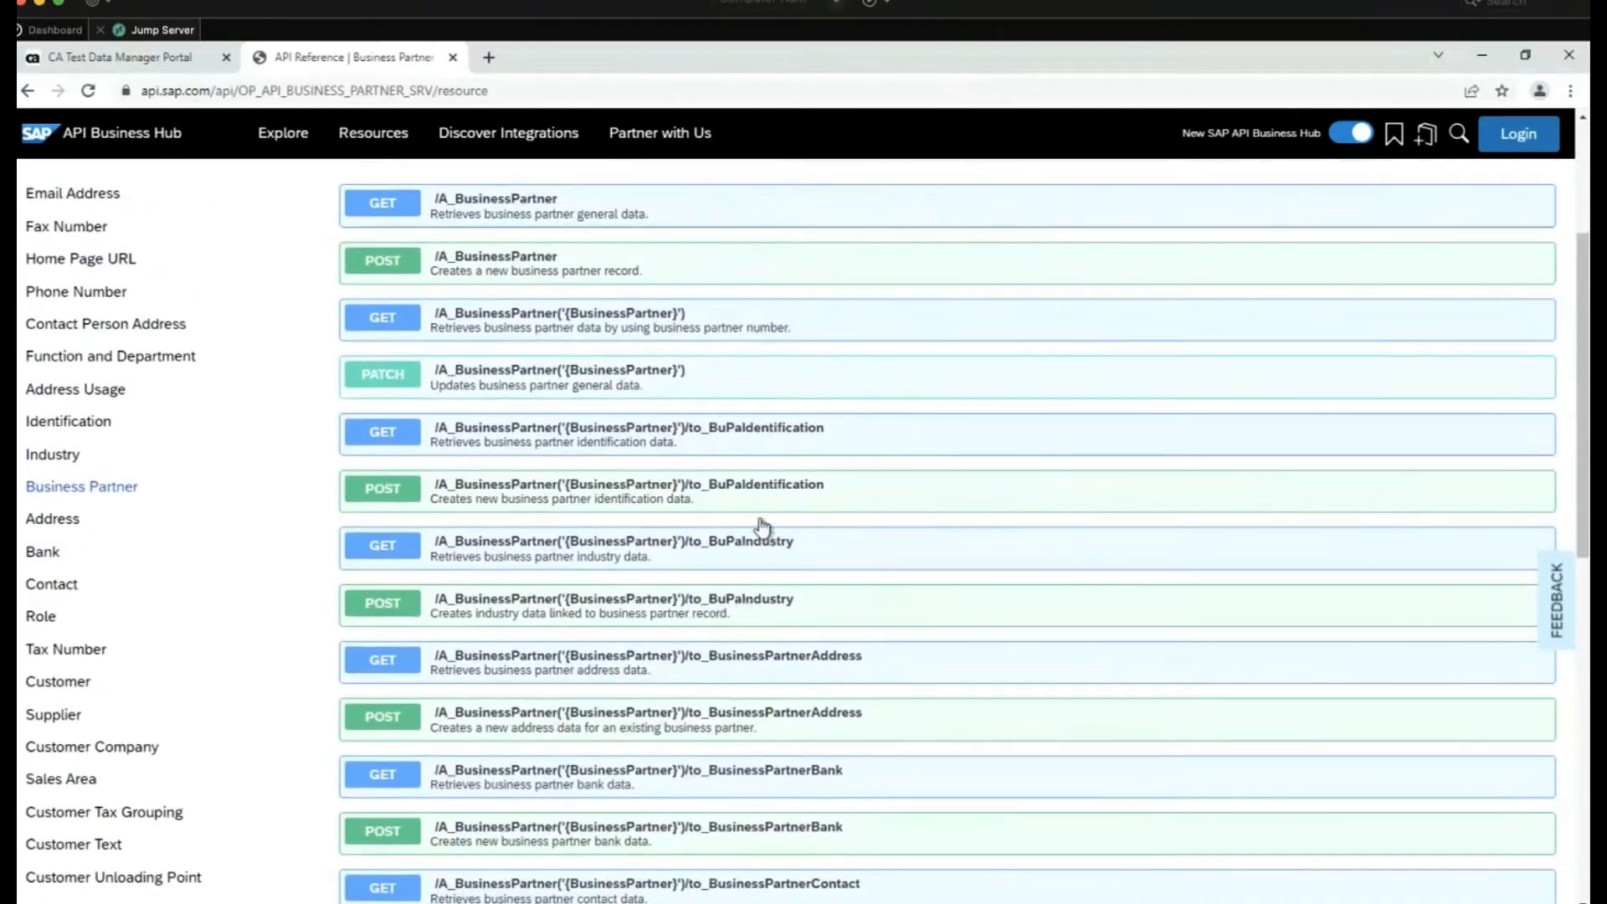
scroll(760, 749, down, 1)
scroll(760, 749, up, 1)
scroll(760, 749, down, 2)
scroll(760, 753, down, 4)
scroll(760, 752, down, 2)
scroll(760, 752, up, 6)
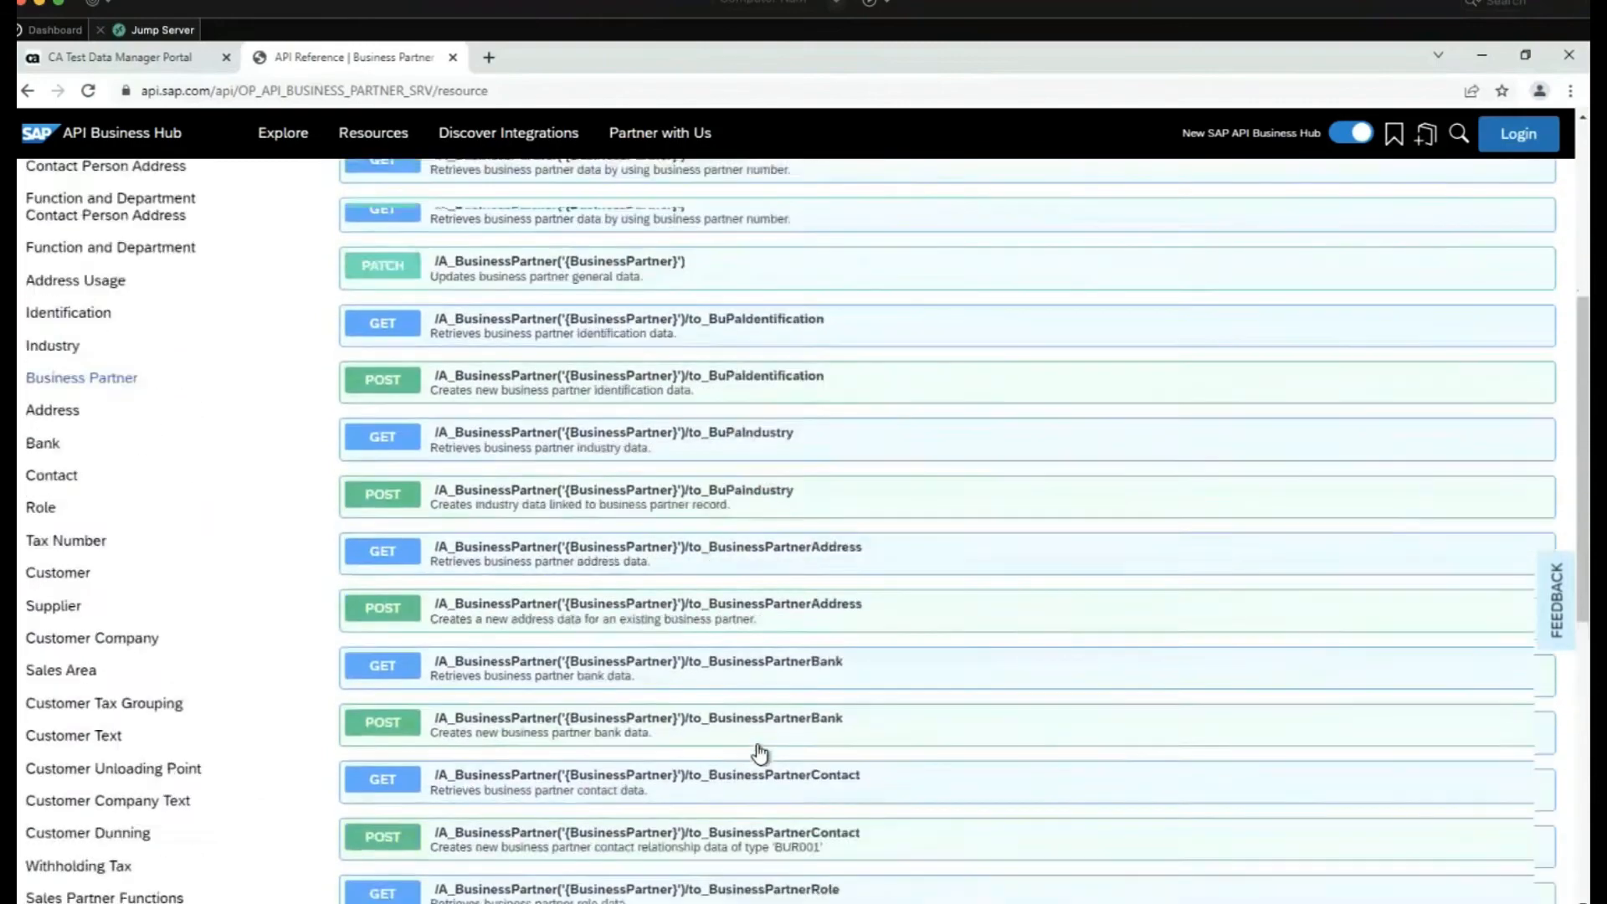
scroll(760, 753, up, 4)
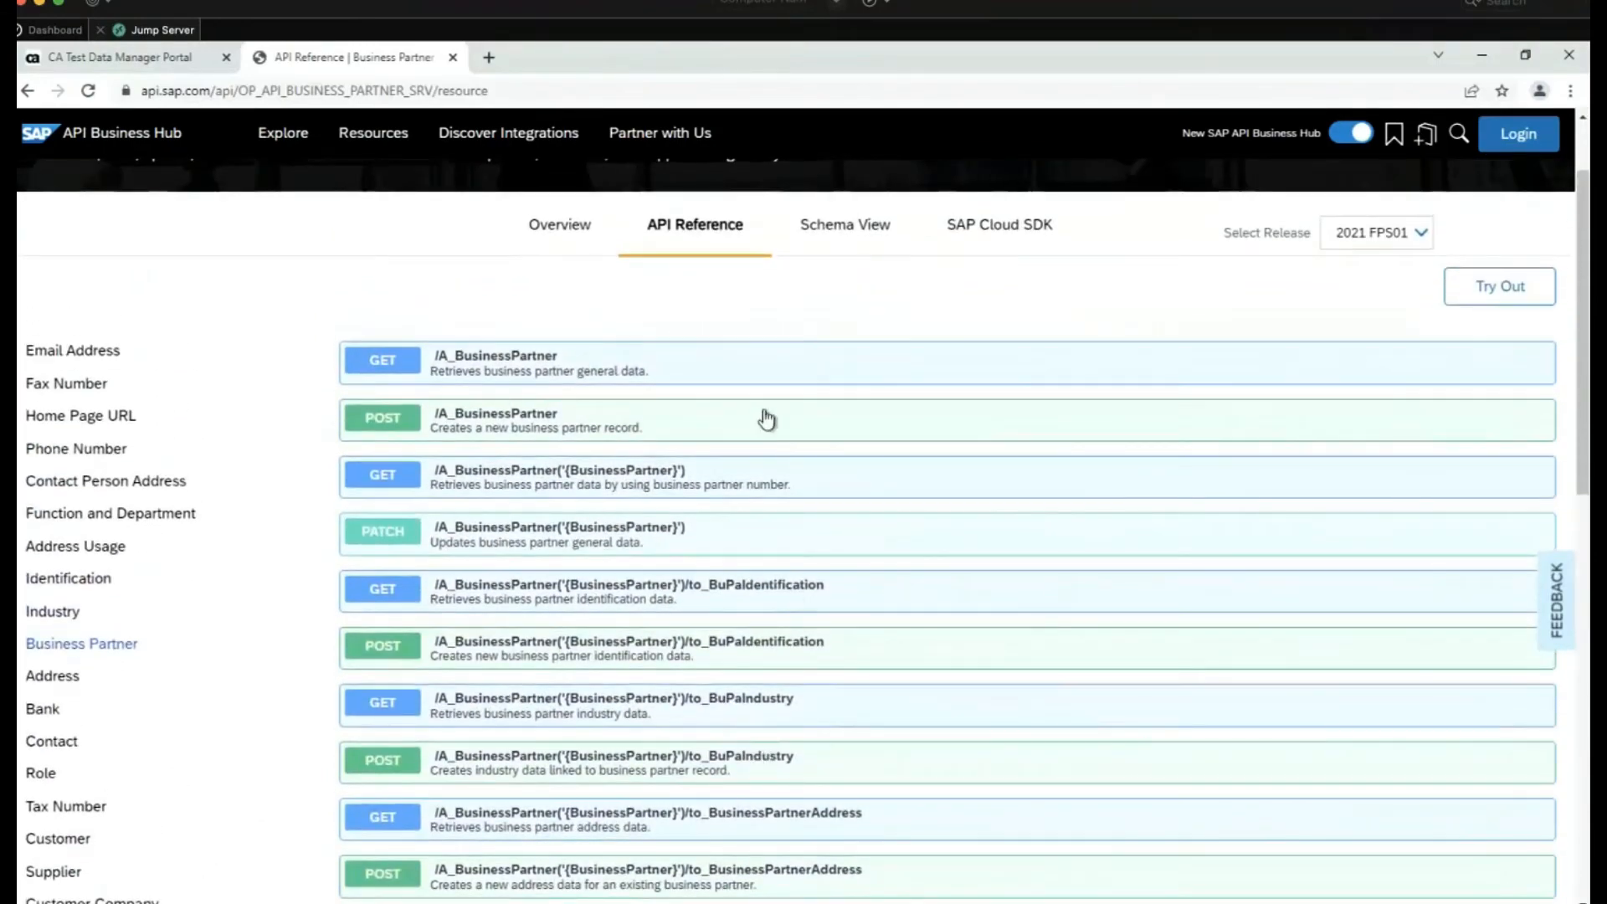
Expand POST /A_BusinessPartner and confirm the request body content type stays application/json
click(533, 421)
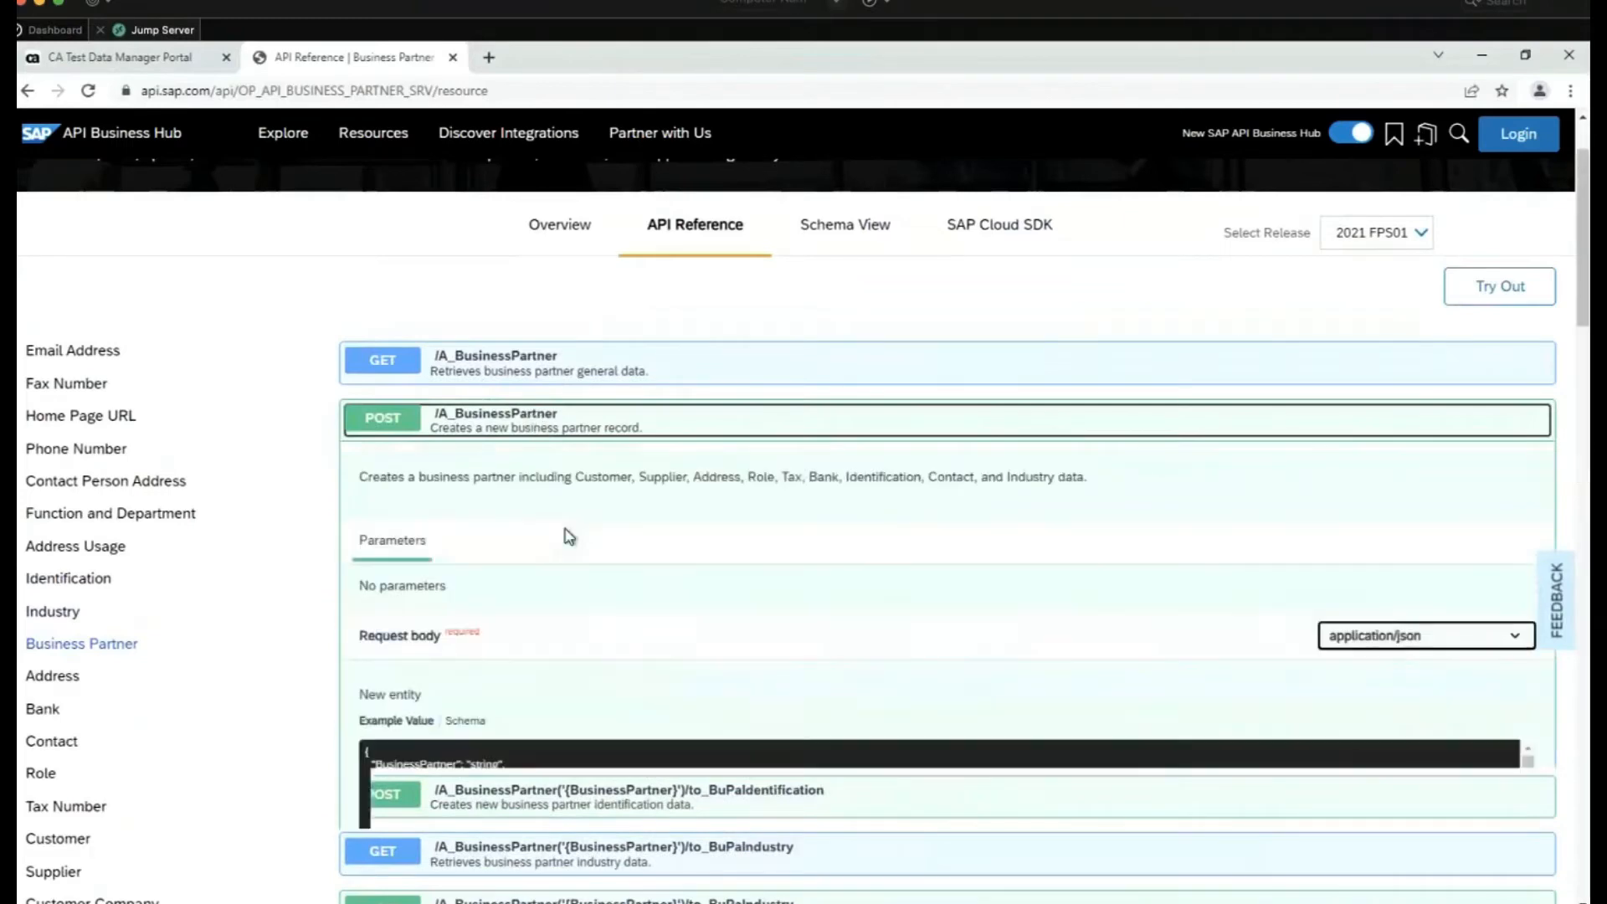
scroll(667, 634, down, 2)
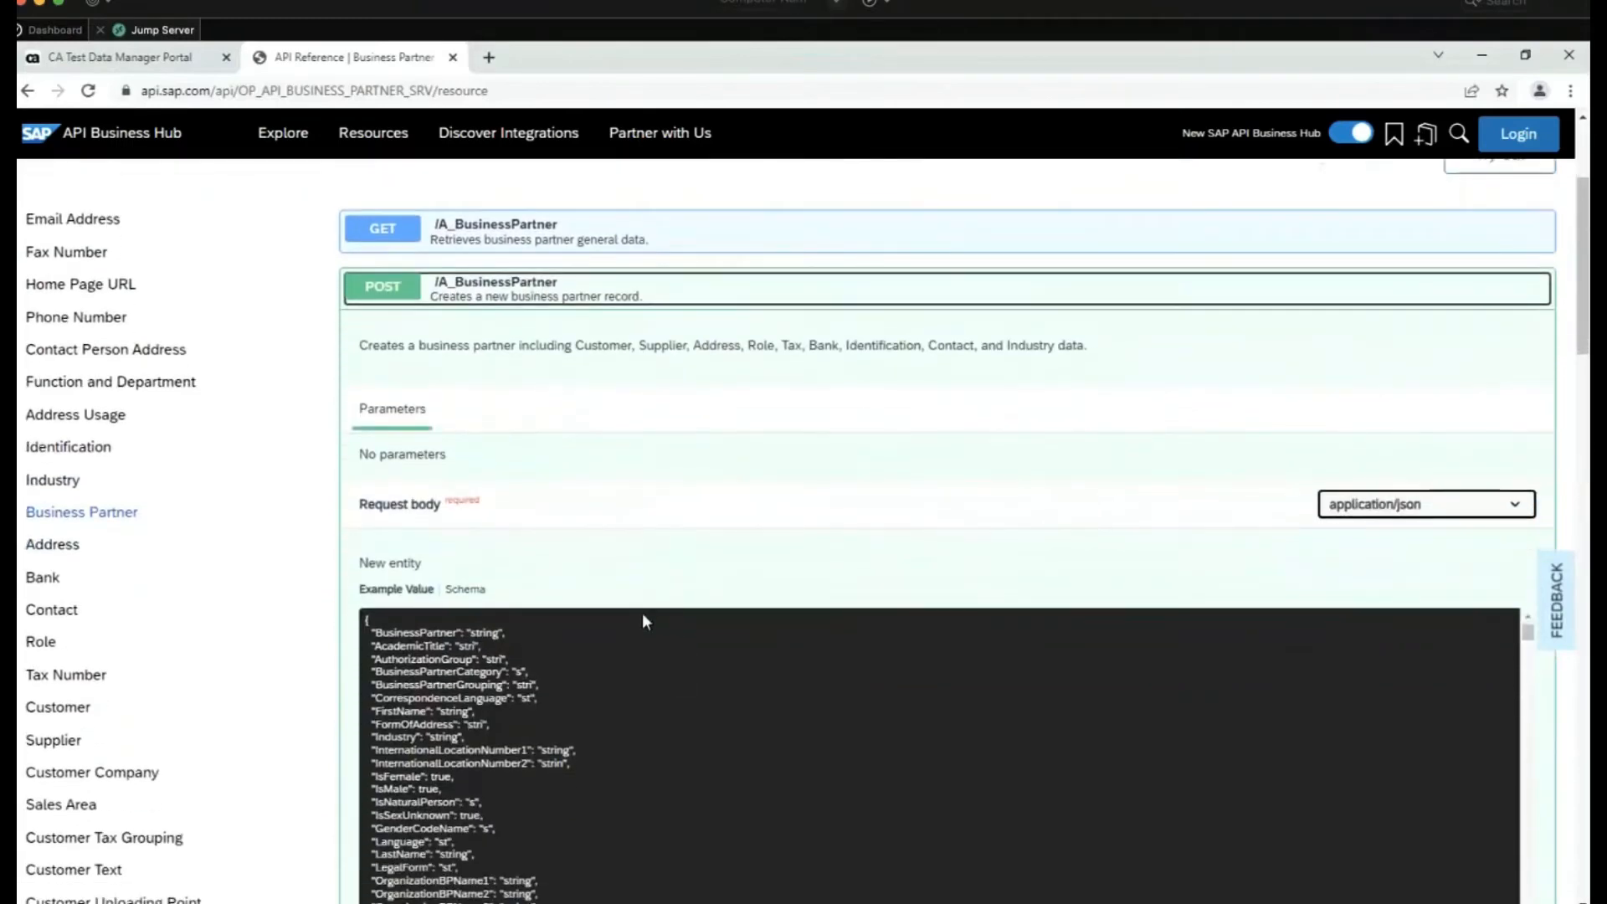
scroll(301, 653, down, 1)
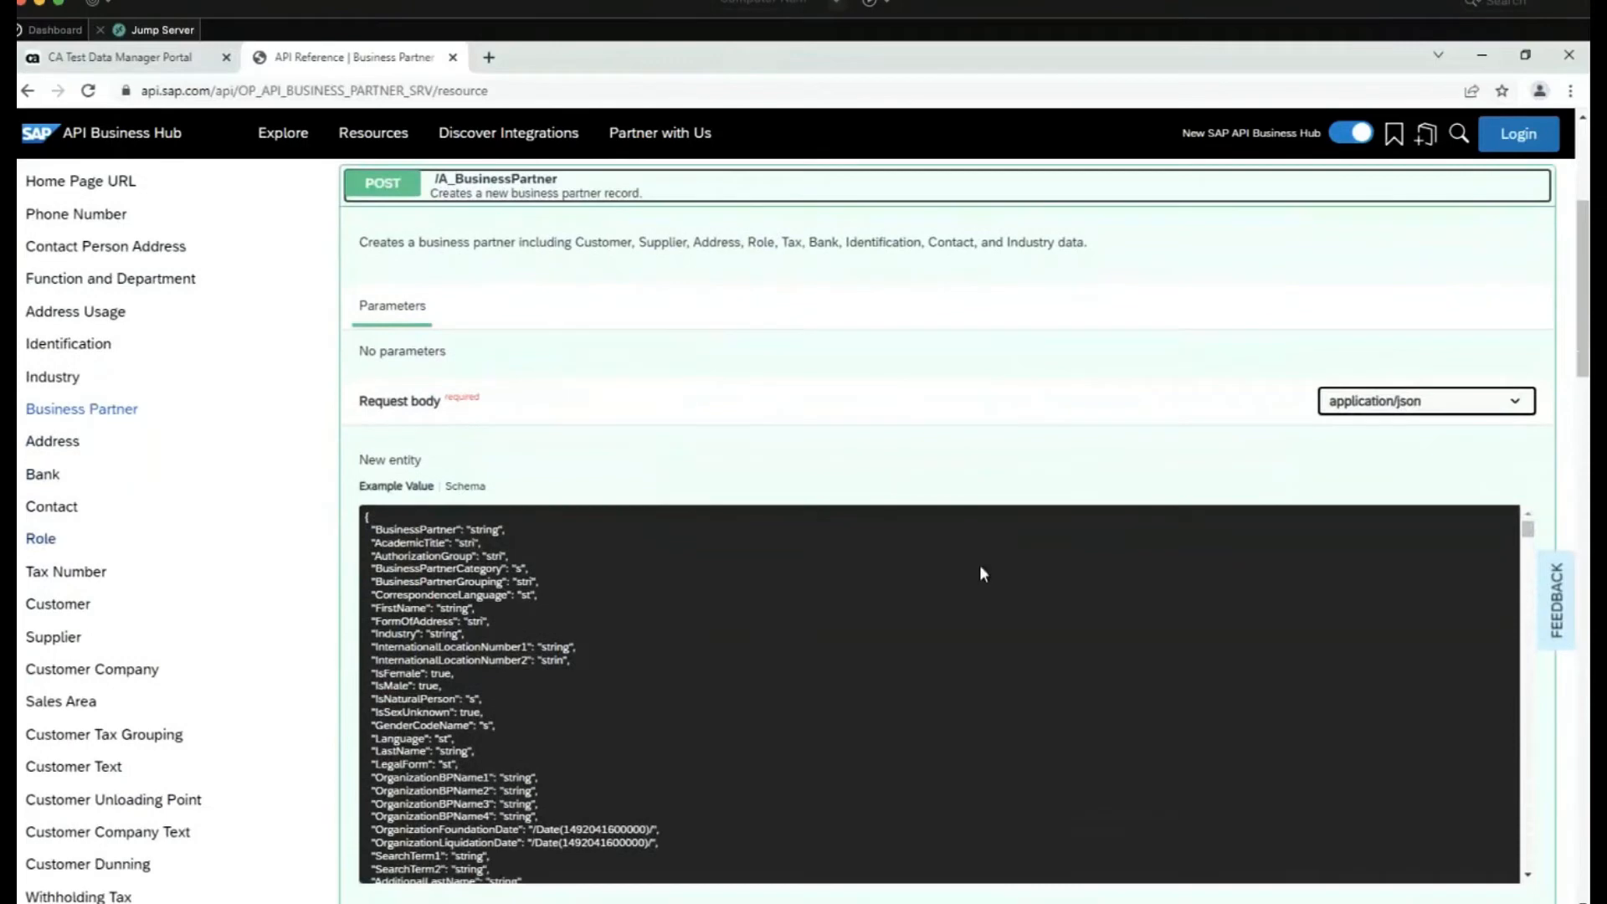
click(1409, 410)
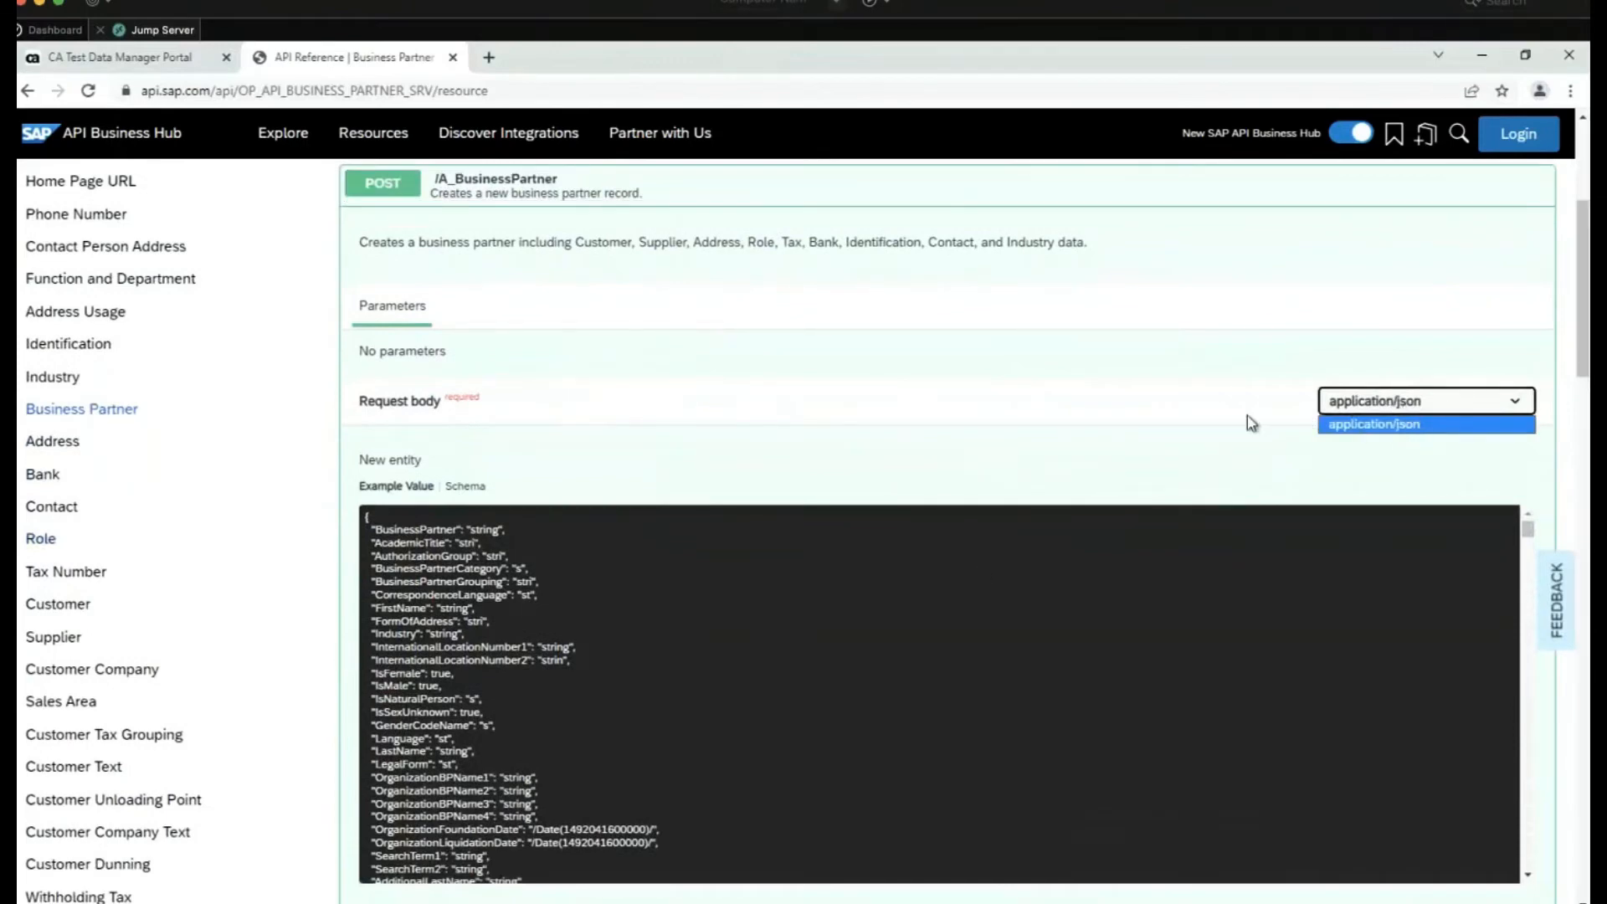
click(961, 410)
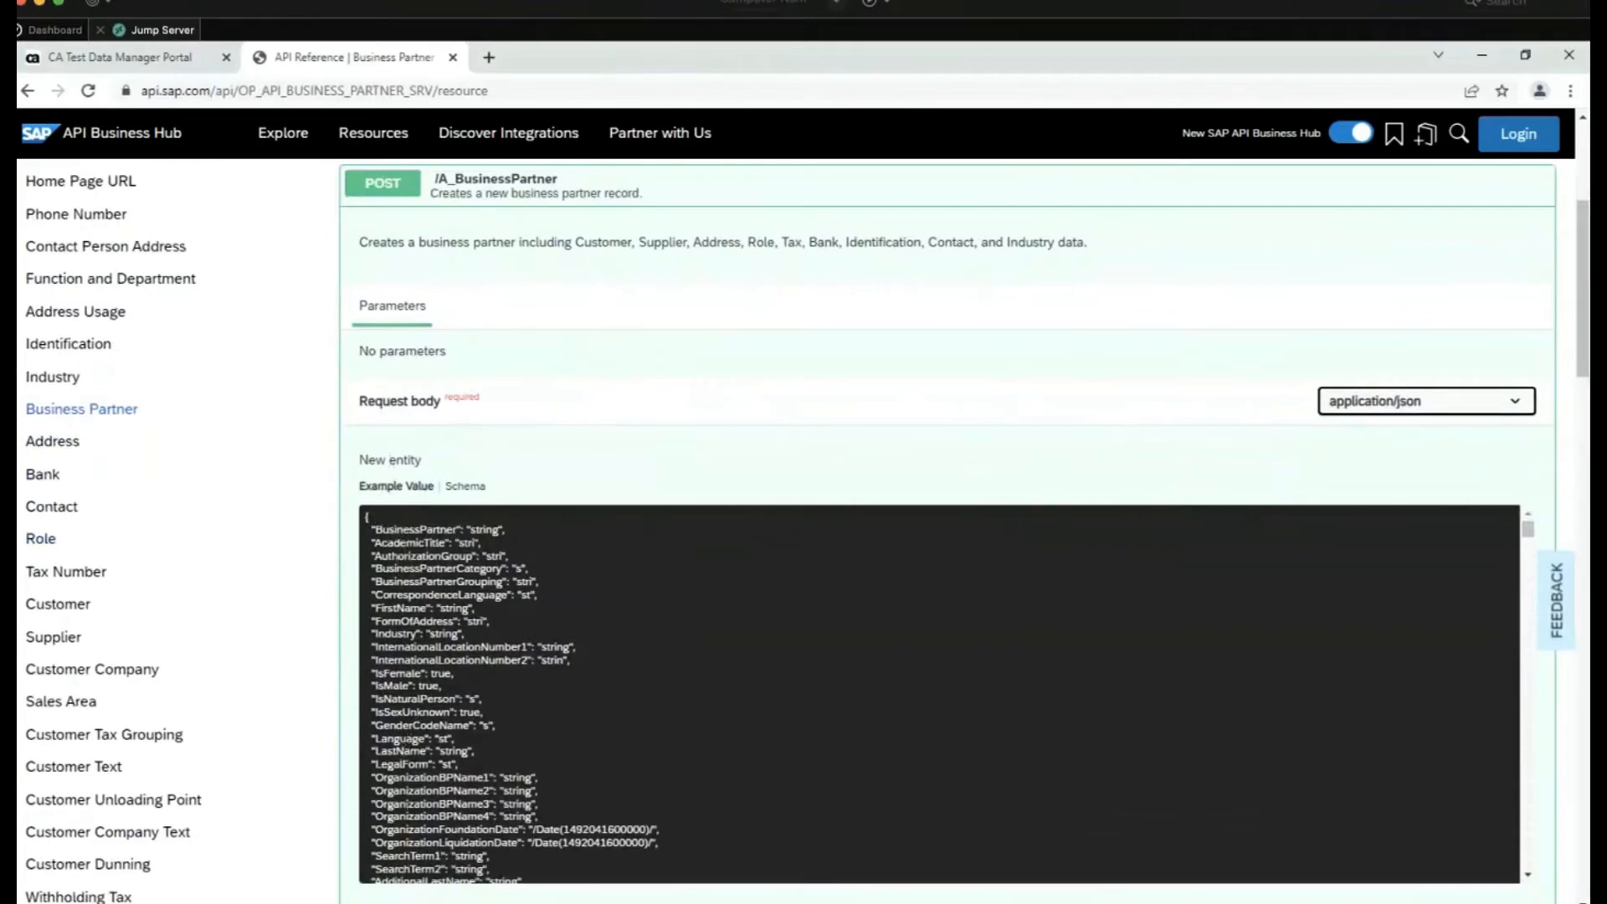
Read through the Example Value JSON request body for POST /A_BusinessPartner
scroll(409, 845, down, 4)
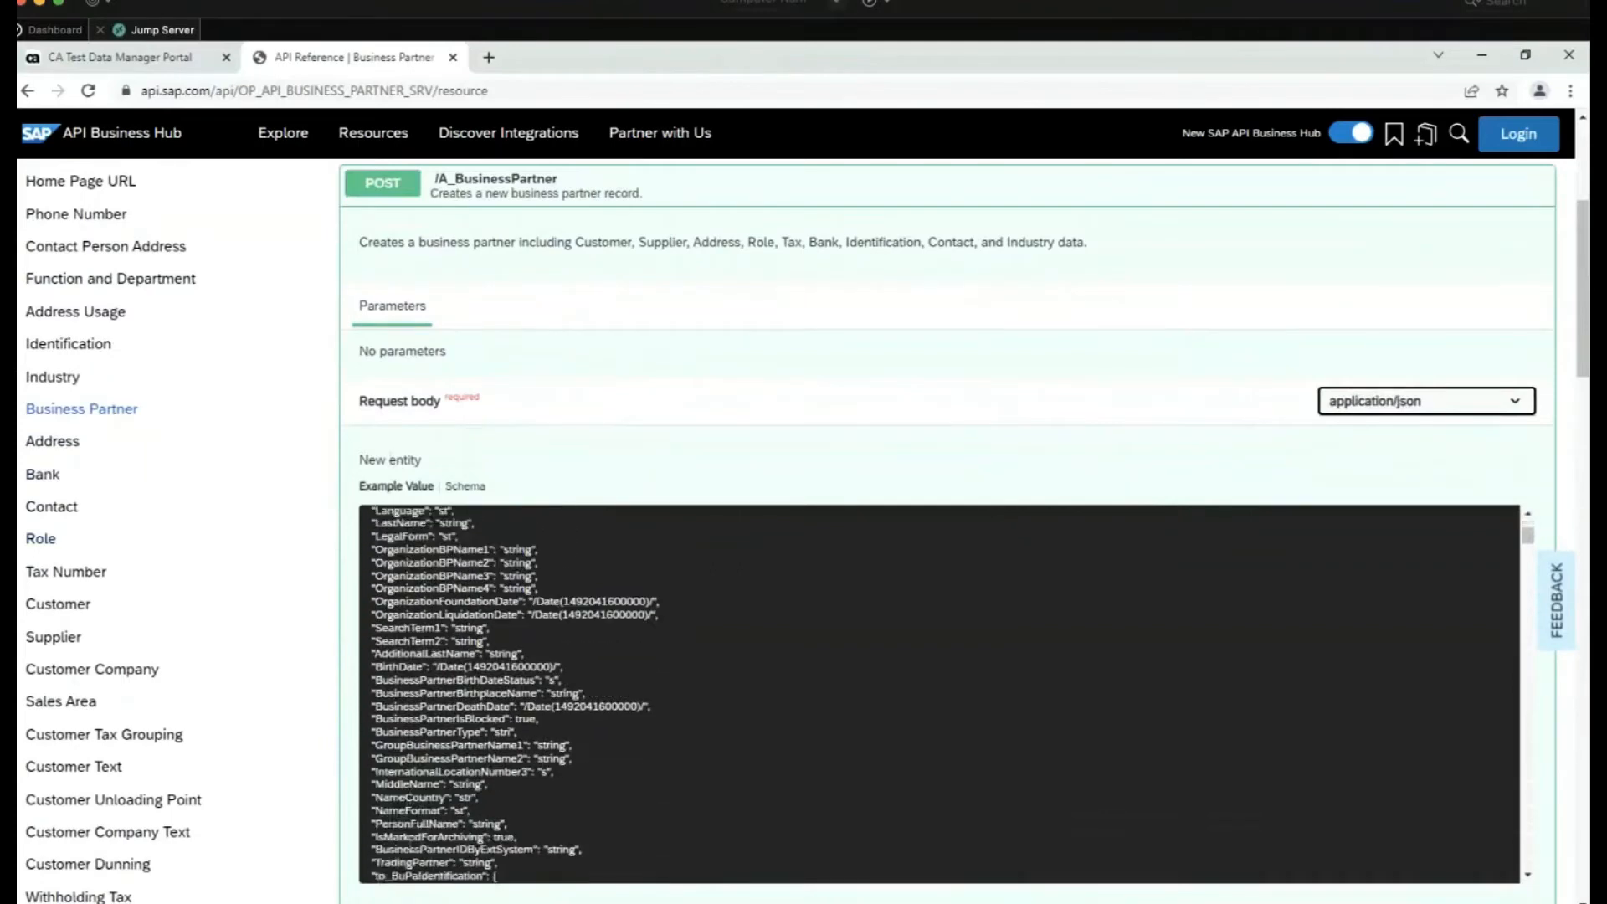
scroll(409, 846, down, 5)
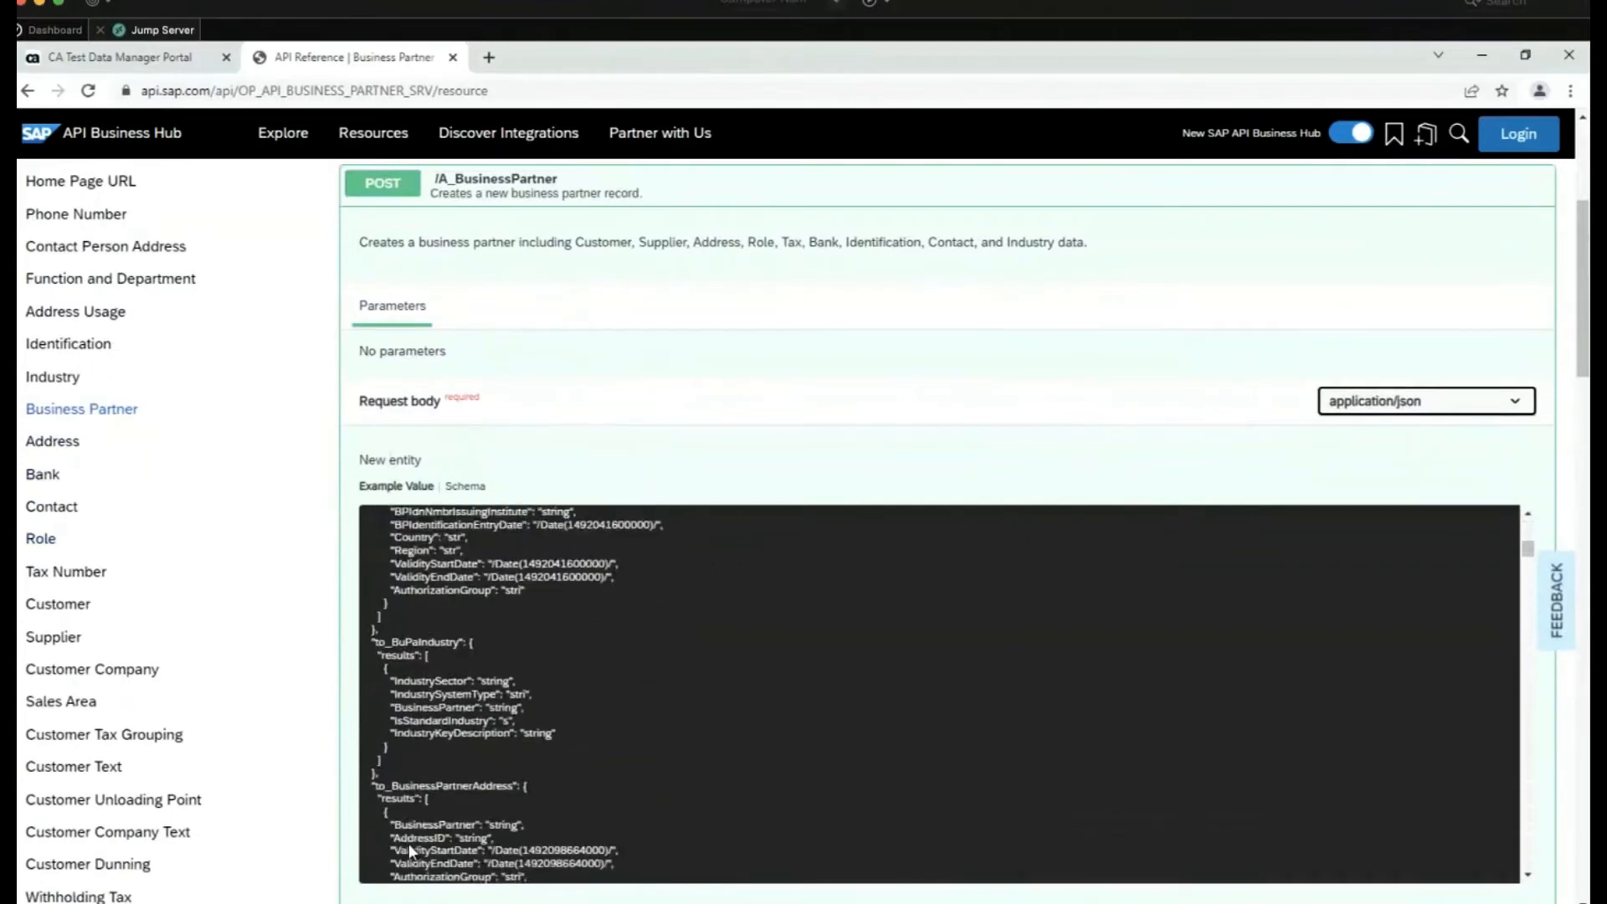
scroll(409, 843, down, 5)
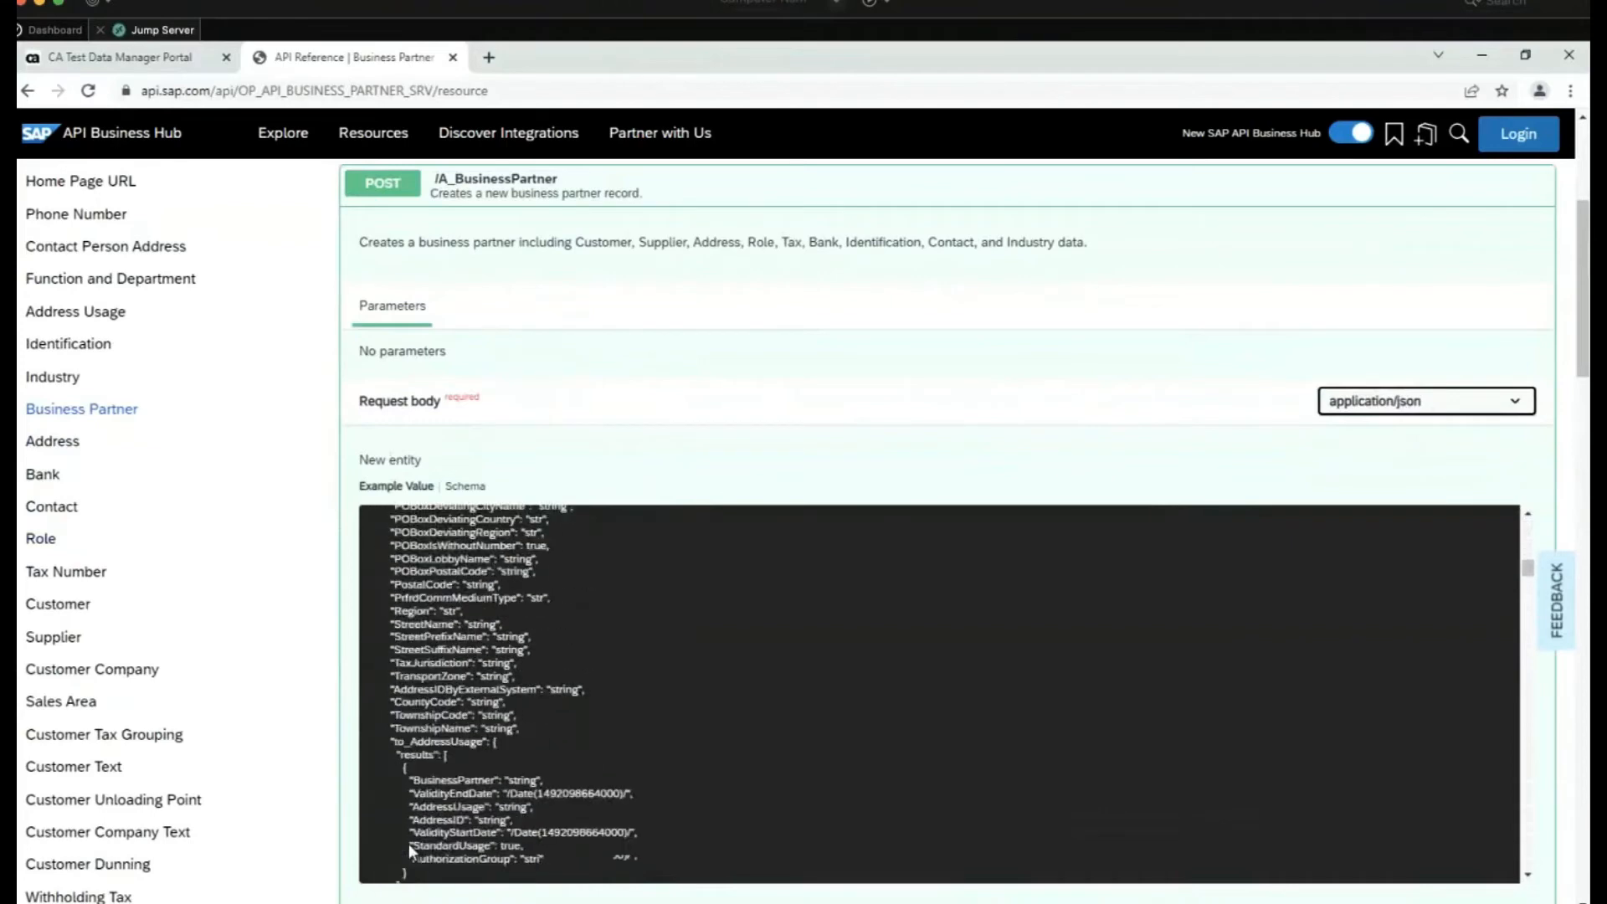
scroll(409, 842, down, 5)
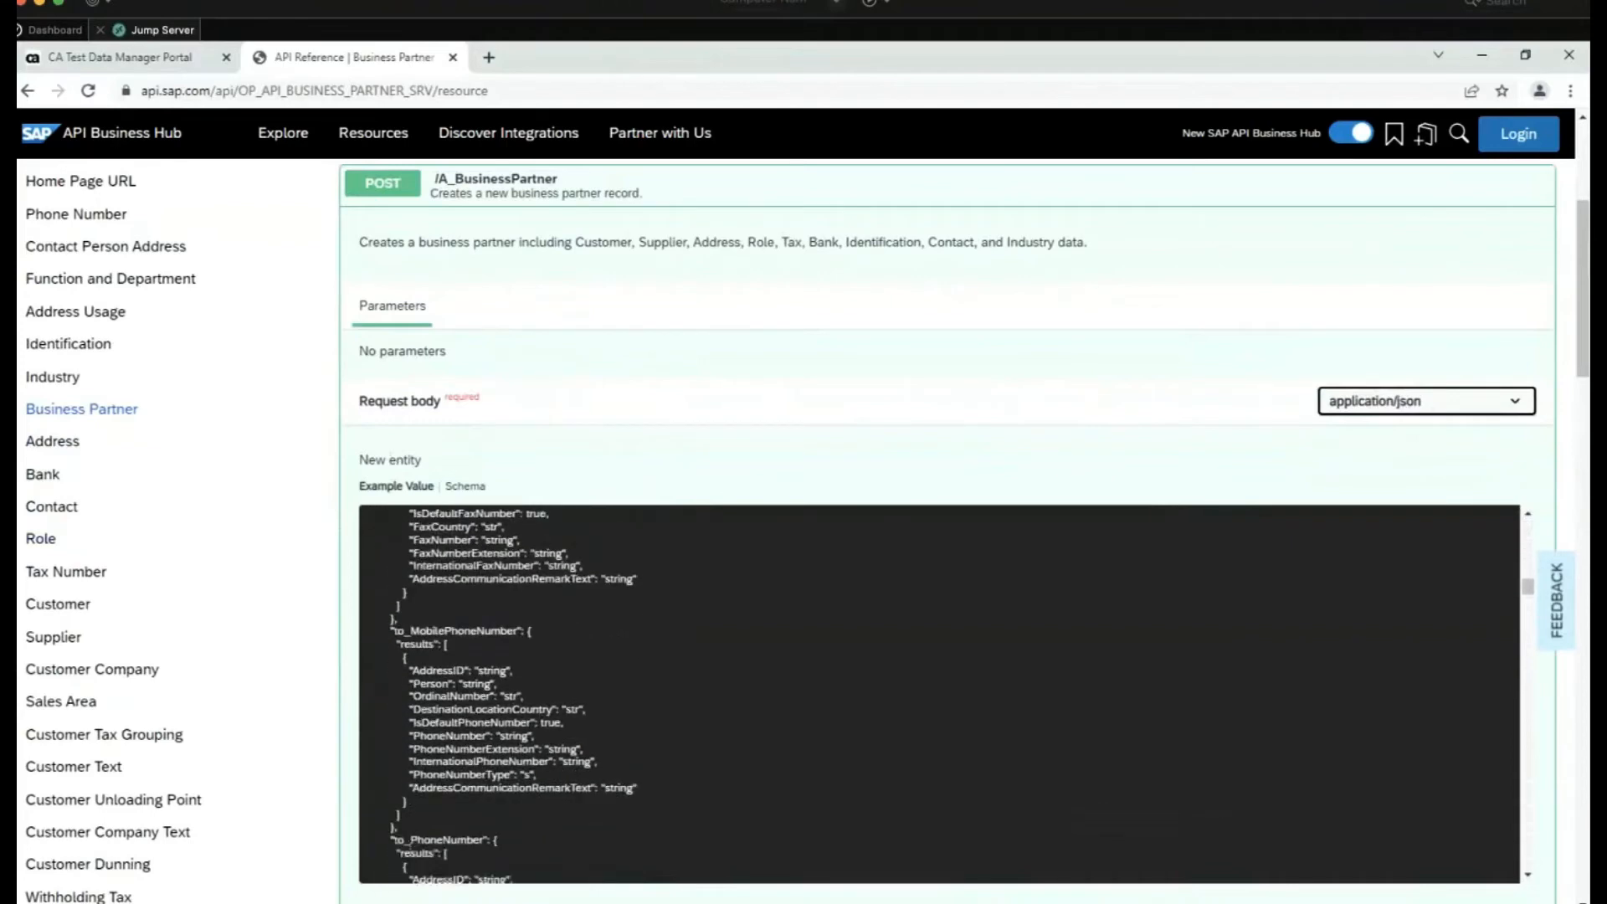
scroll(408, 844, down, 5)
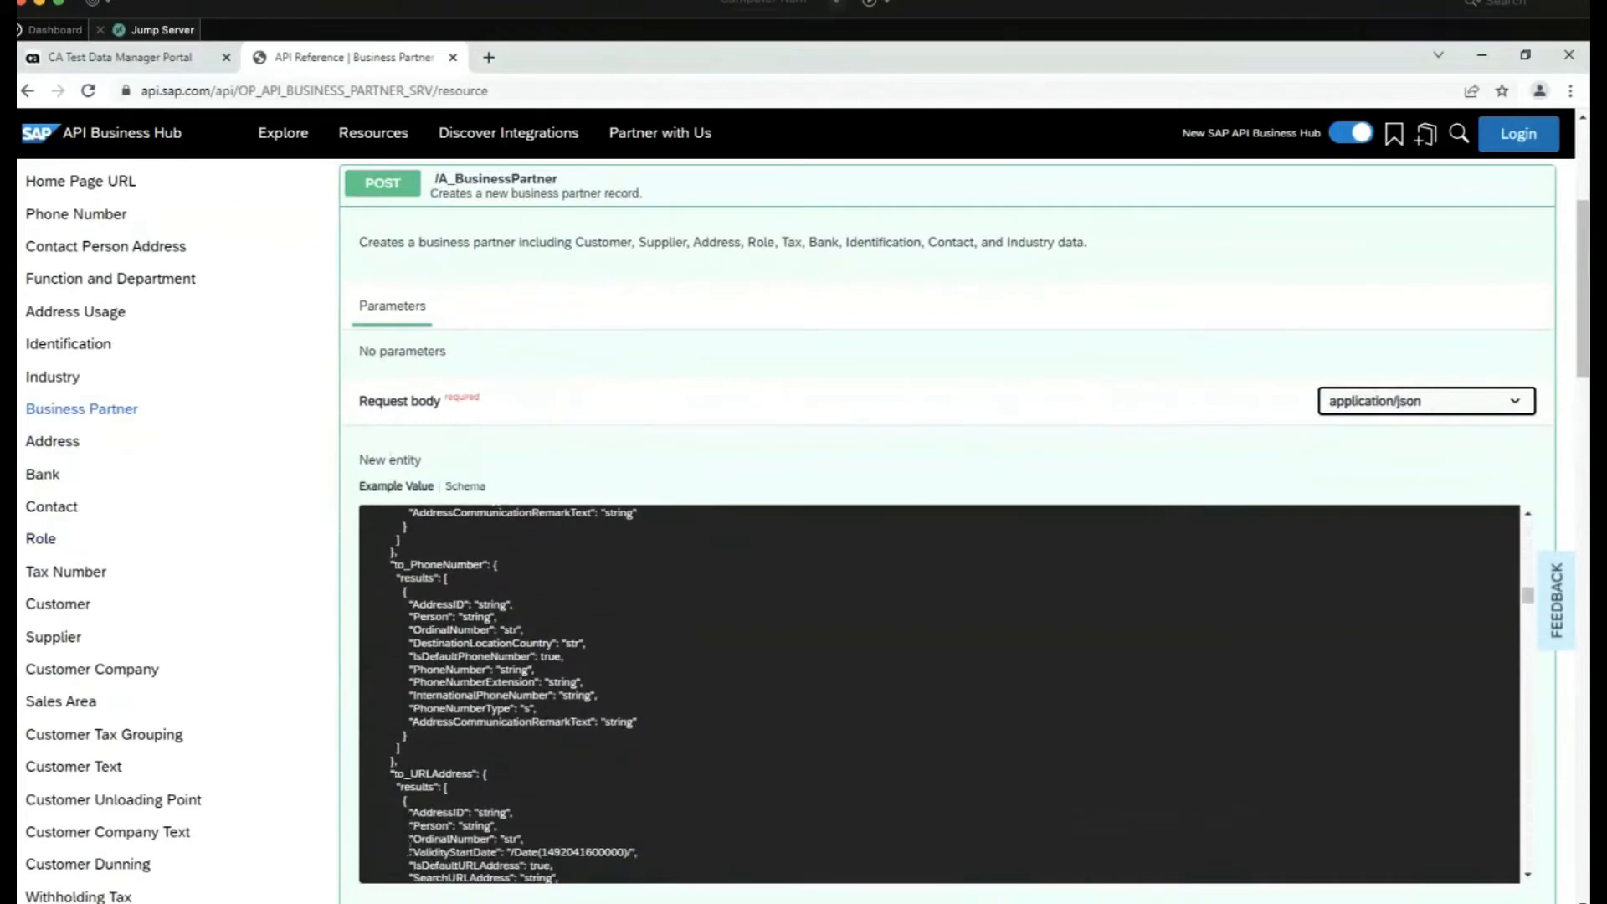
scroll(409, 843, down, 3)
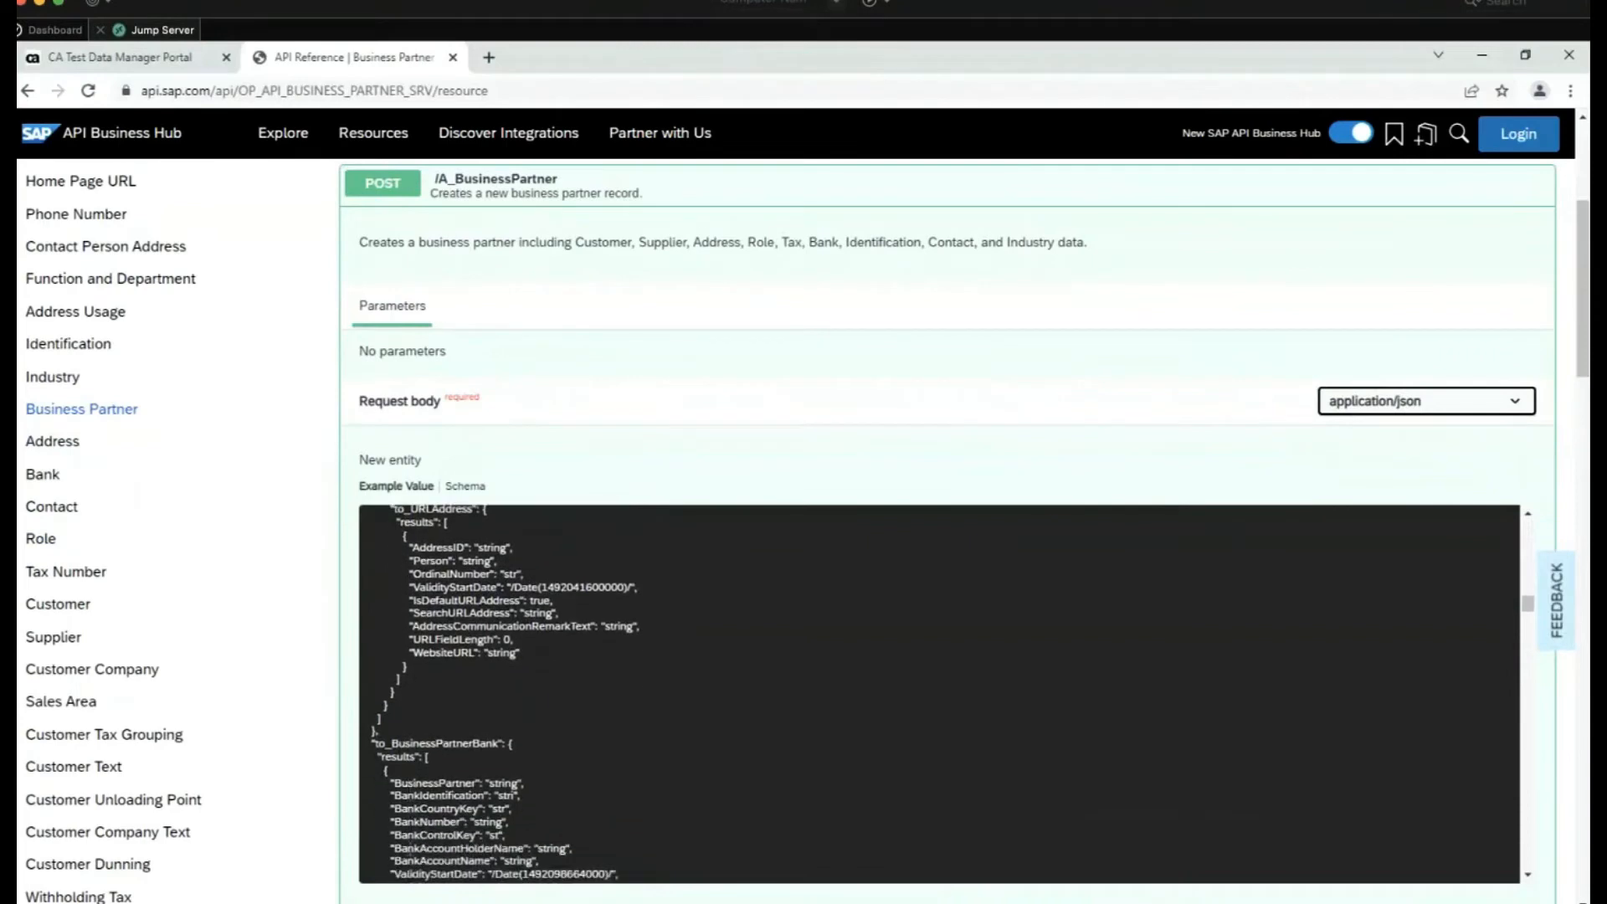
scroll(408, 844, up, 10)
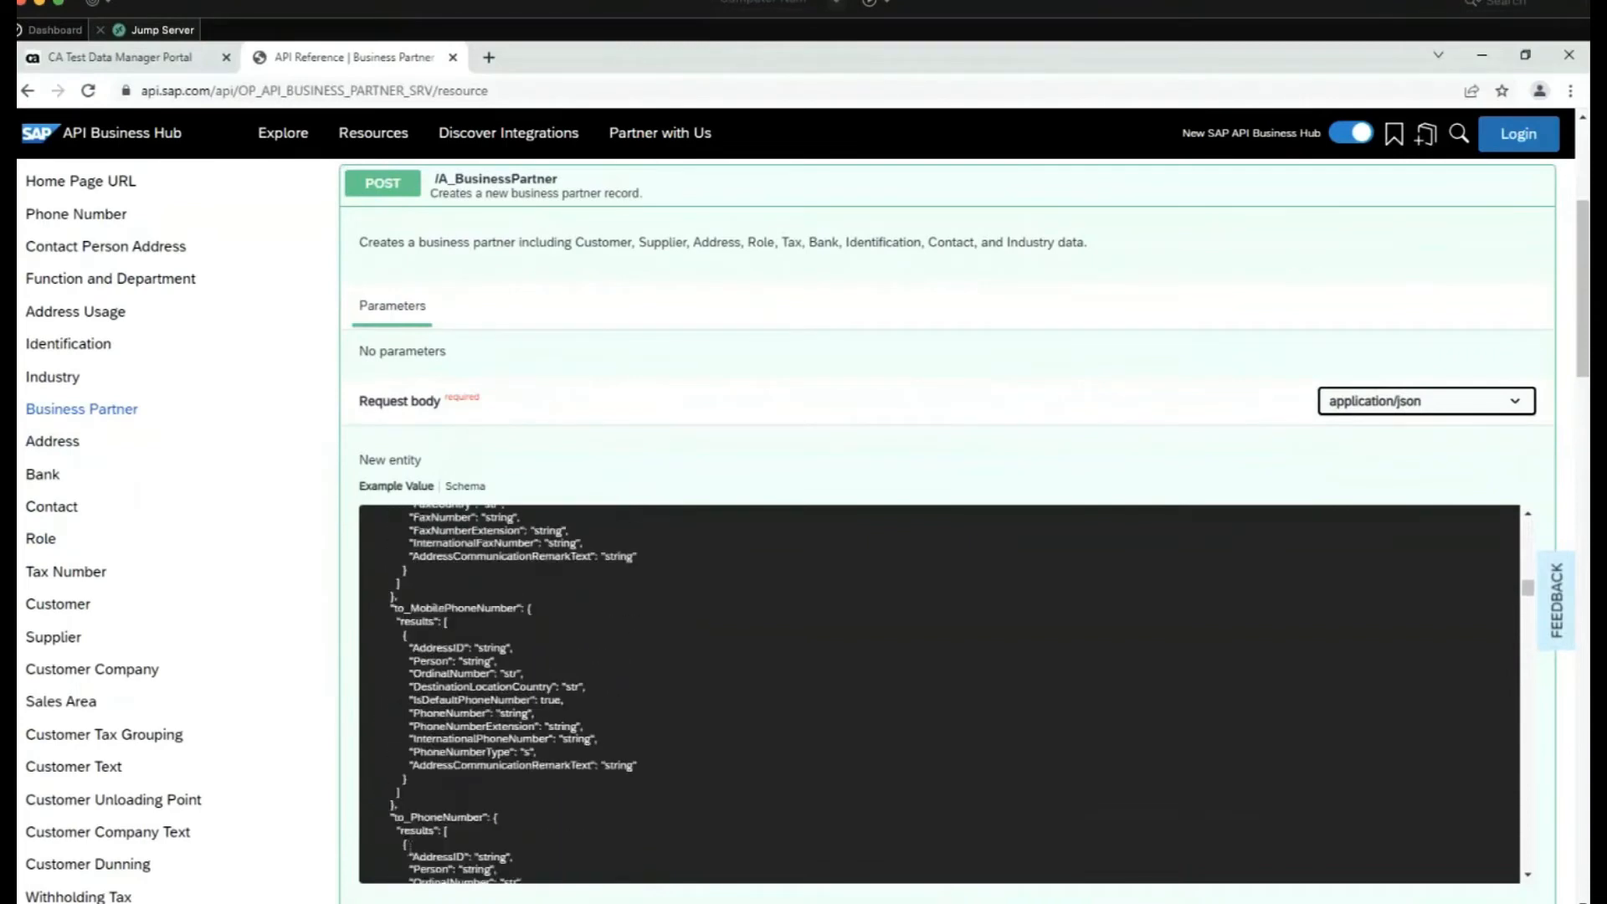
scroll(483, 510, up, 3)
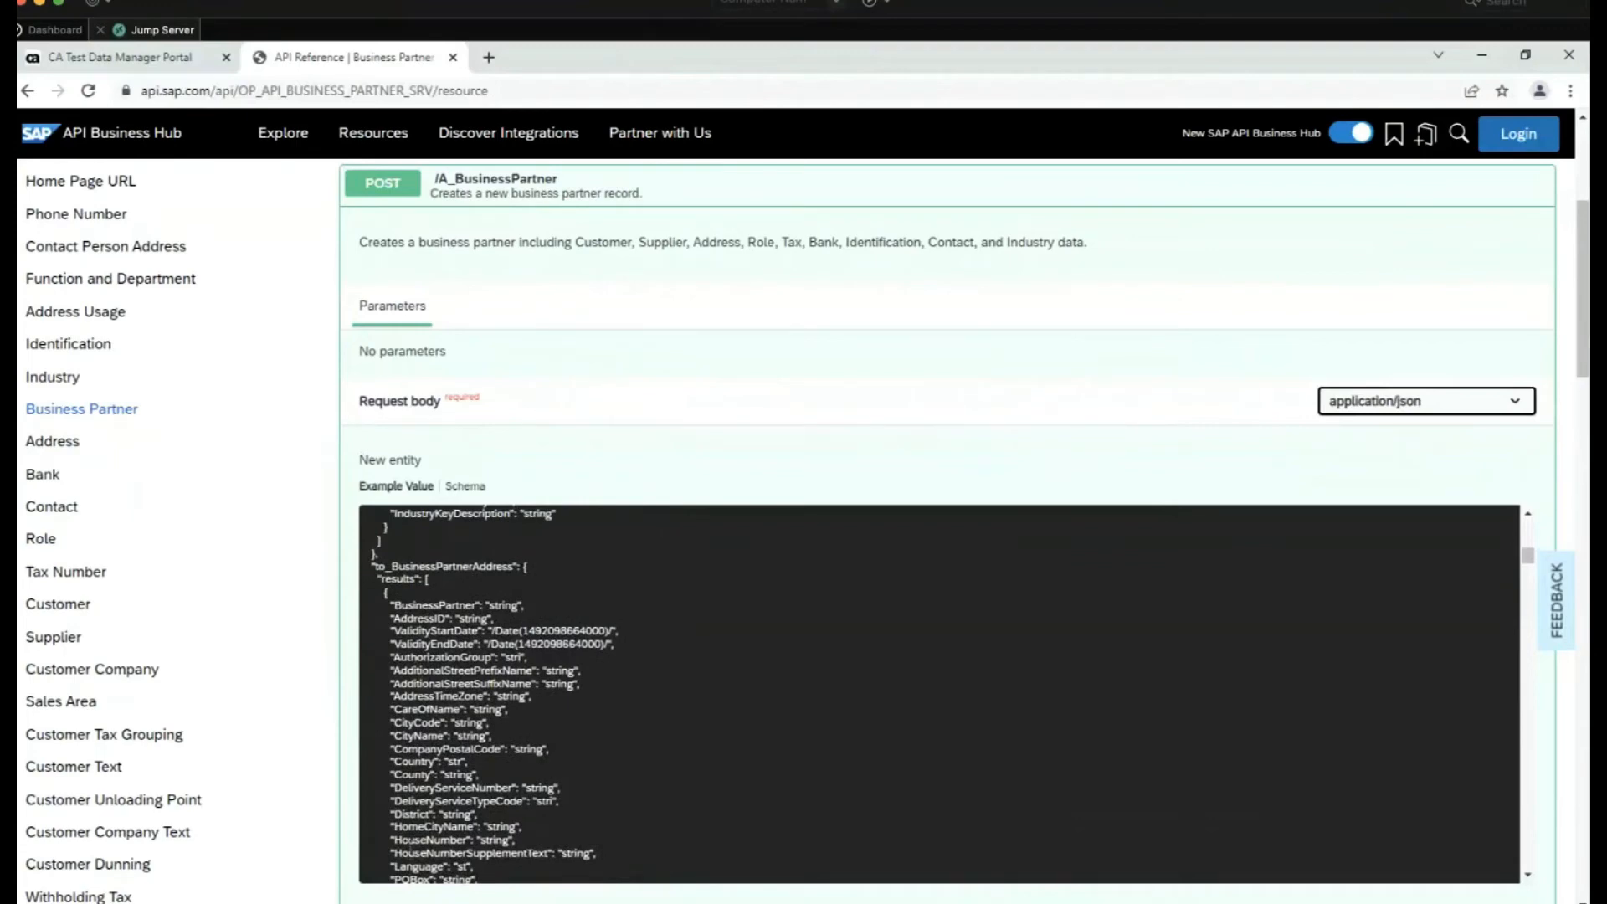
scroll(484, 510, up, 10)
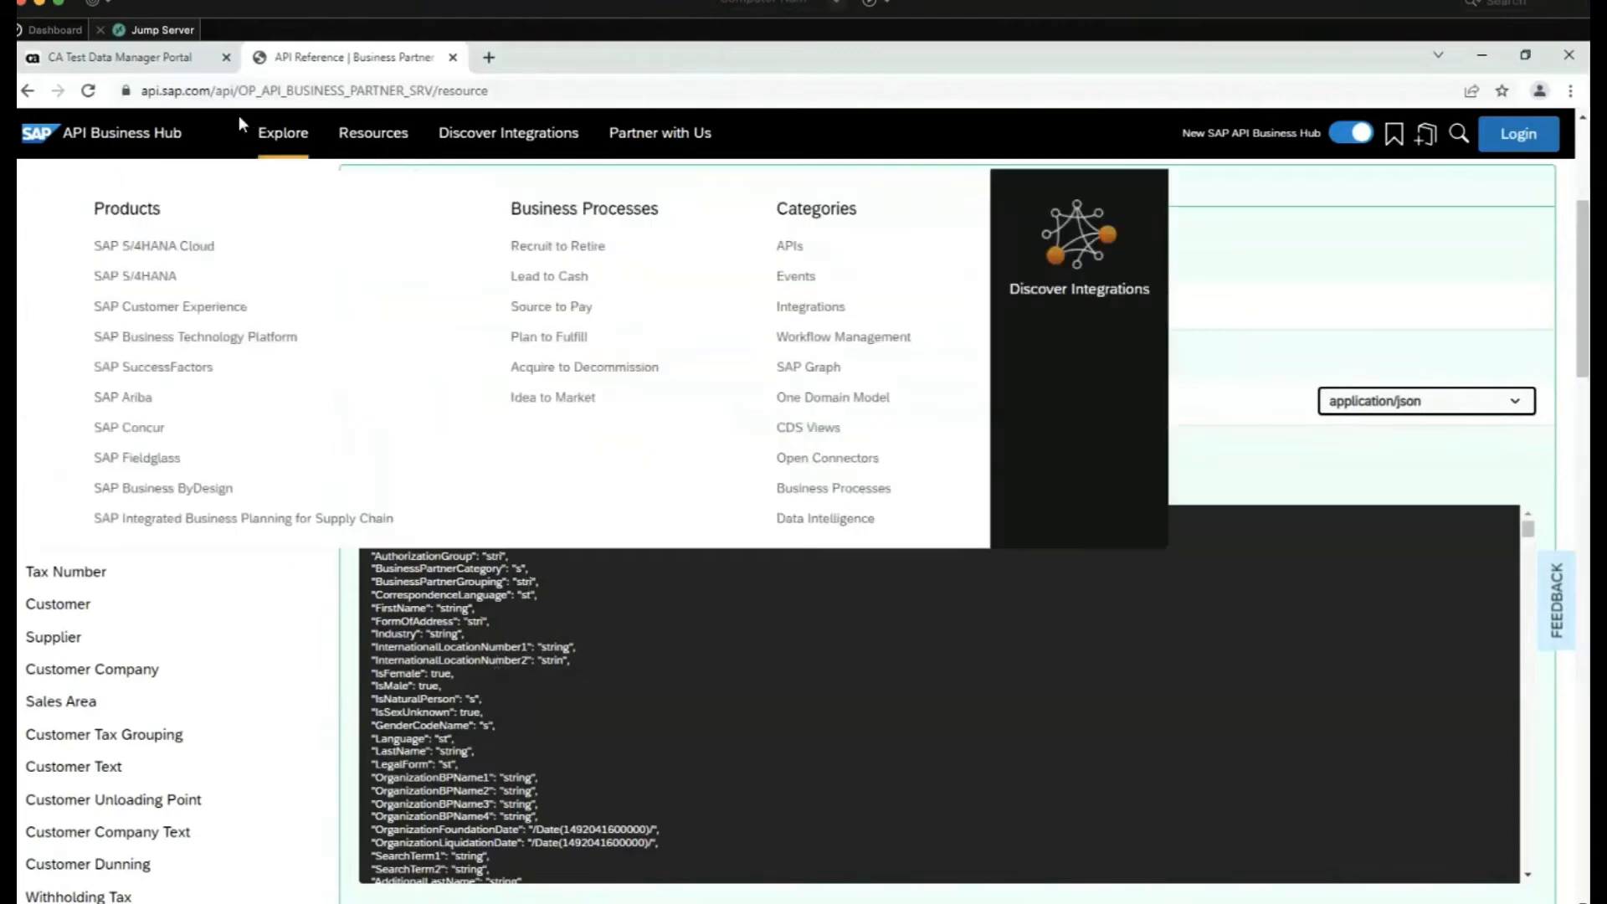
Switch to the CA Test Data Manager Portal browser tab
click(157, 59)
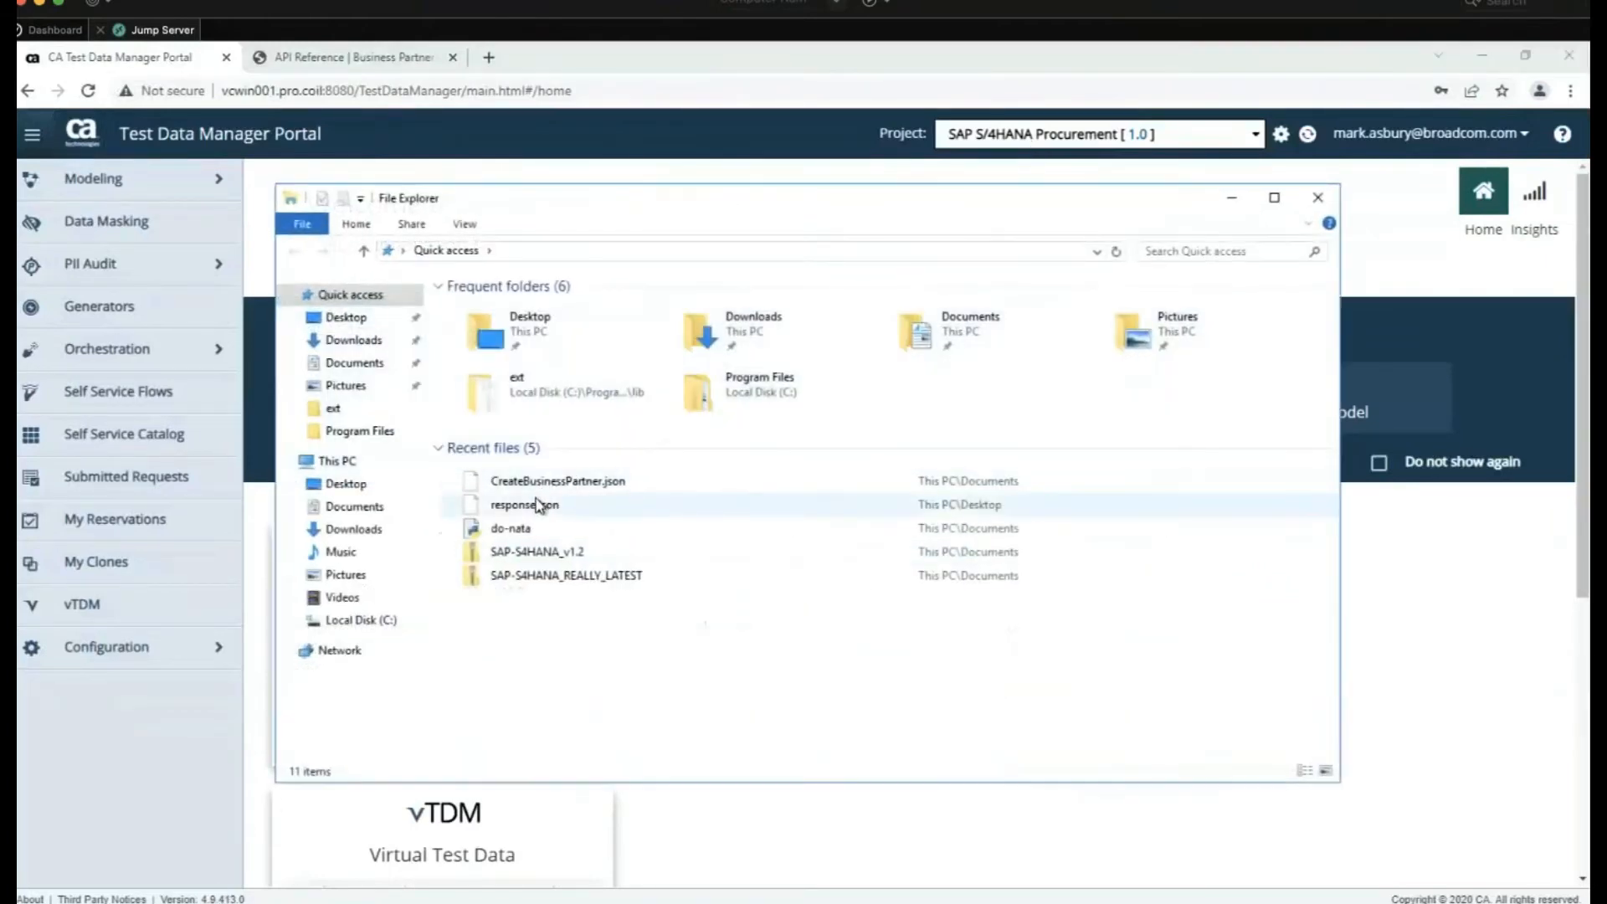
click(566, 483)
right_click(567, 484)
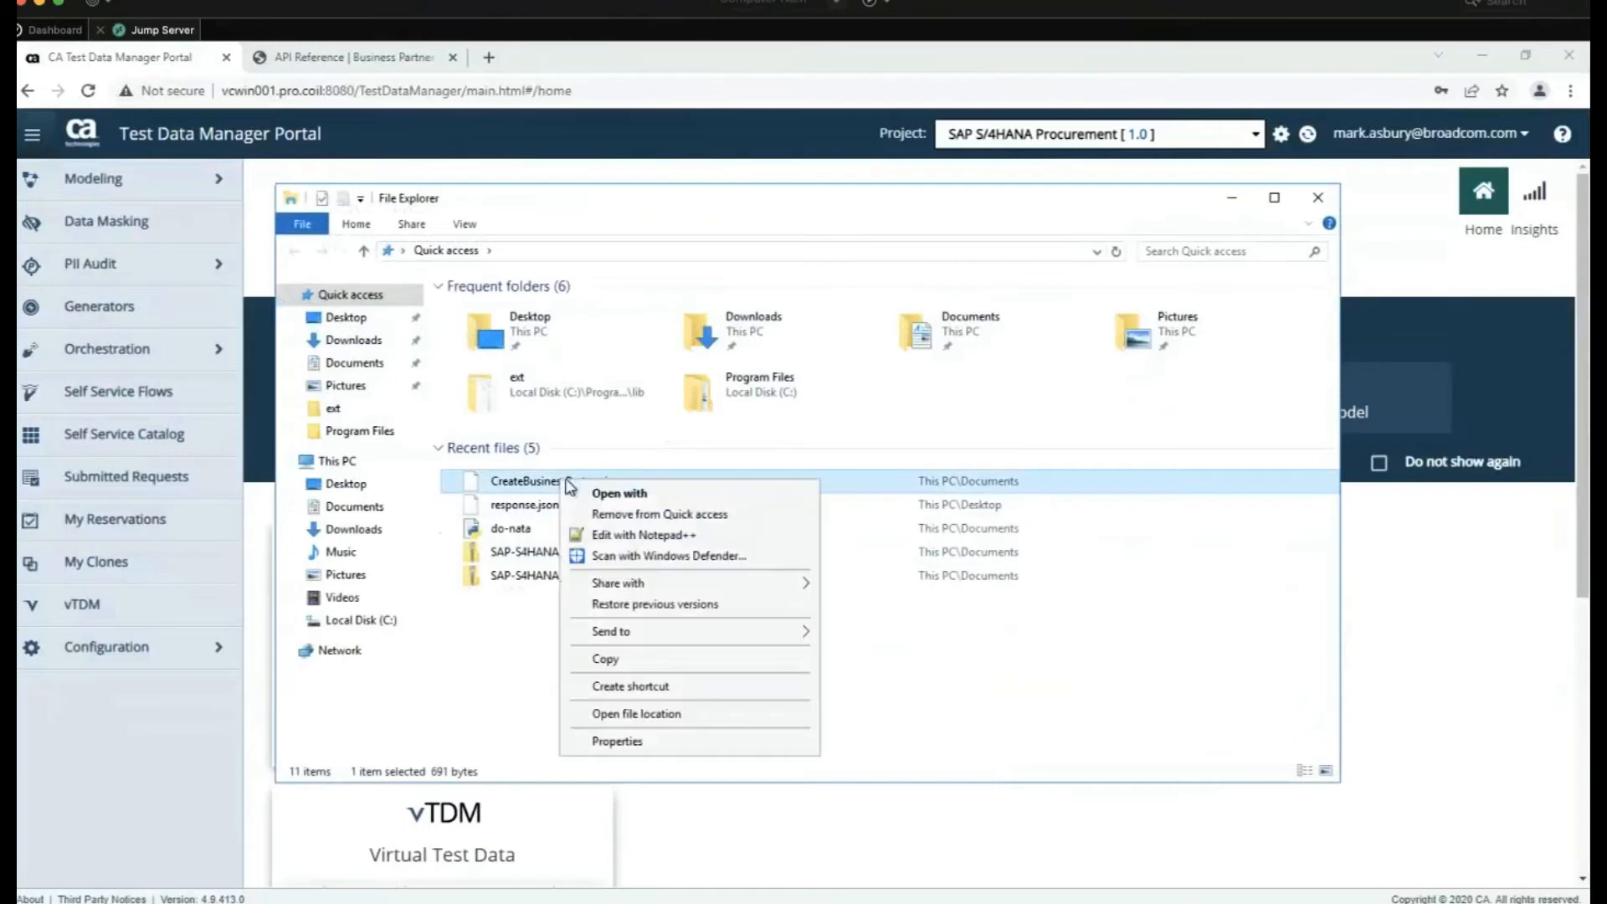
click(597, 535)
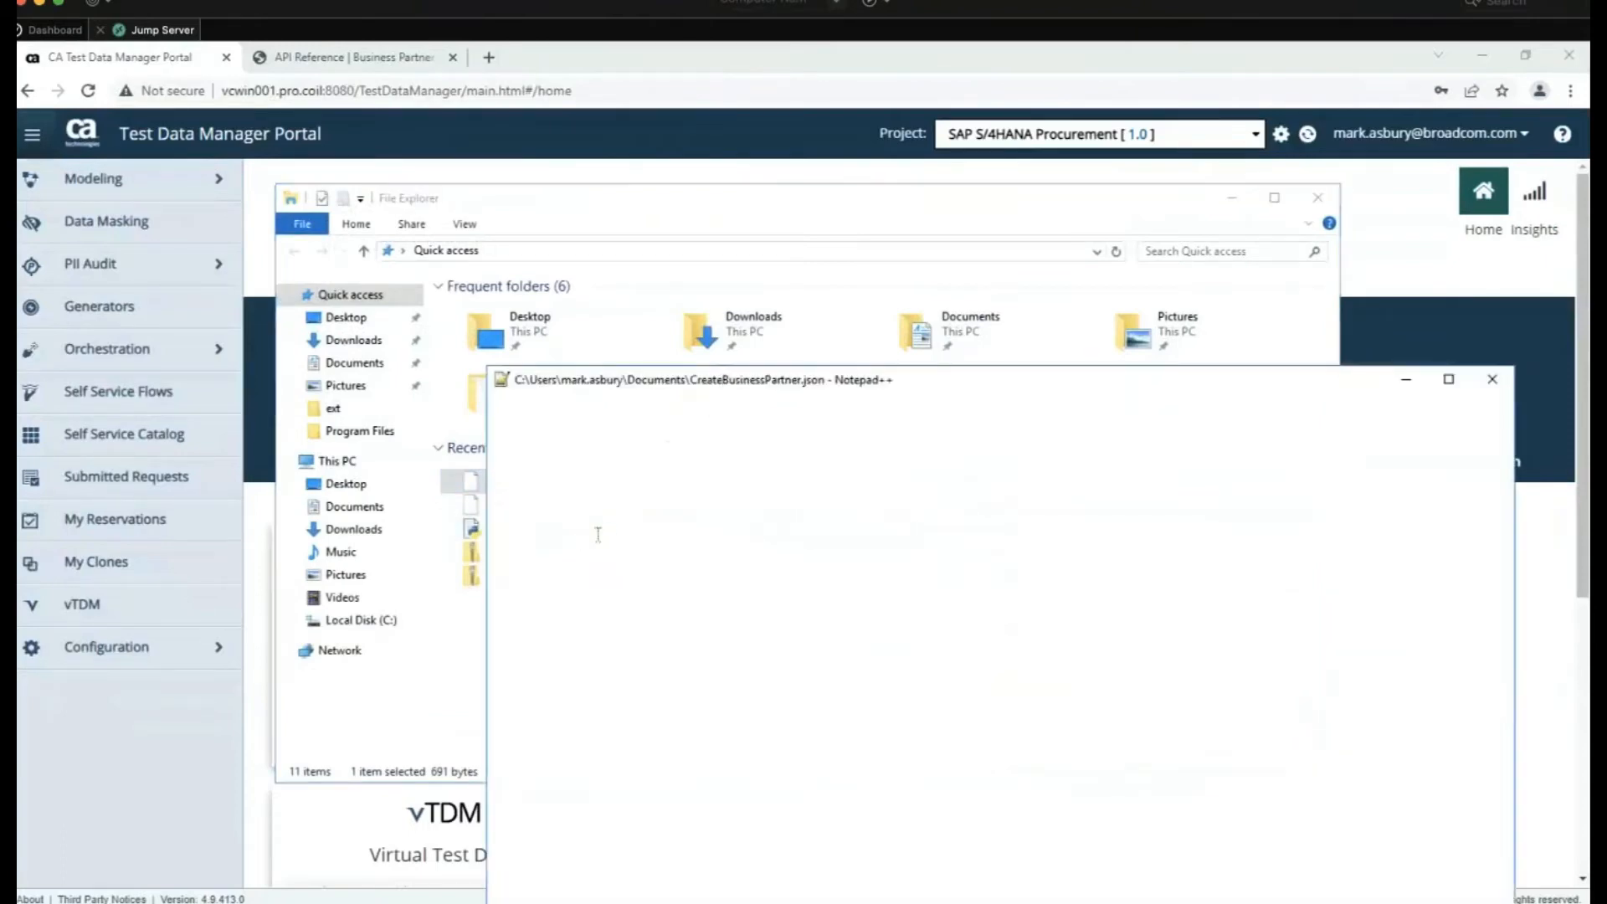
drag(935, 383, 670, 151)
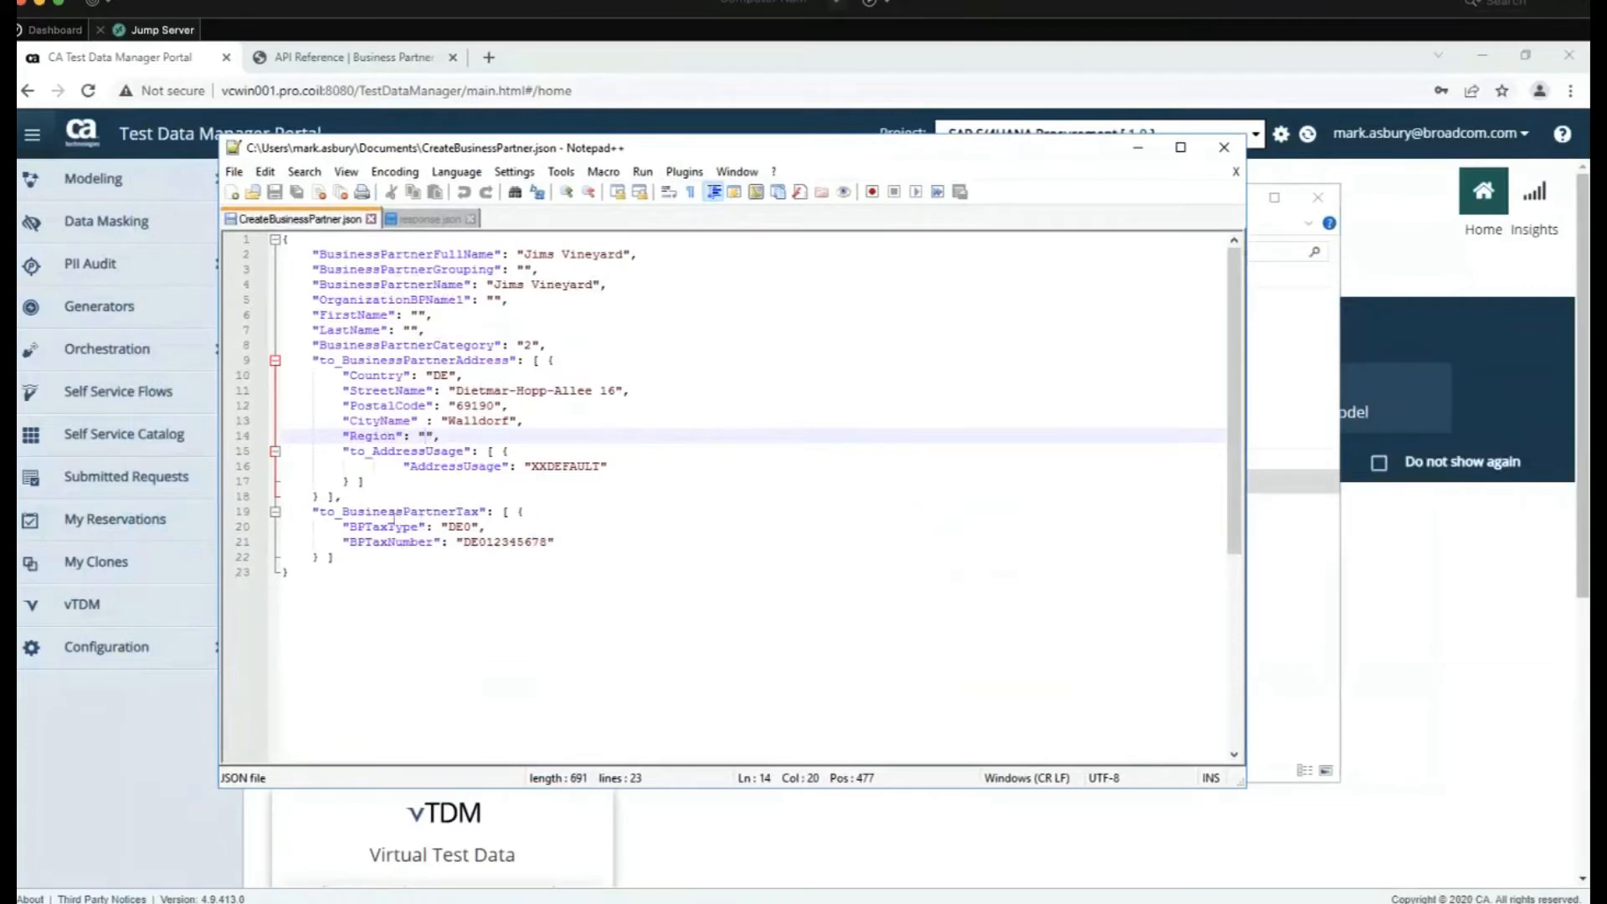
Close the CreateBusinessPartner.json editor and File Explorer, then open the portal's Modeling Objects list
click(1224, 148)
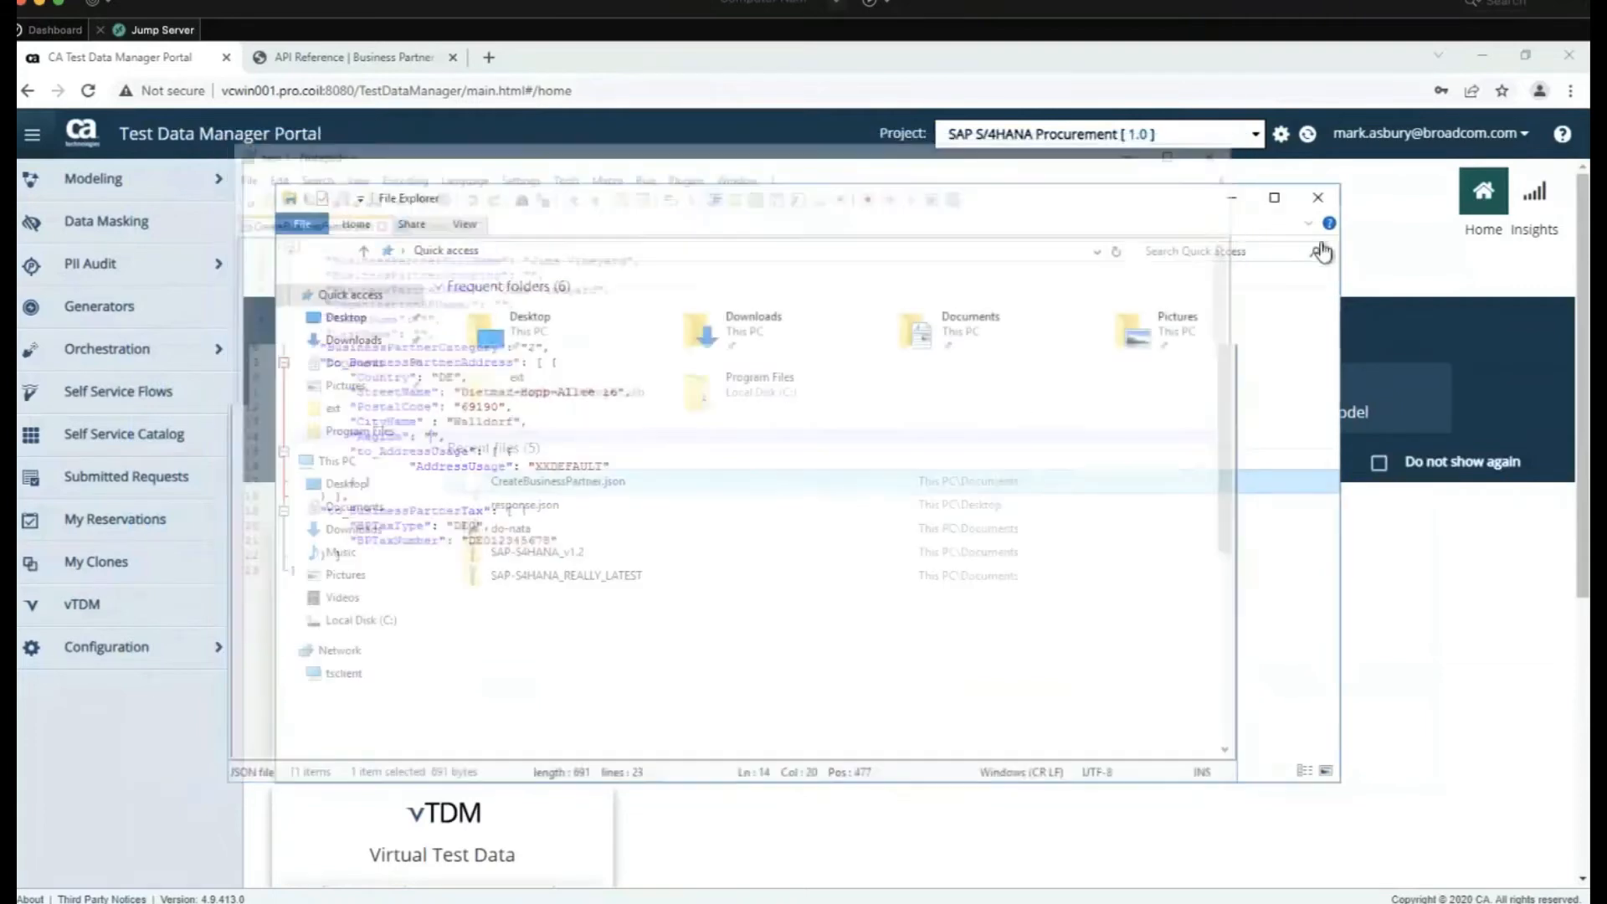
click(1320, 198)
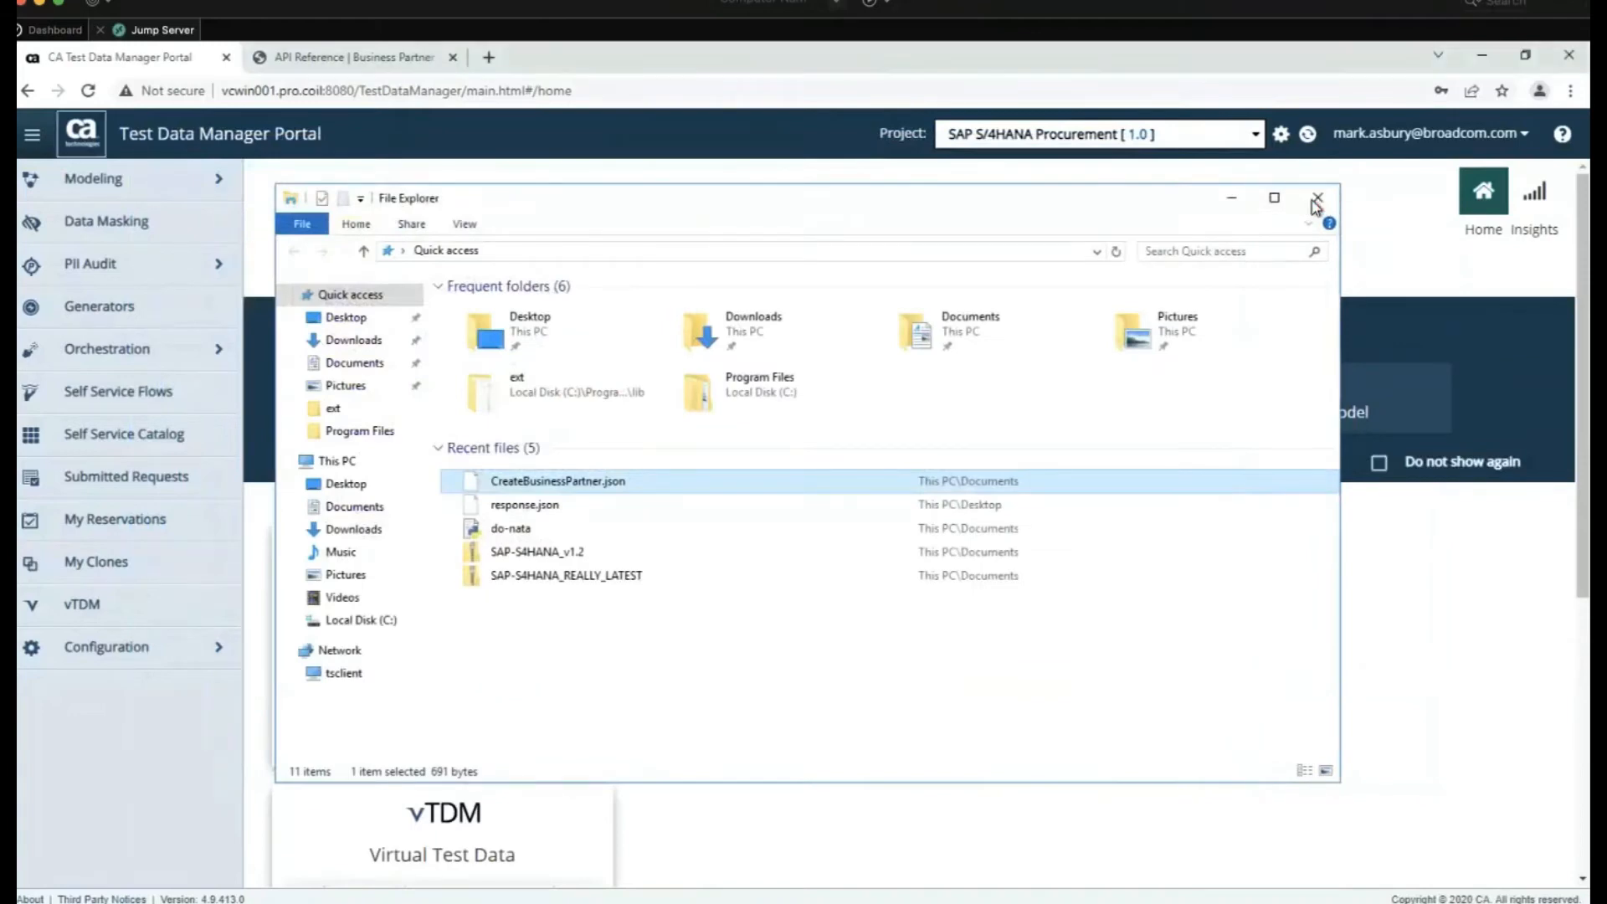
click(159, 181)
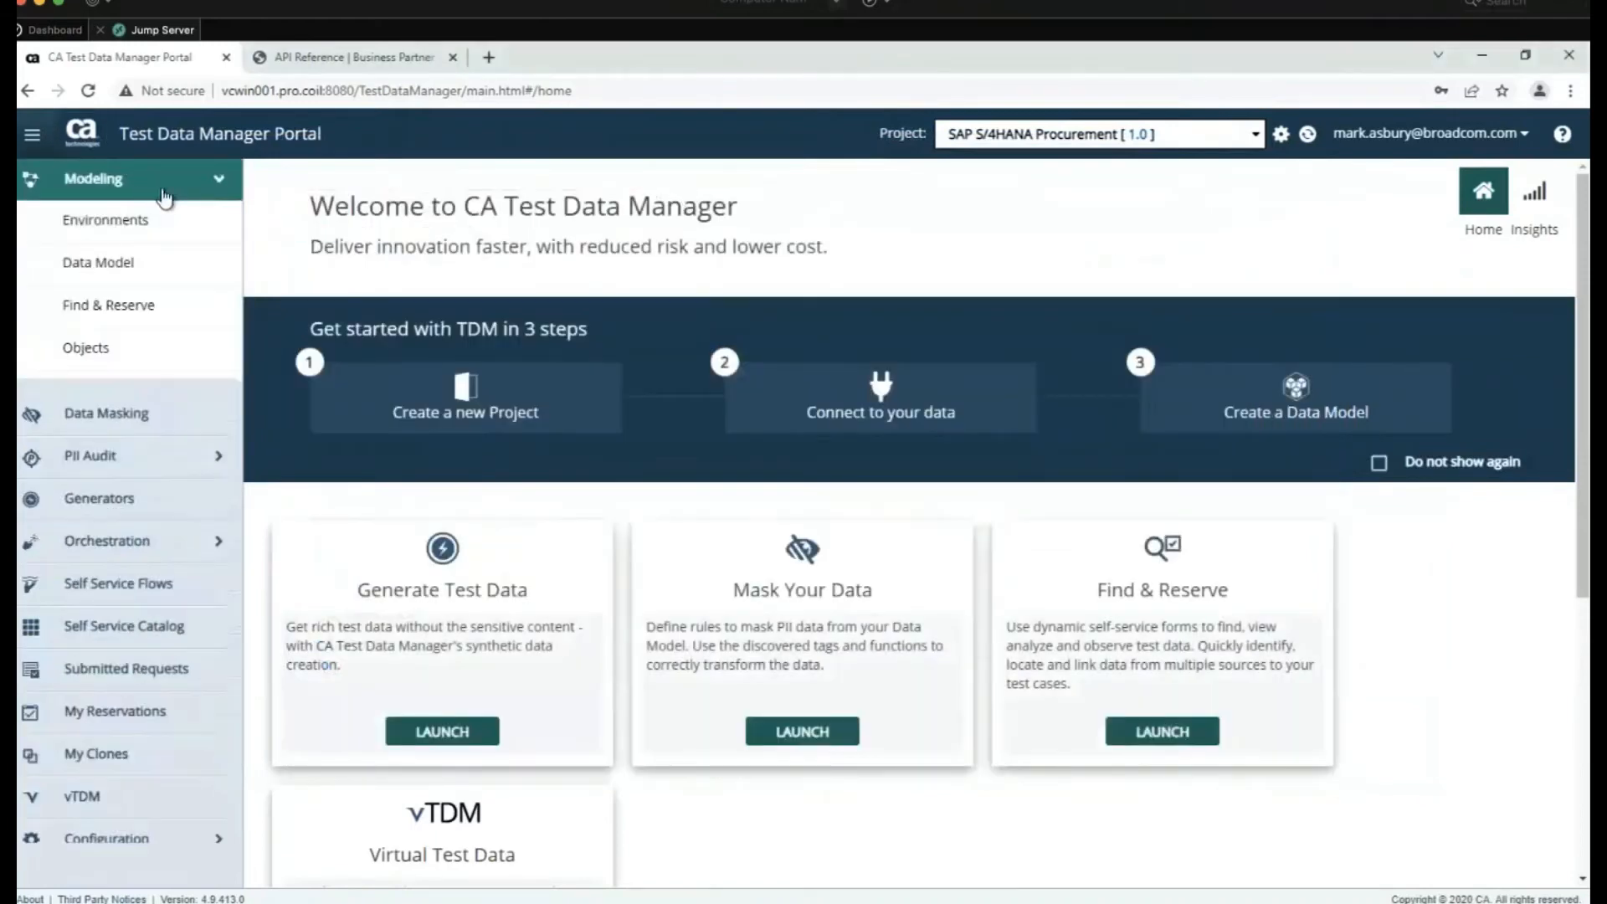
click(134, 357)
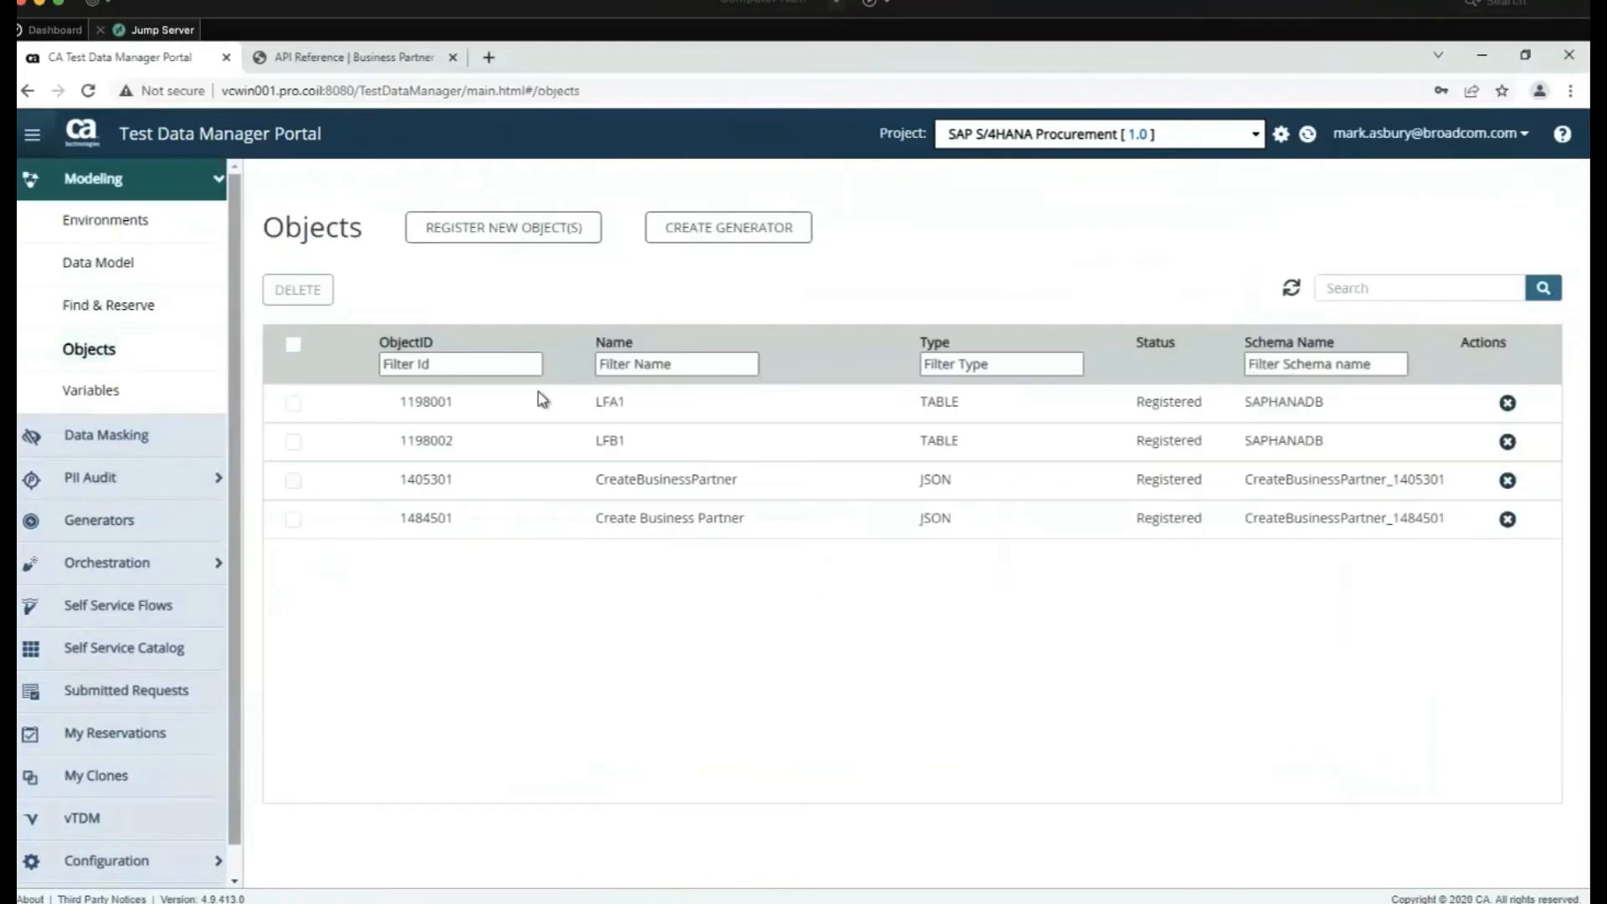
Begin registering a JSON object named 'Create Business Pa', then cancel the registration
click(512, 234)
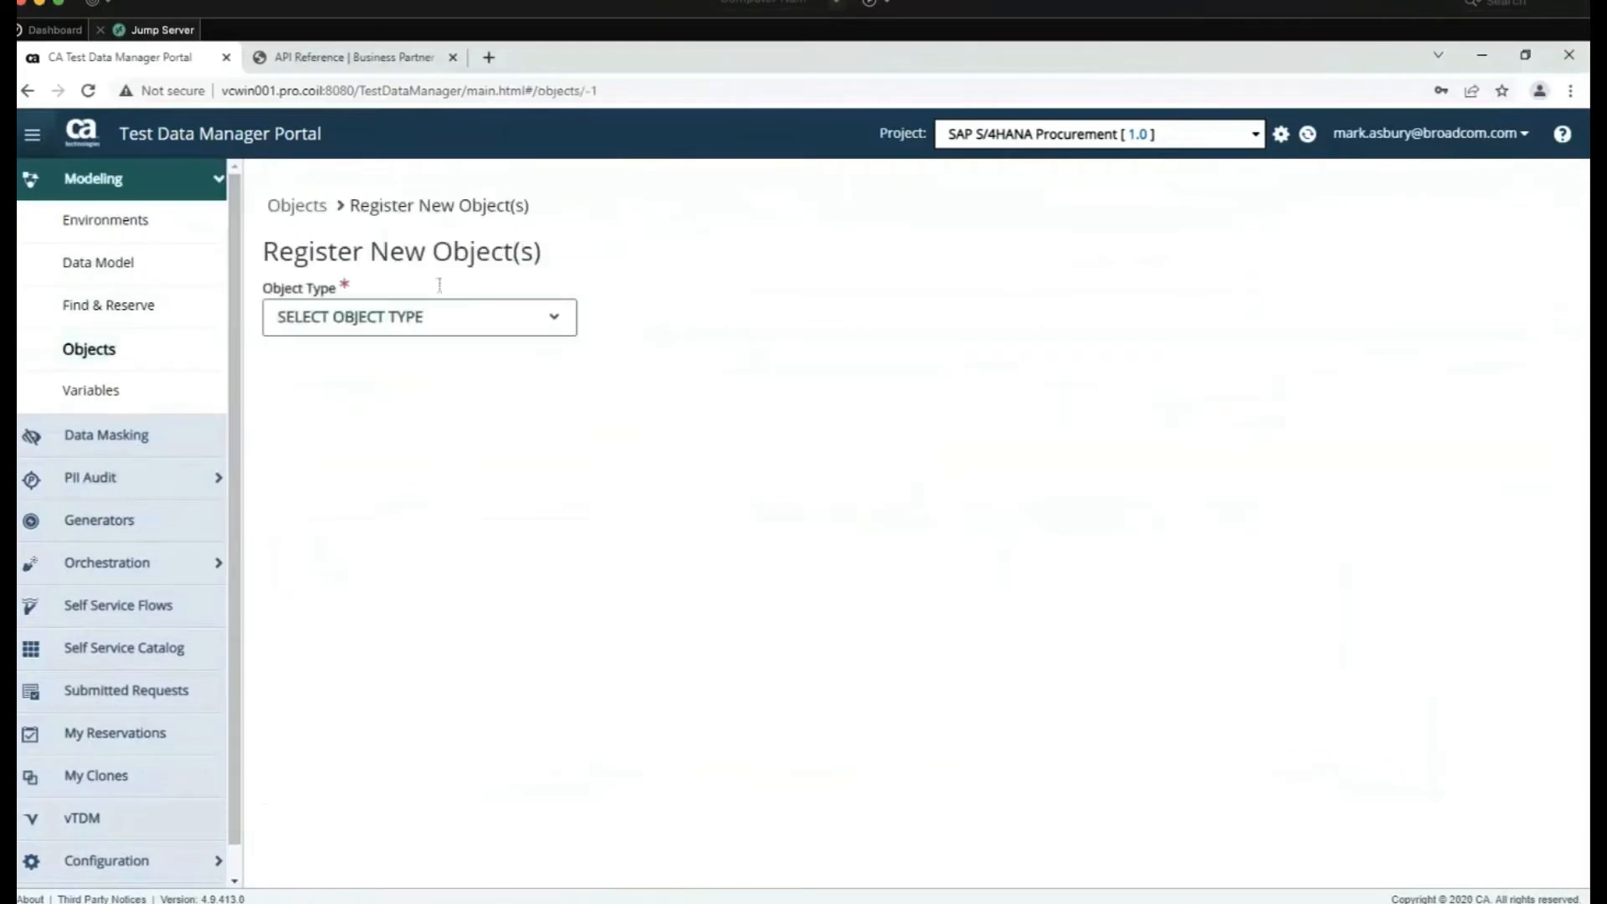
click(435, 325)
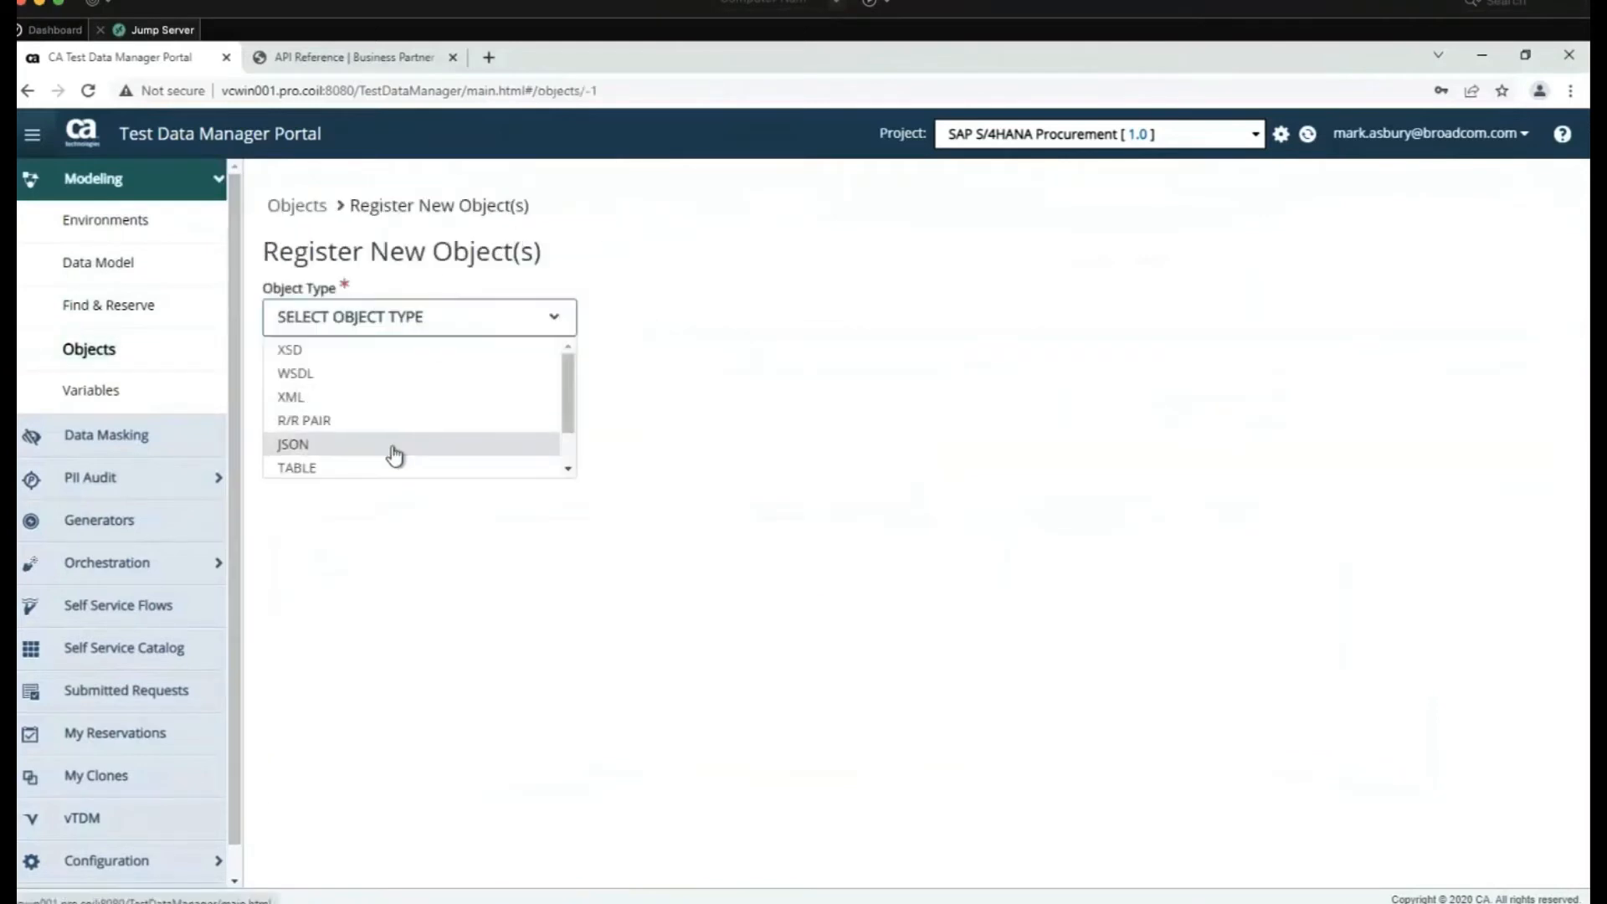
click(395, 448)
click(391, 387)
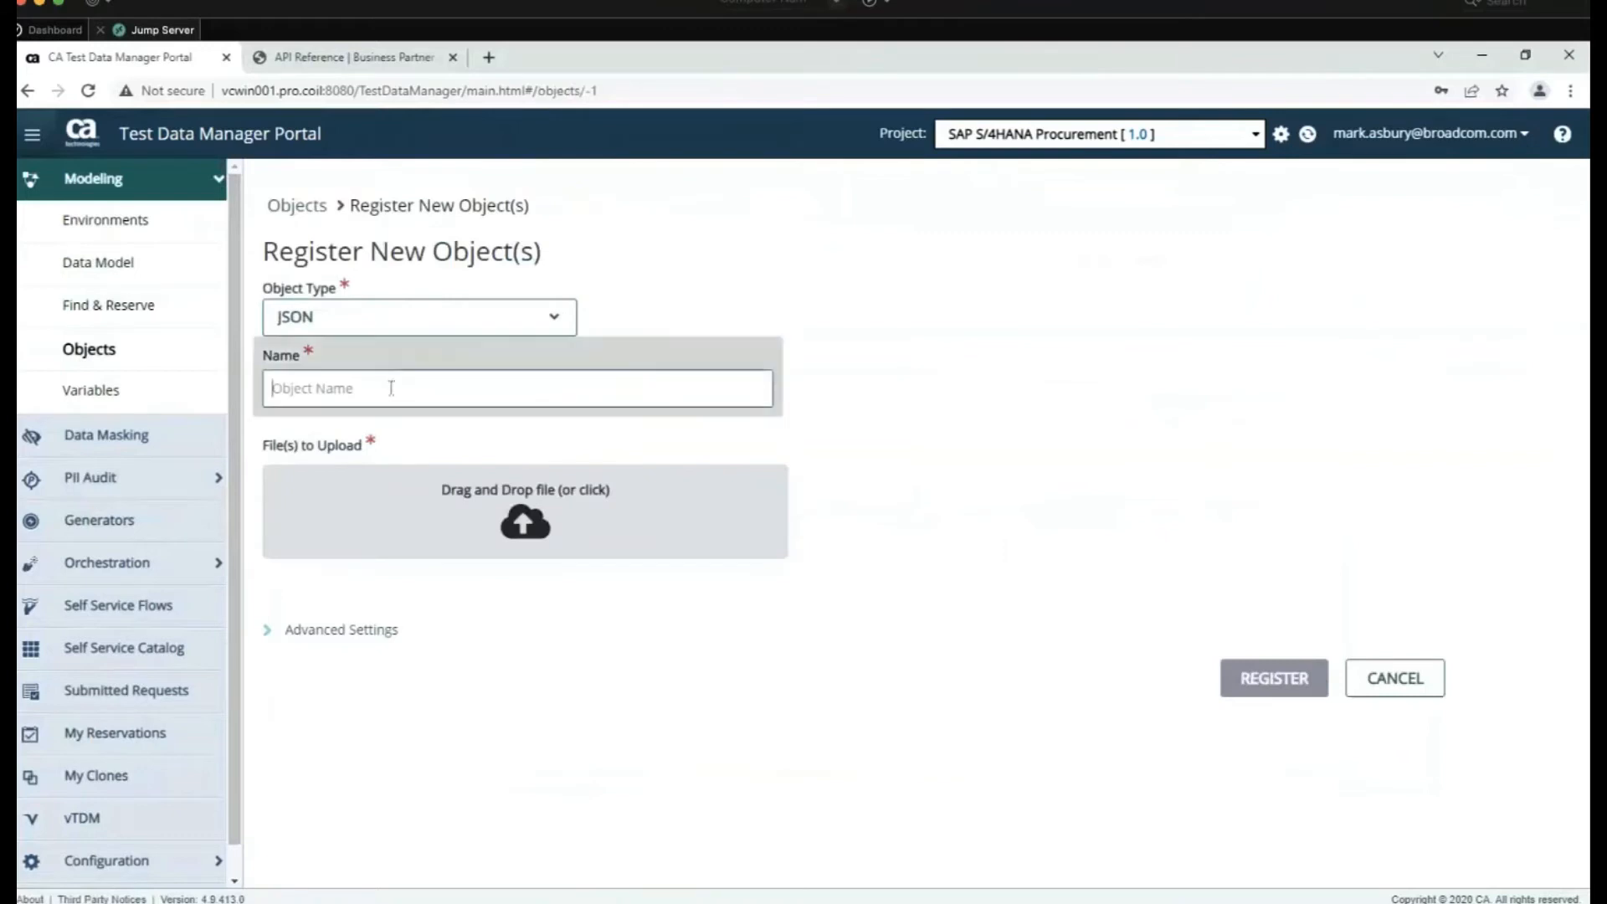
text(Create Business Pa)
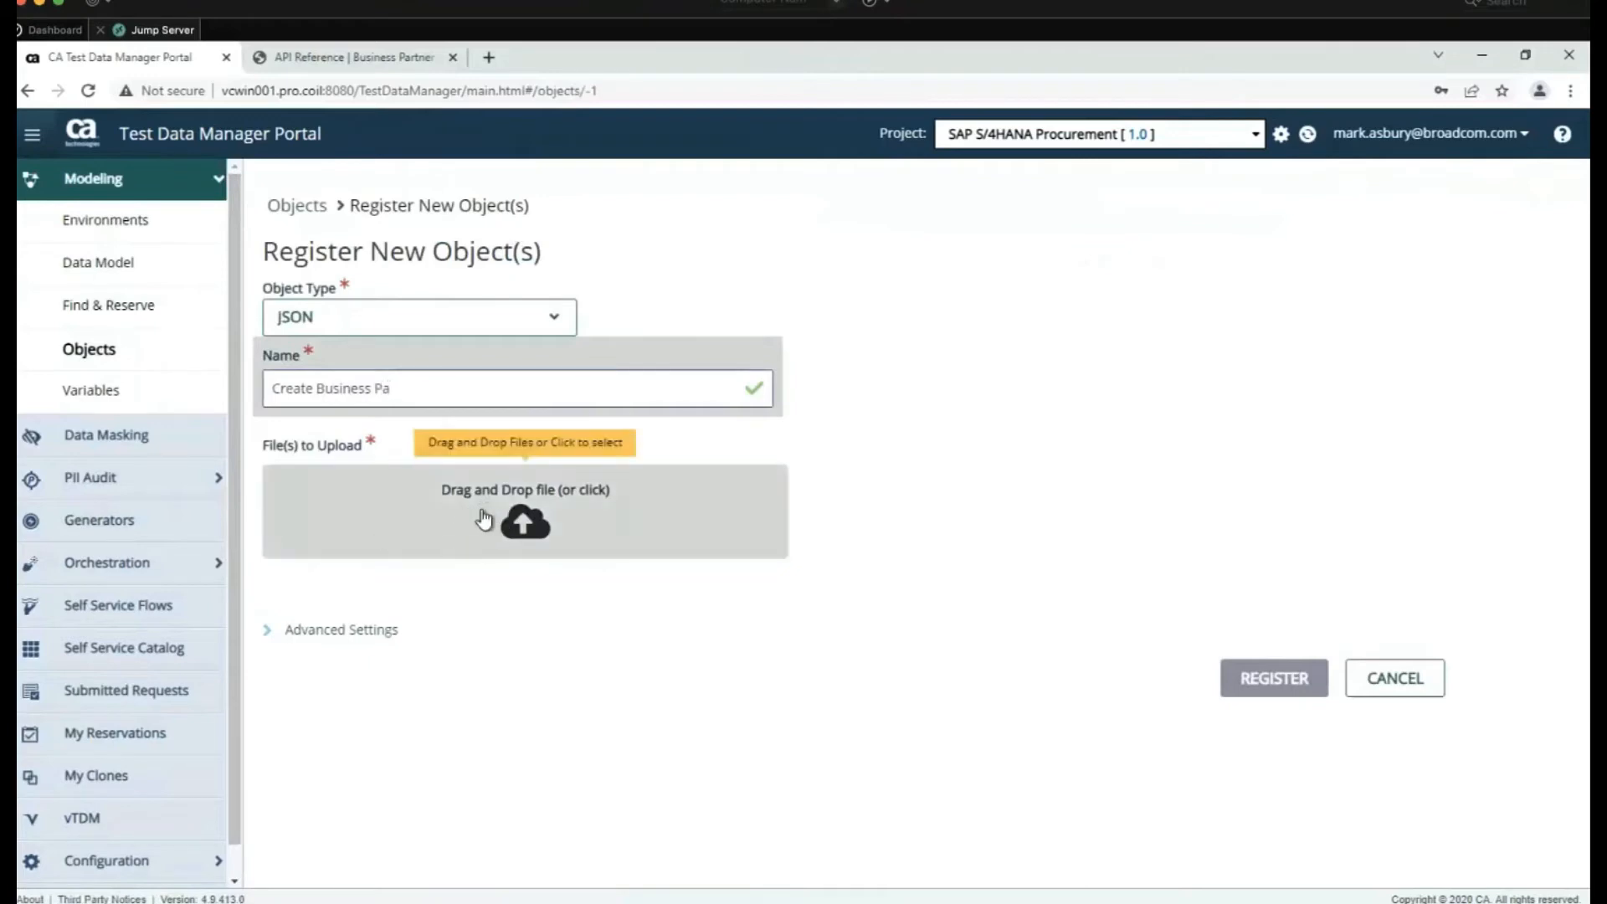
click(1408, 688)
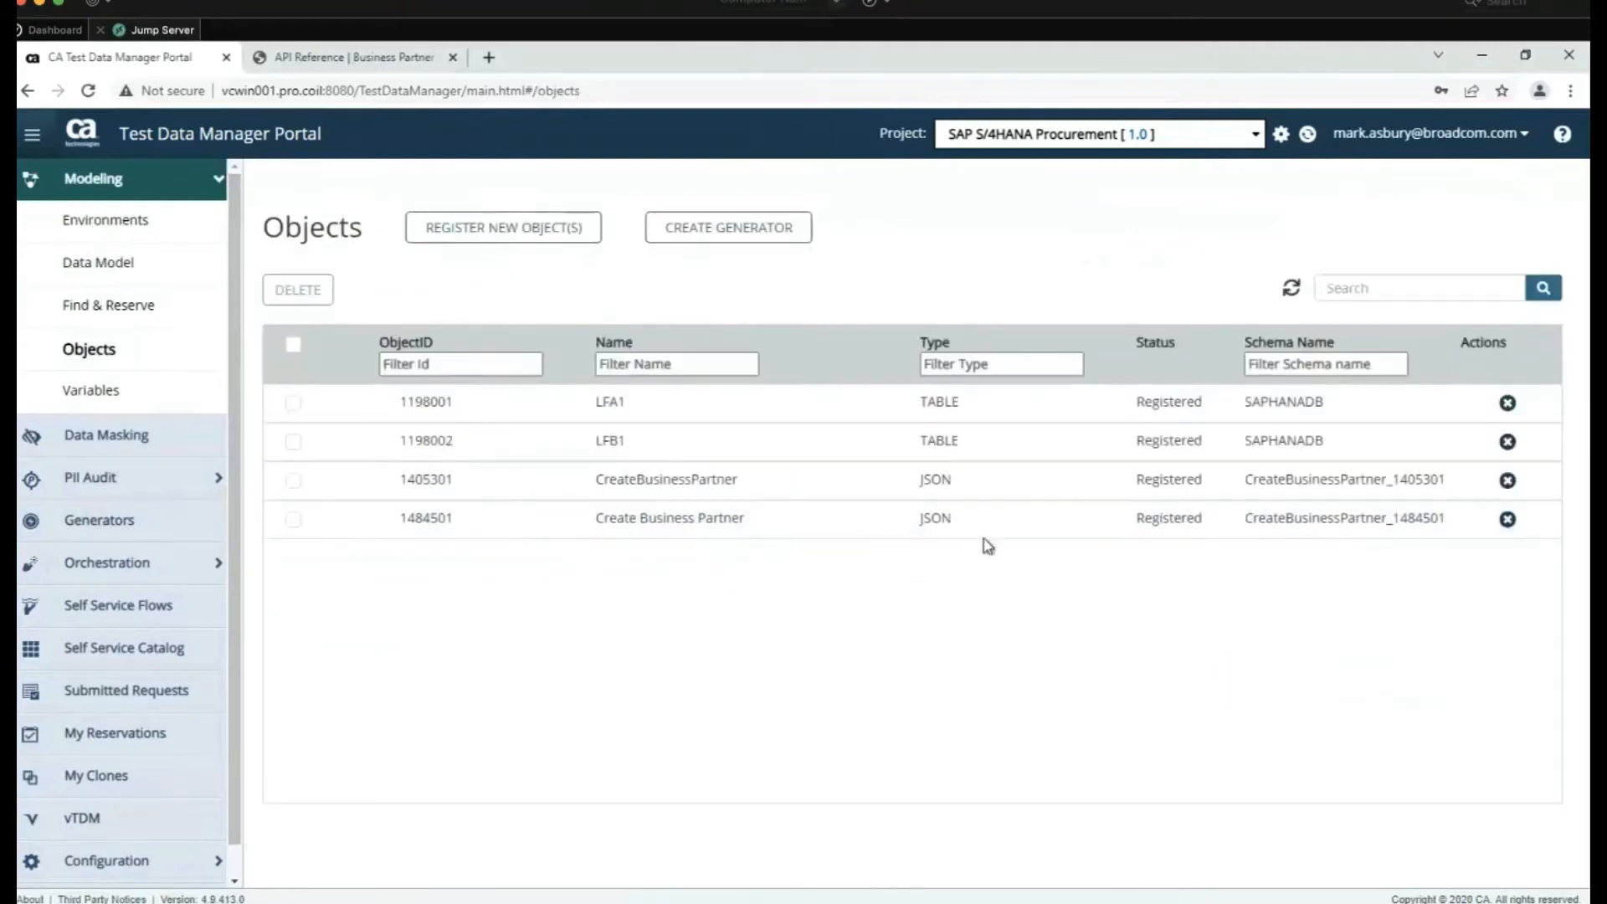
Open the Create Business Partner object's details, showing seven derived odata tables, and collapse Modeling
click(611, 520)
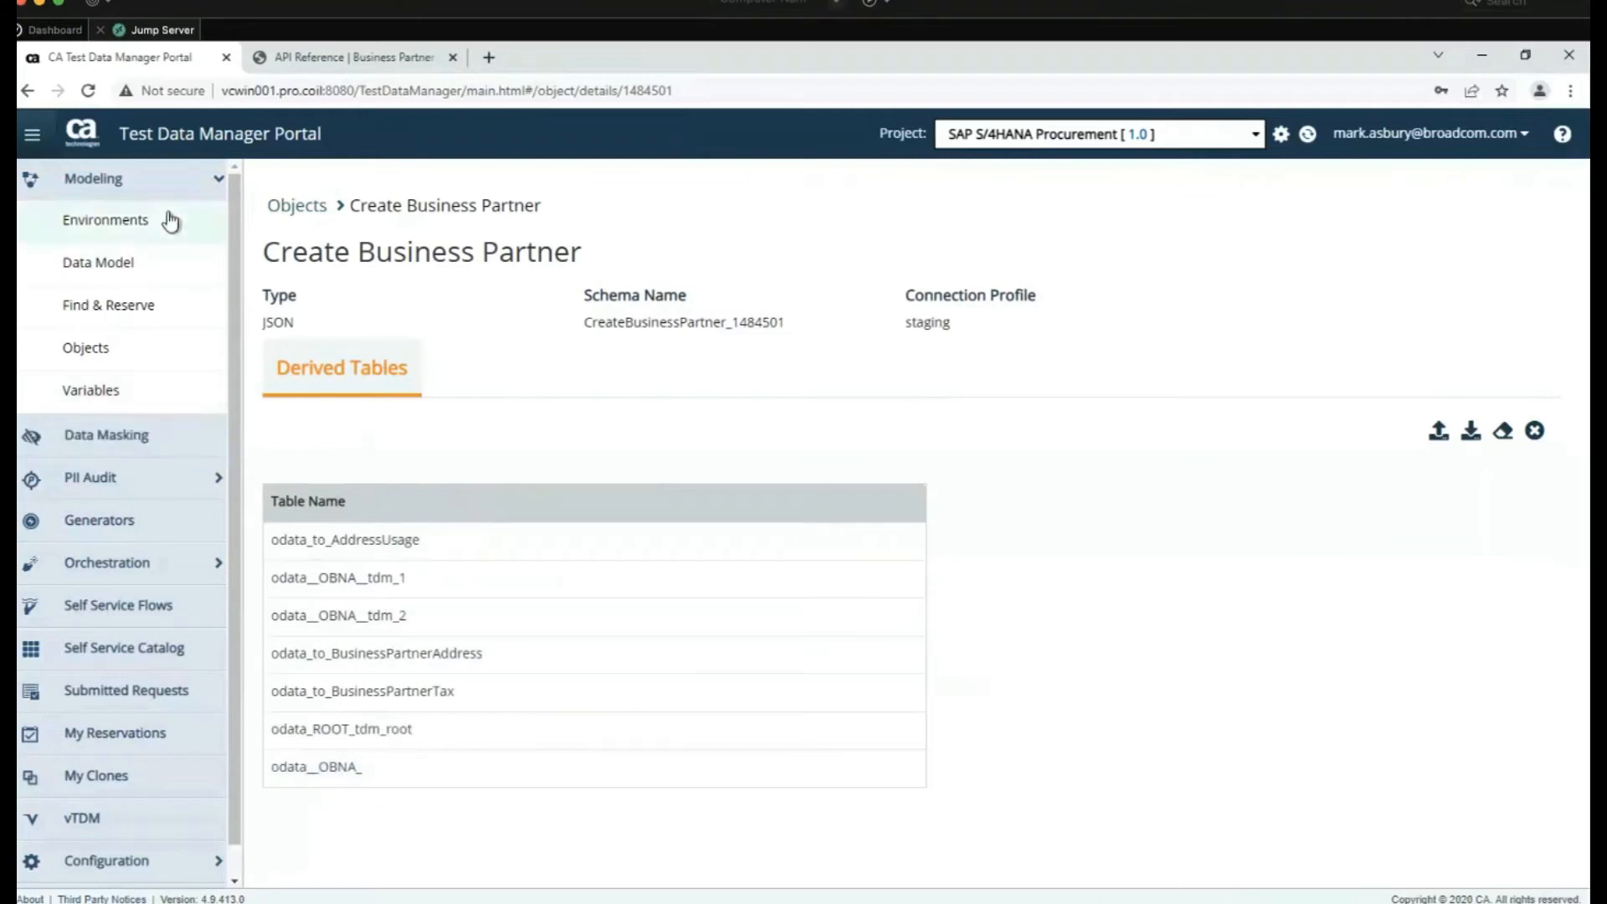
click(165, 179)
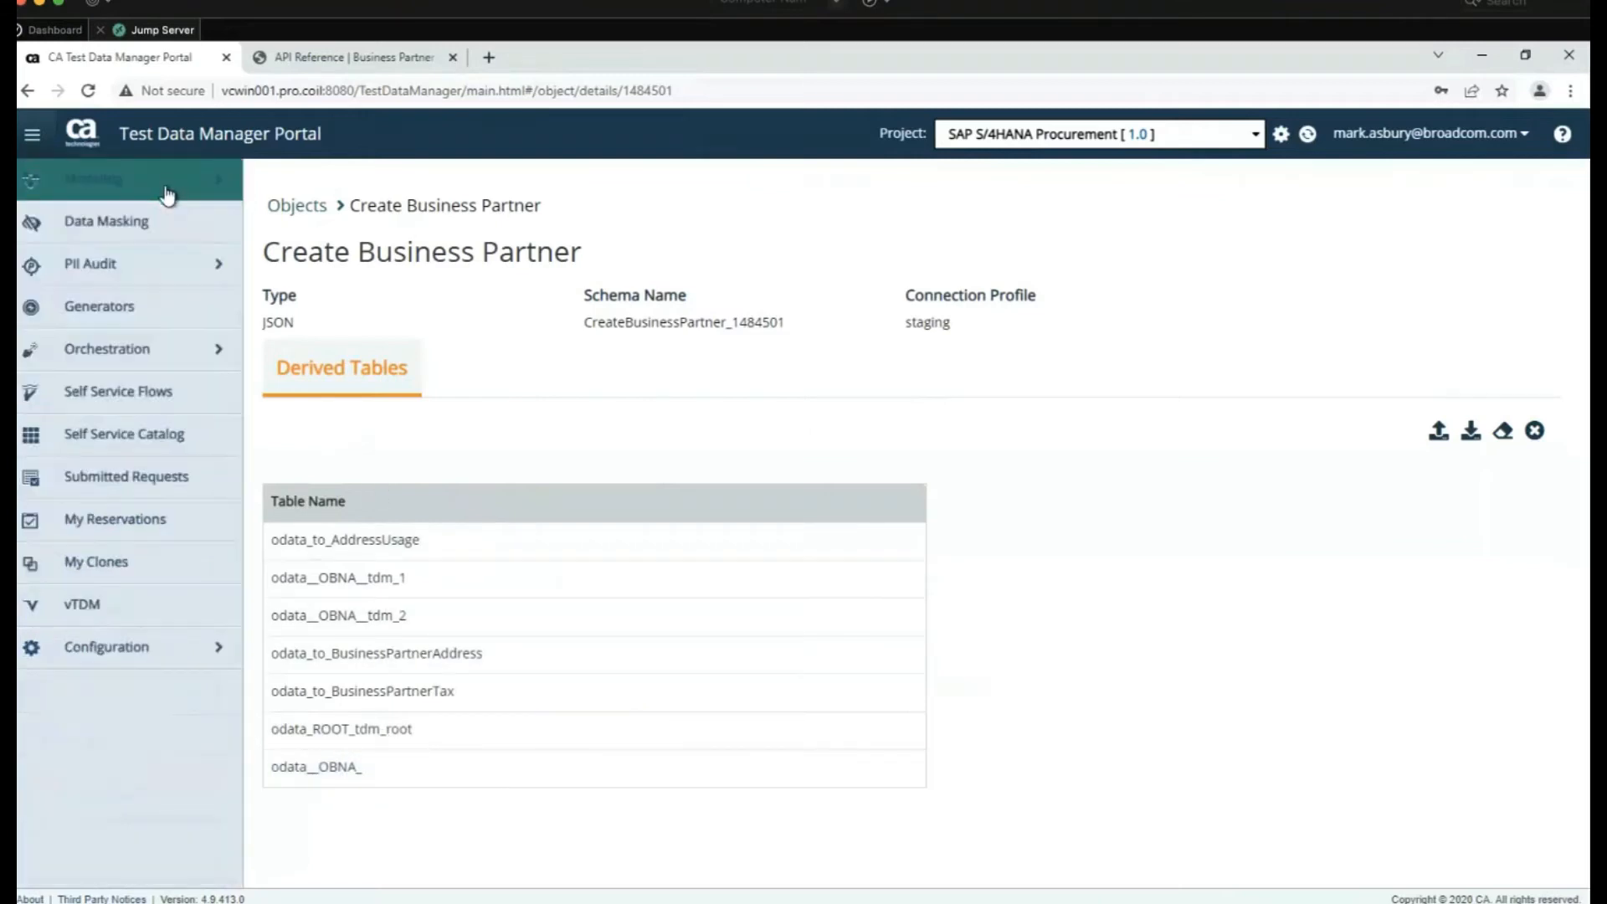
Open generator 7609, Create US Business Partner - Person, and load all seven registered odata tables
click(151, 315)
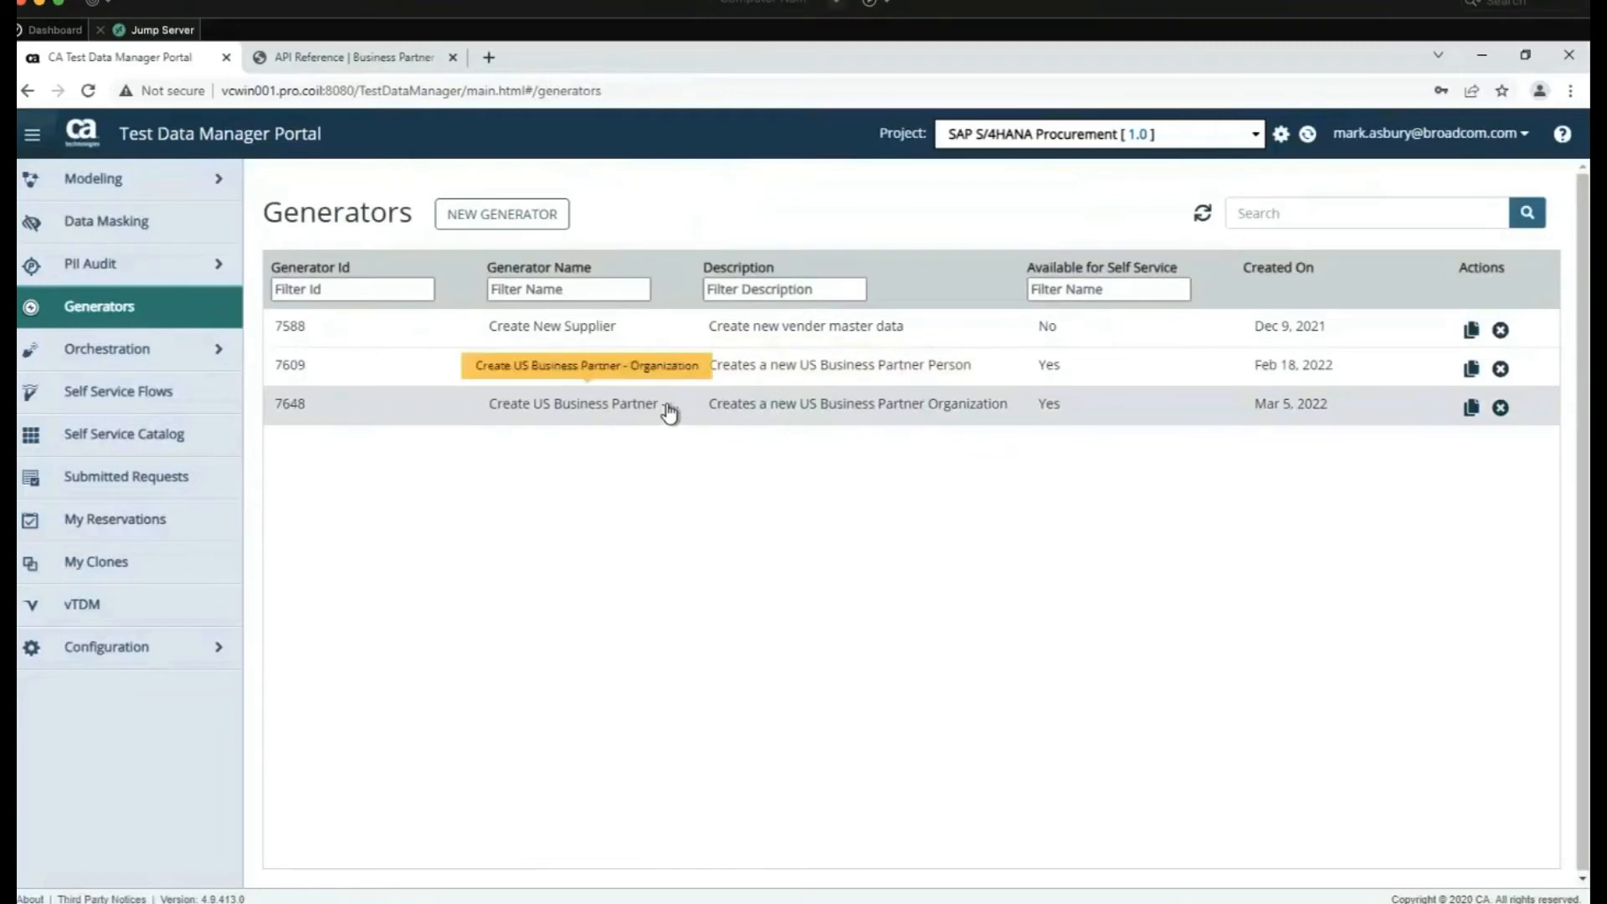
click(663, 376)
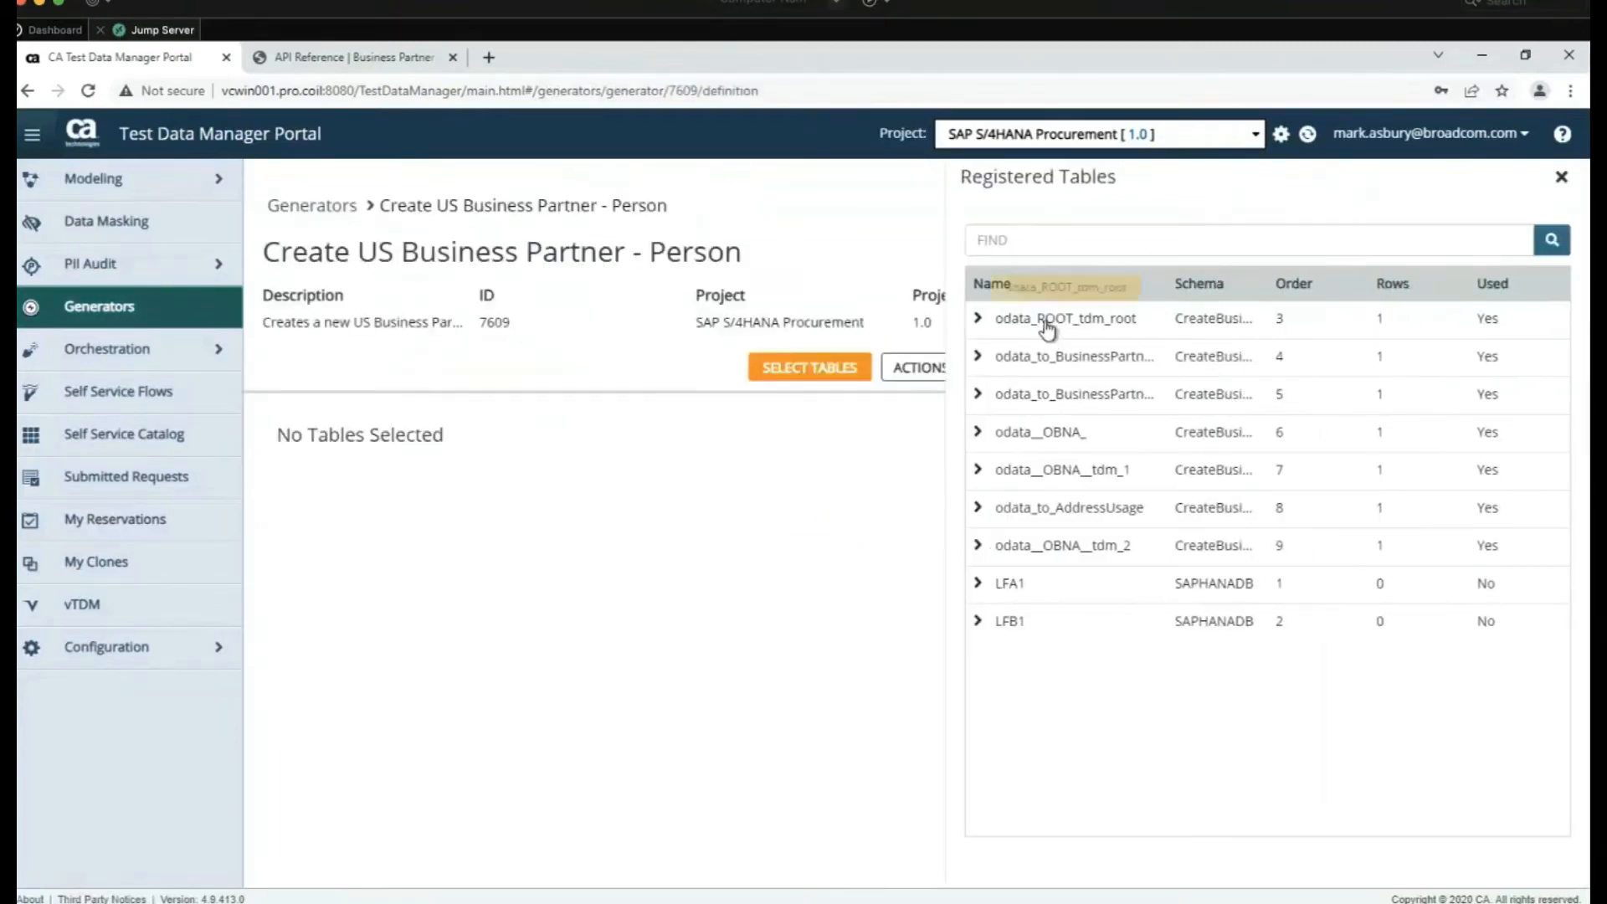
click(1048, 319)
click(1050, 351)
click(1051, 395)
click(1055, 433)
click(1059, 474)
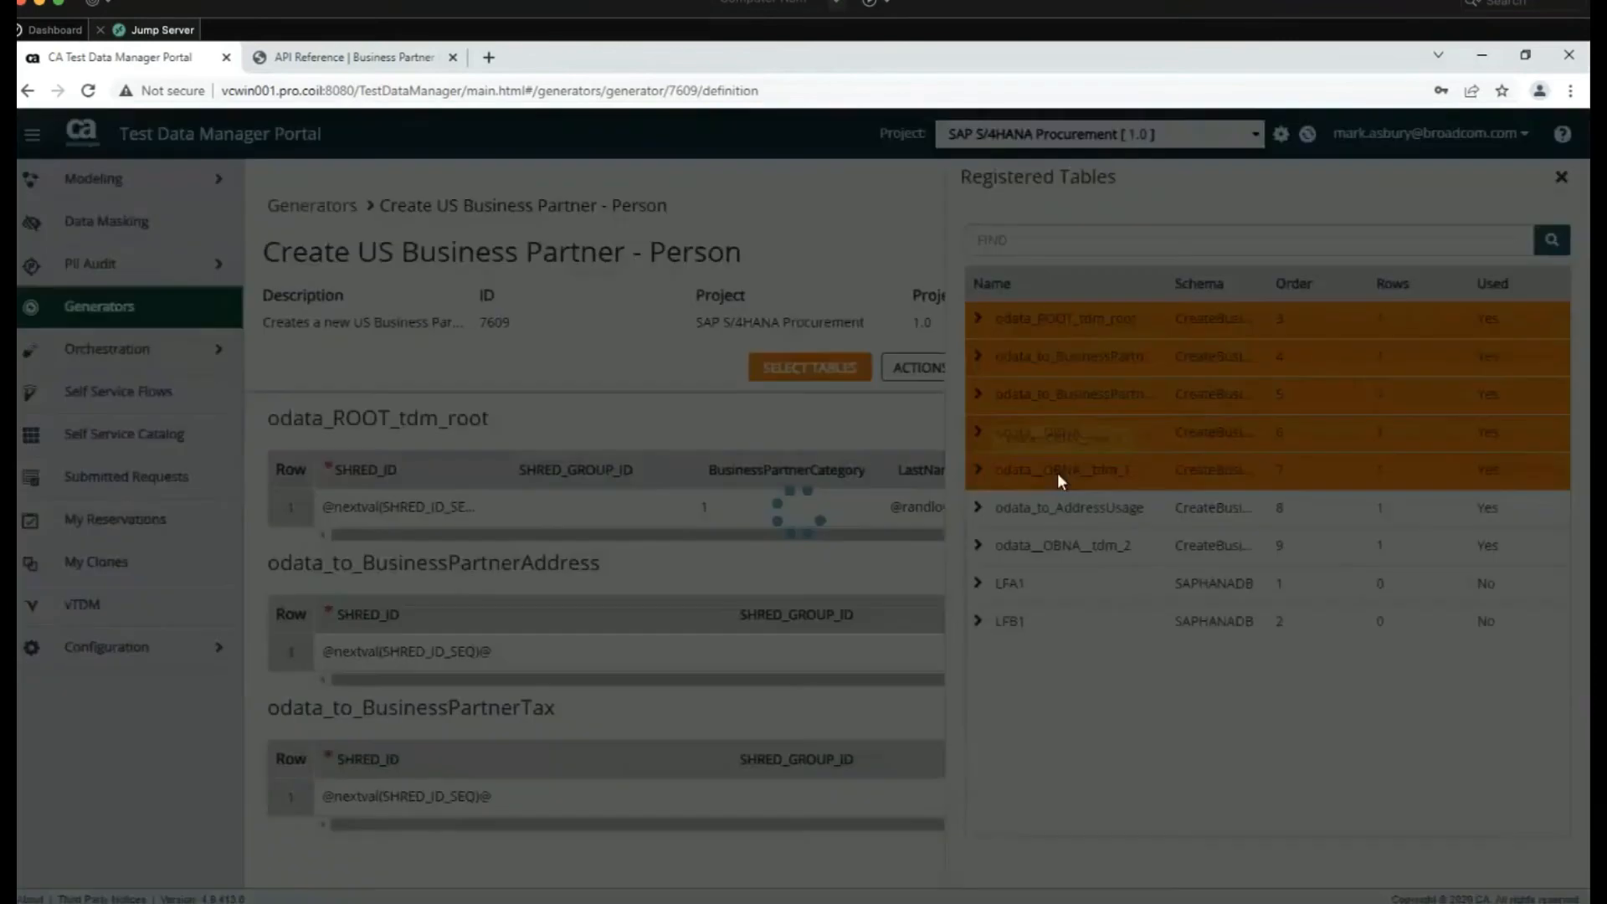
click(1062, 508)
click(1066, 549)
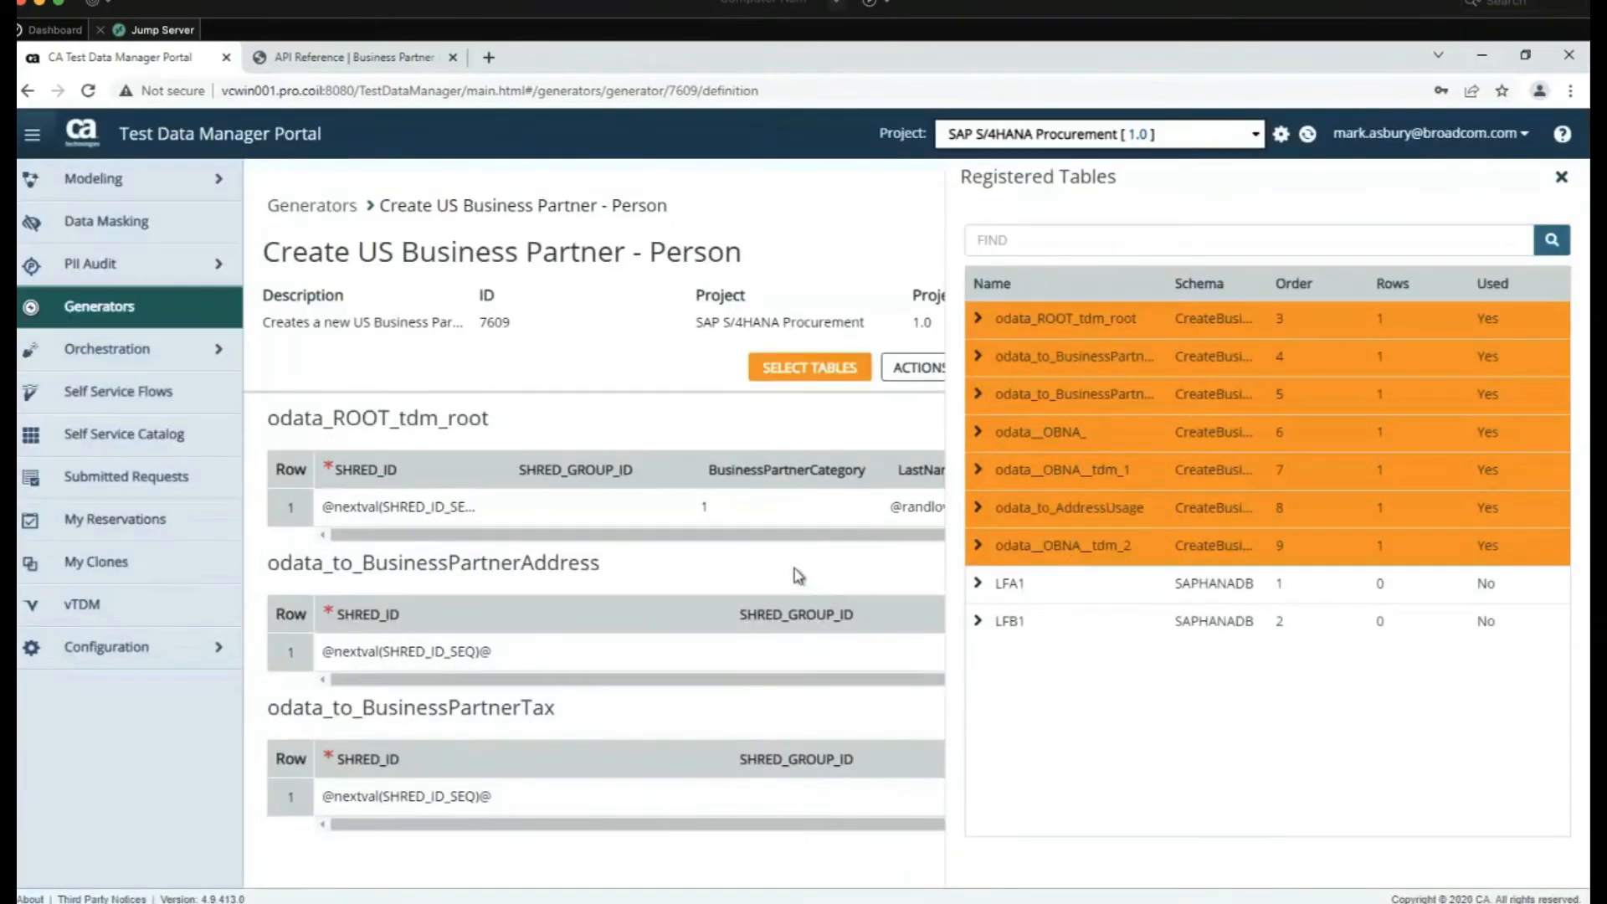
click(765, 570)
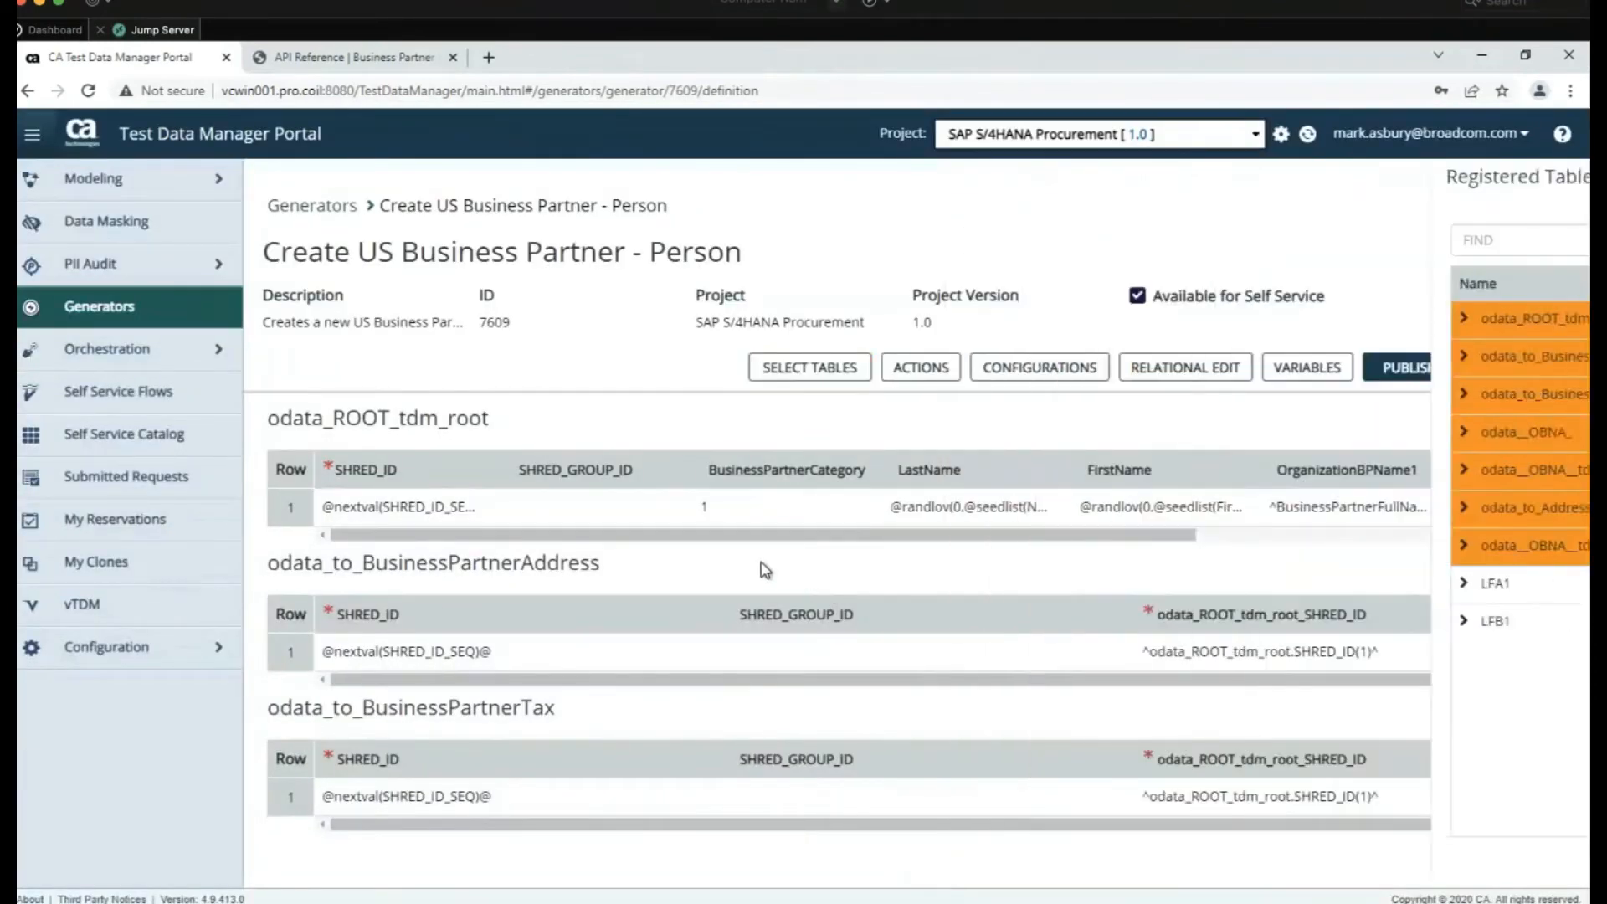
Inspect row 1's BusinessPartnerCategory value and LastName generation rule
scroll(879, 599, down, 2)
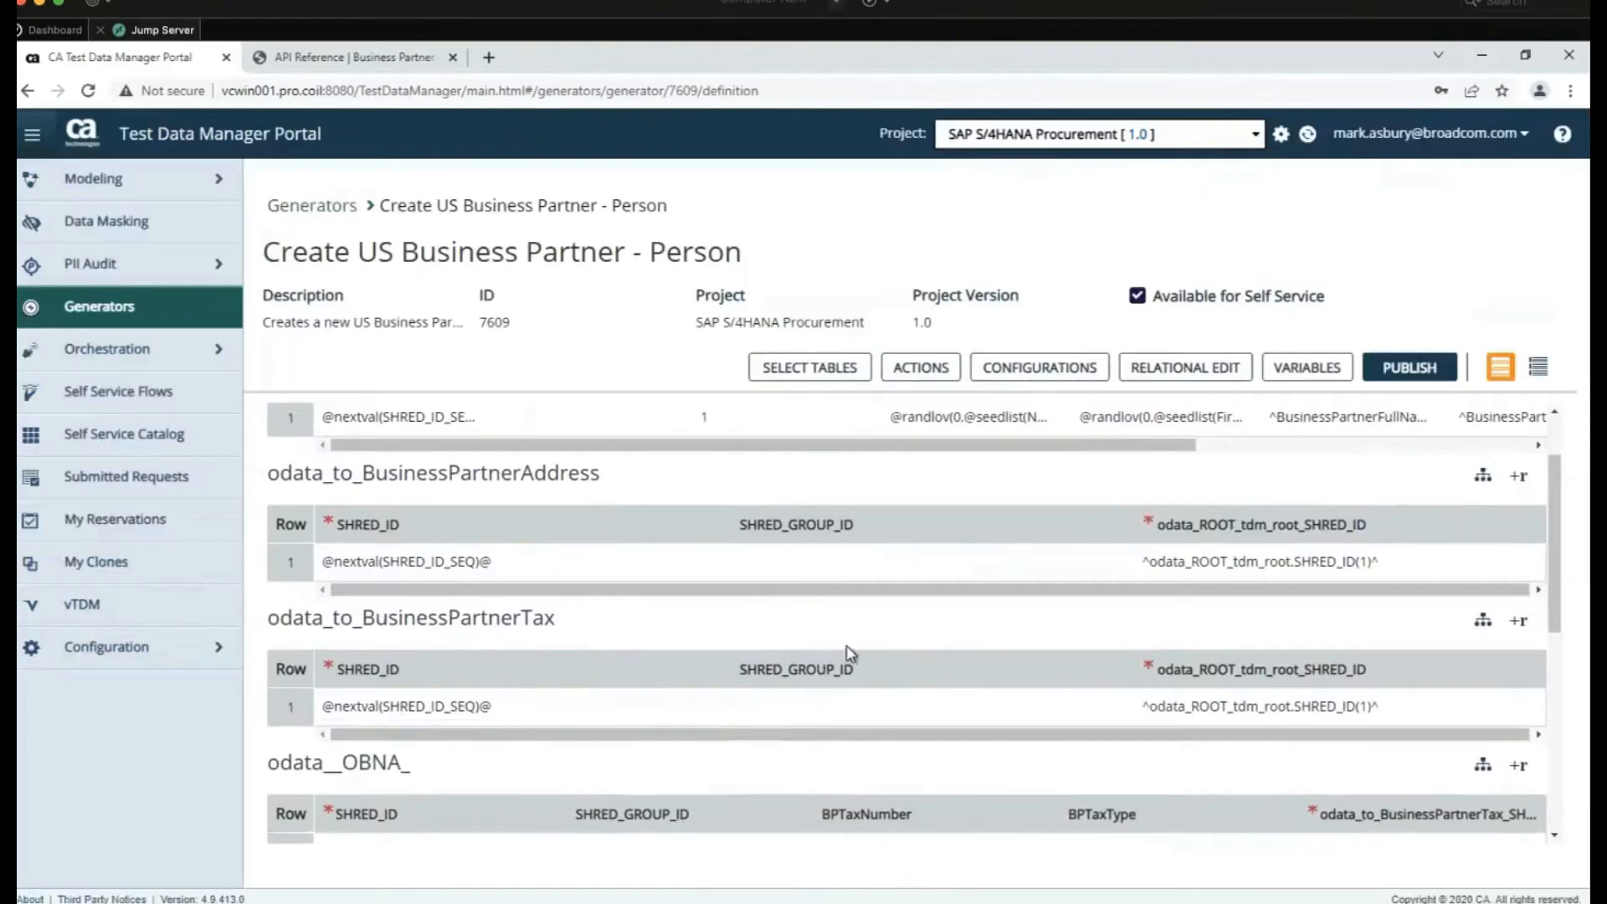
scroll(849, 653, down, 4)
scroll(850, 653, down, 2)
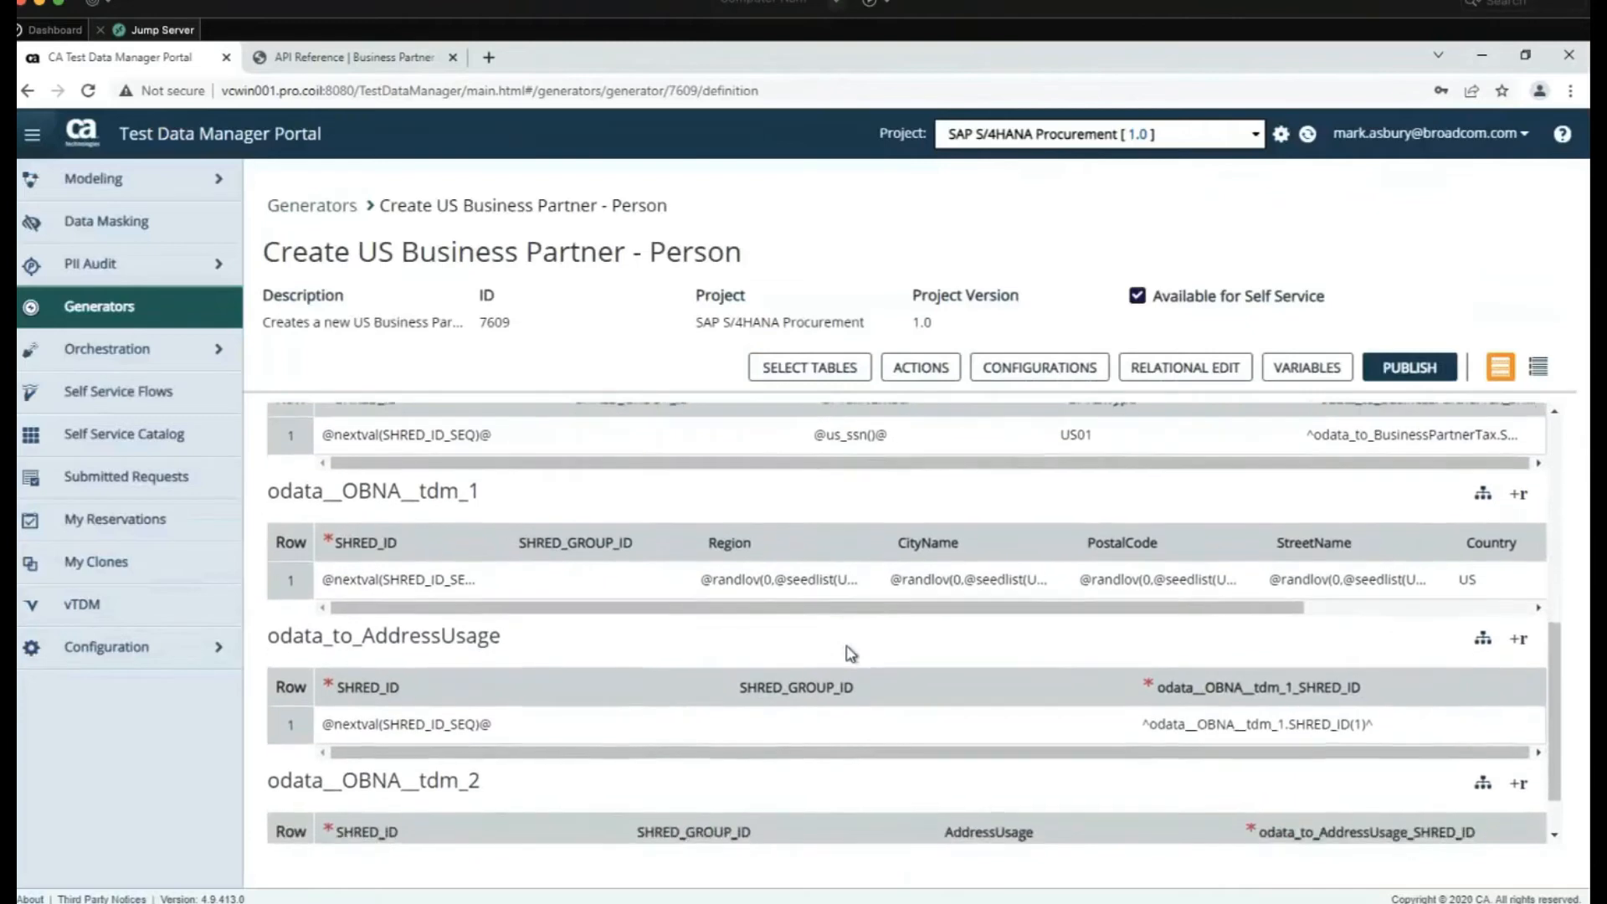
scroll(850, 653, down, 1)
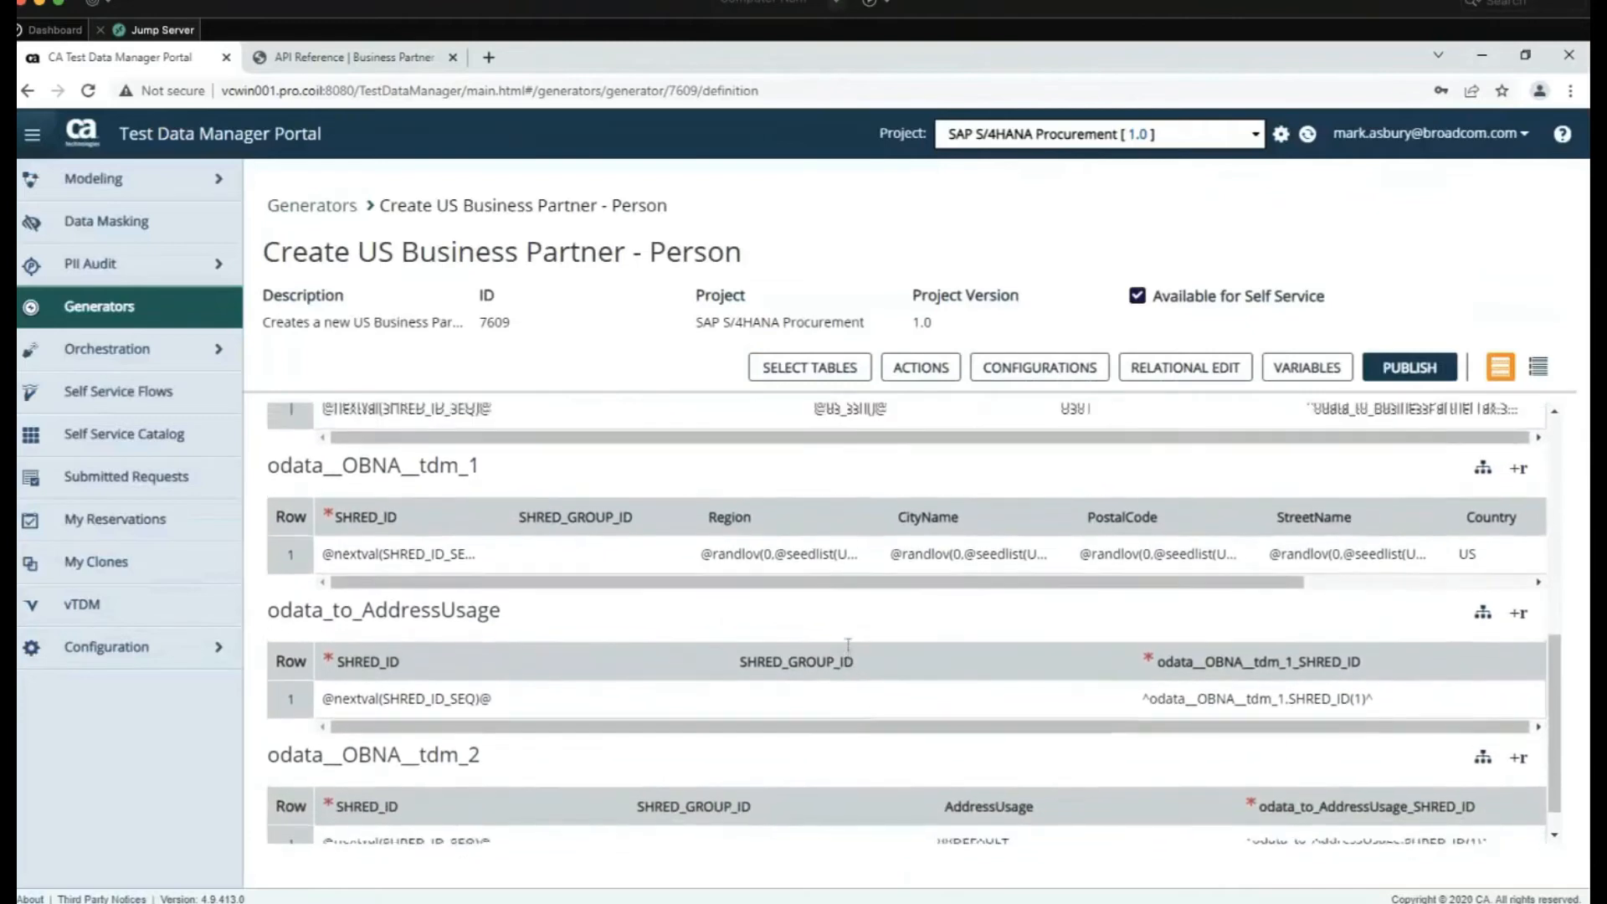
scroll(848, 645, up, 6)
scroll(877, 585, down, 2)
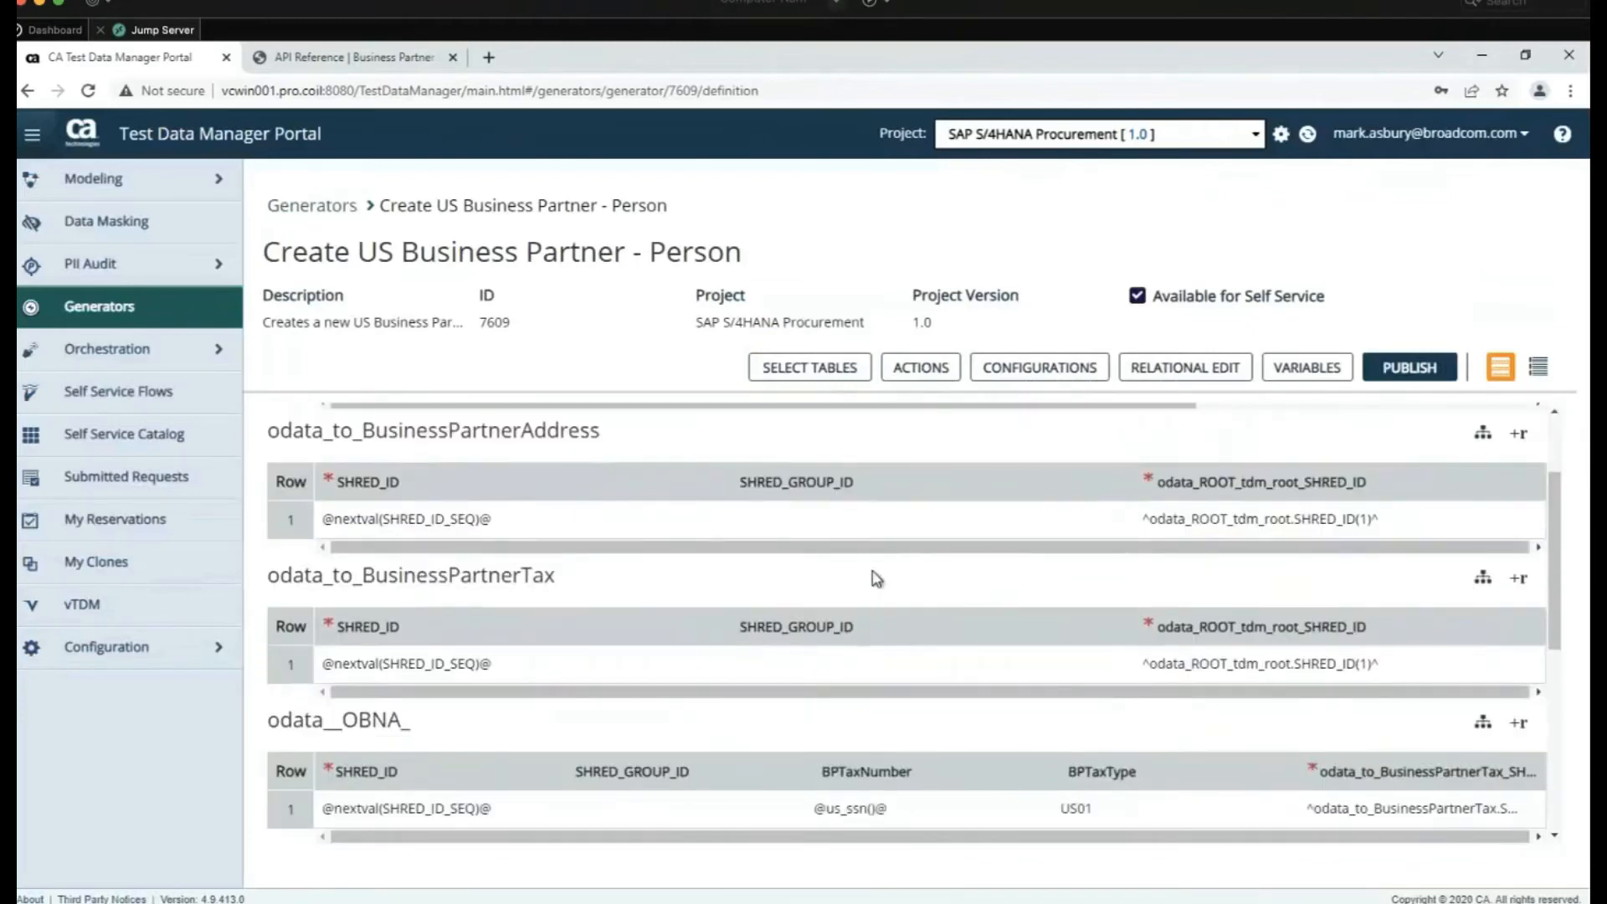
scroll(874, 576, up, 2)
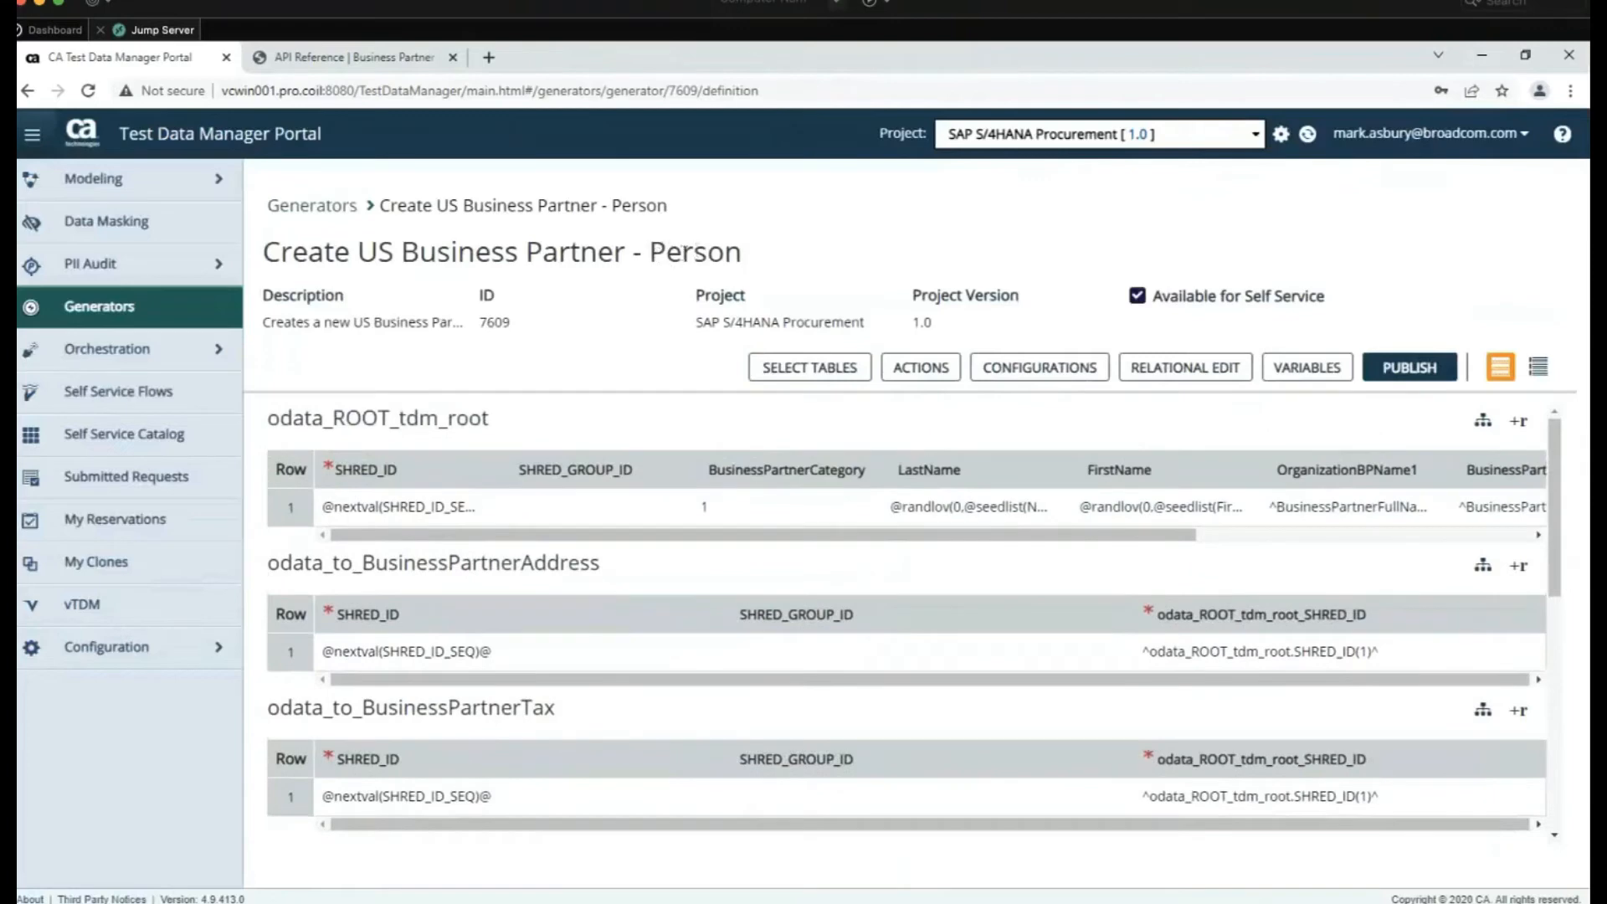
click(721, 510)
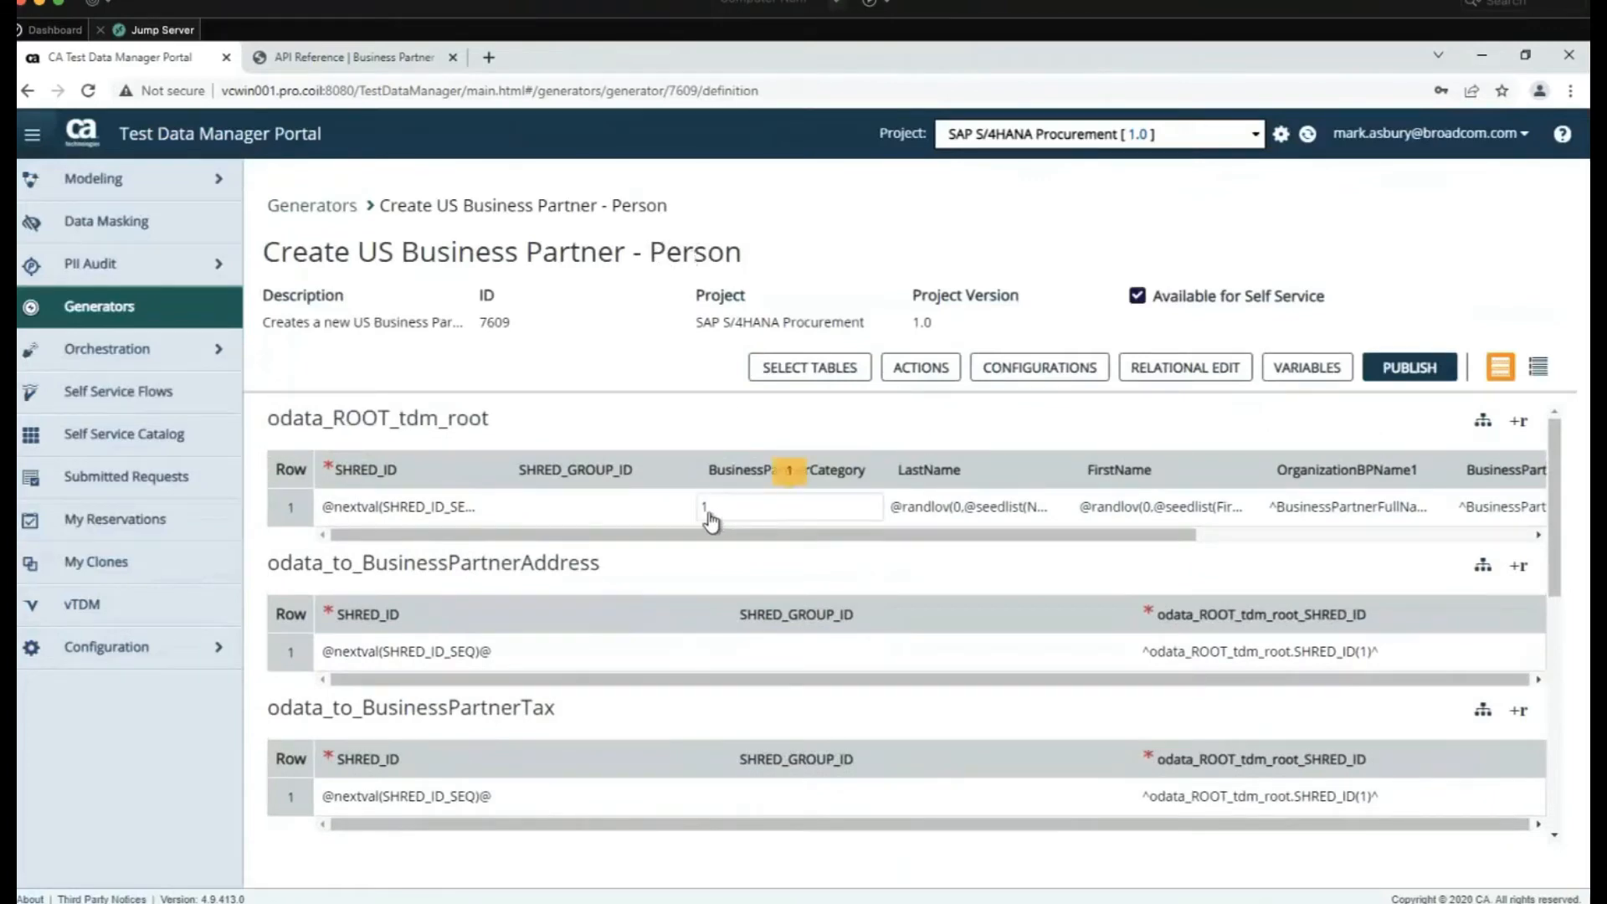
click(992, 517)
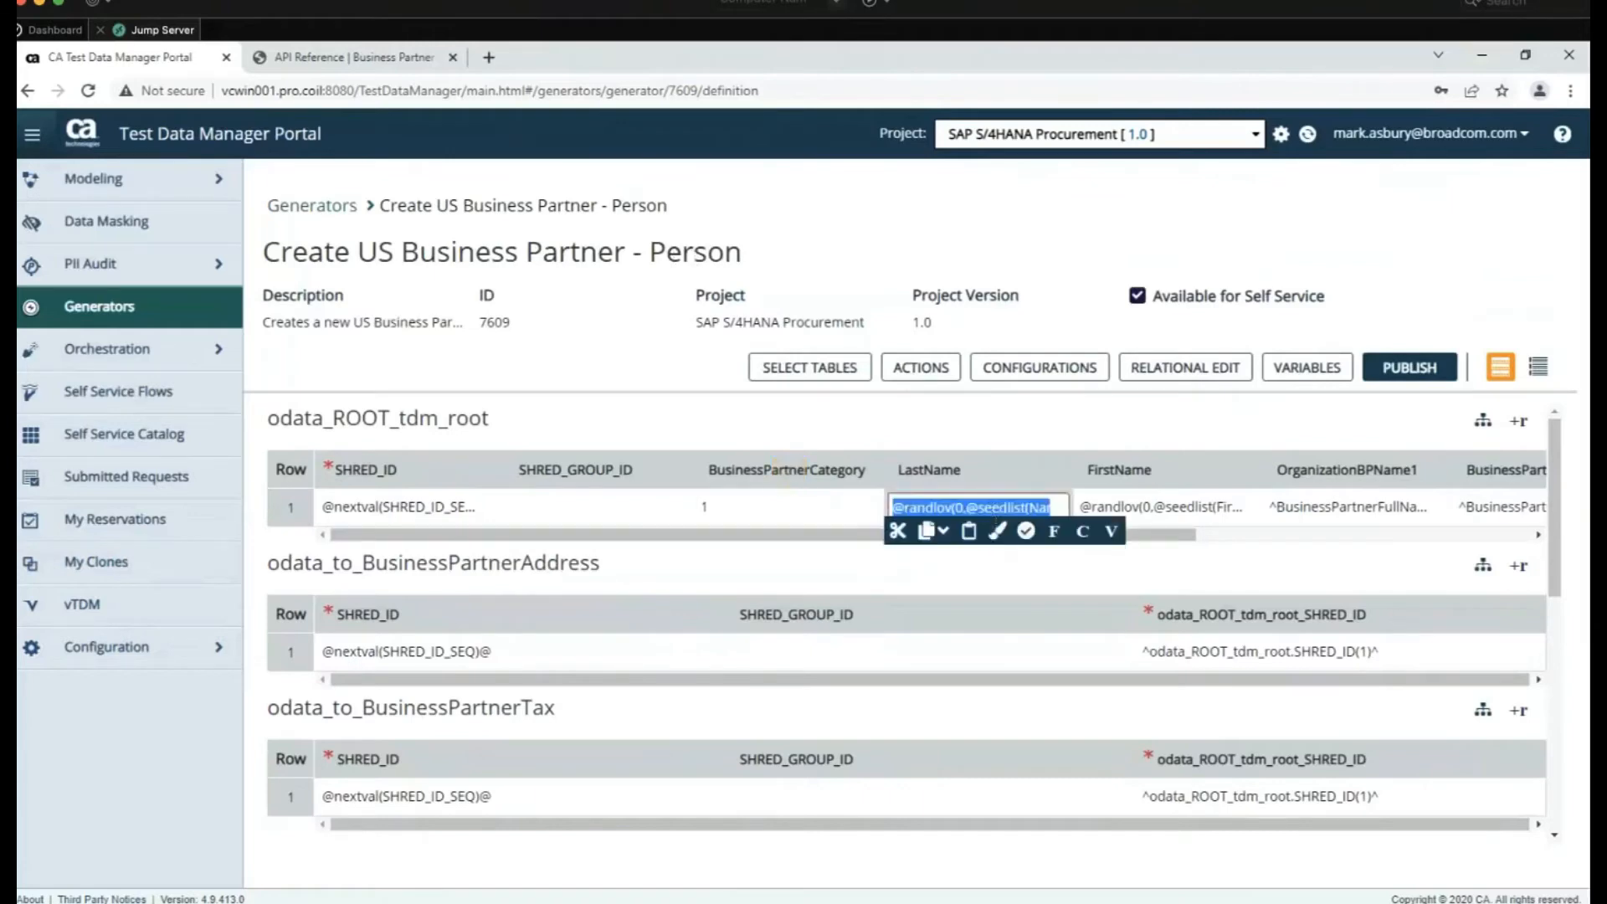
click(996, 530)
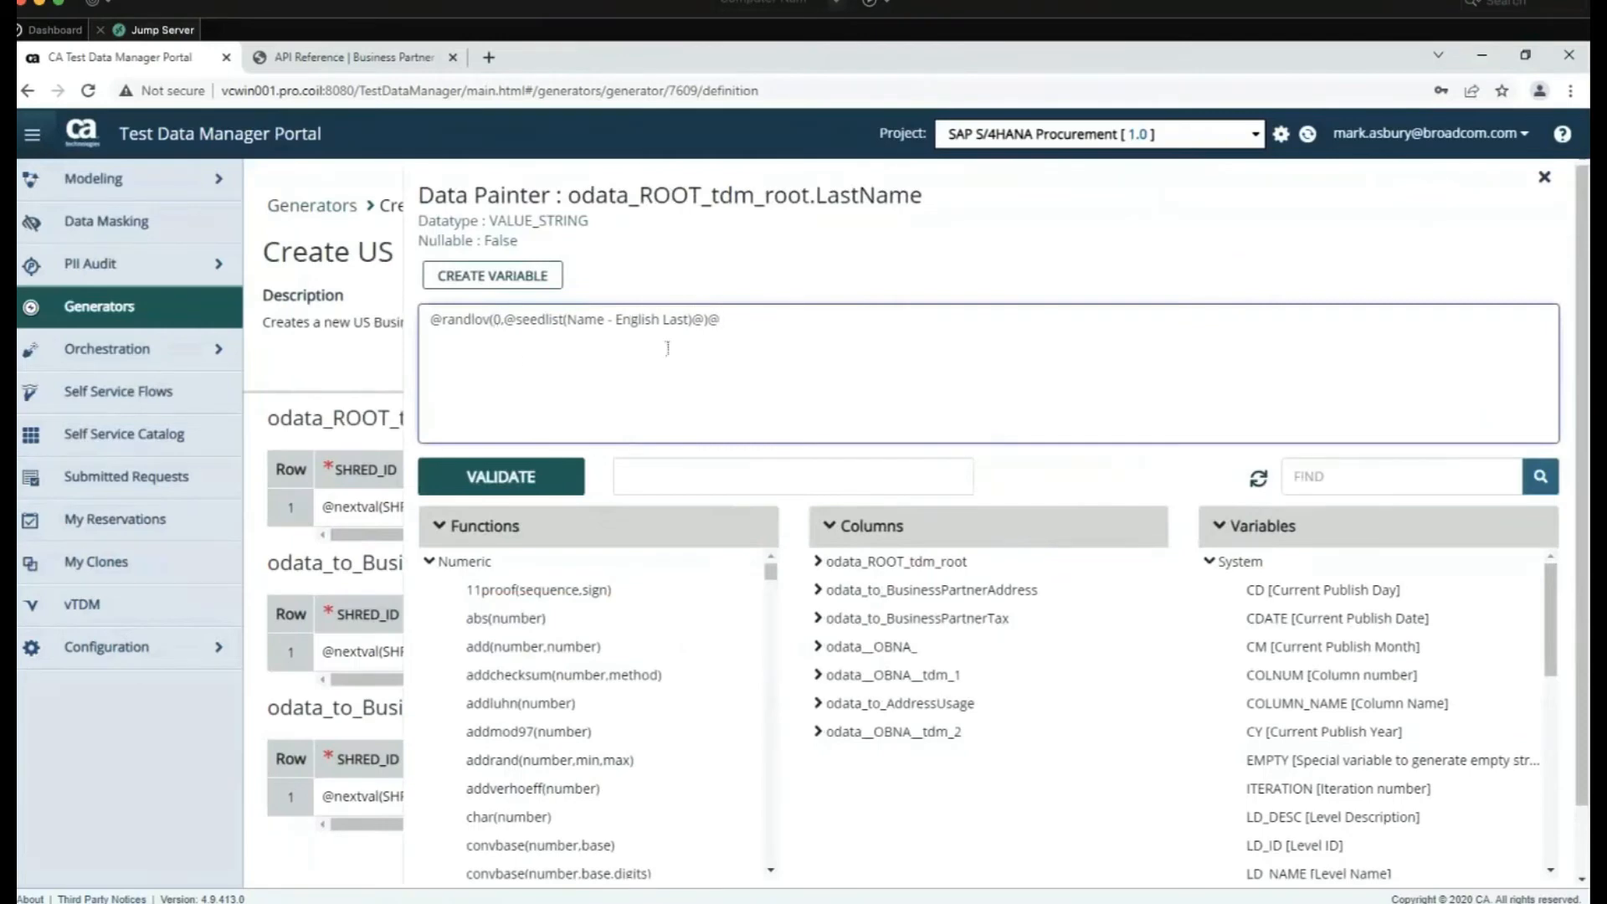
click(340, 381)
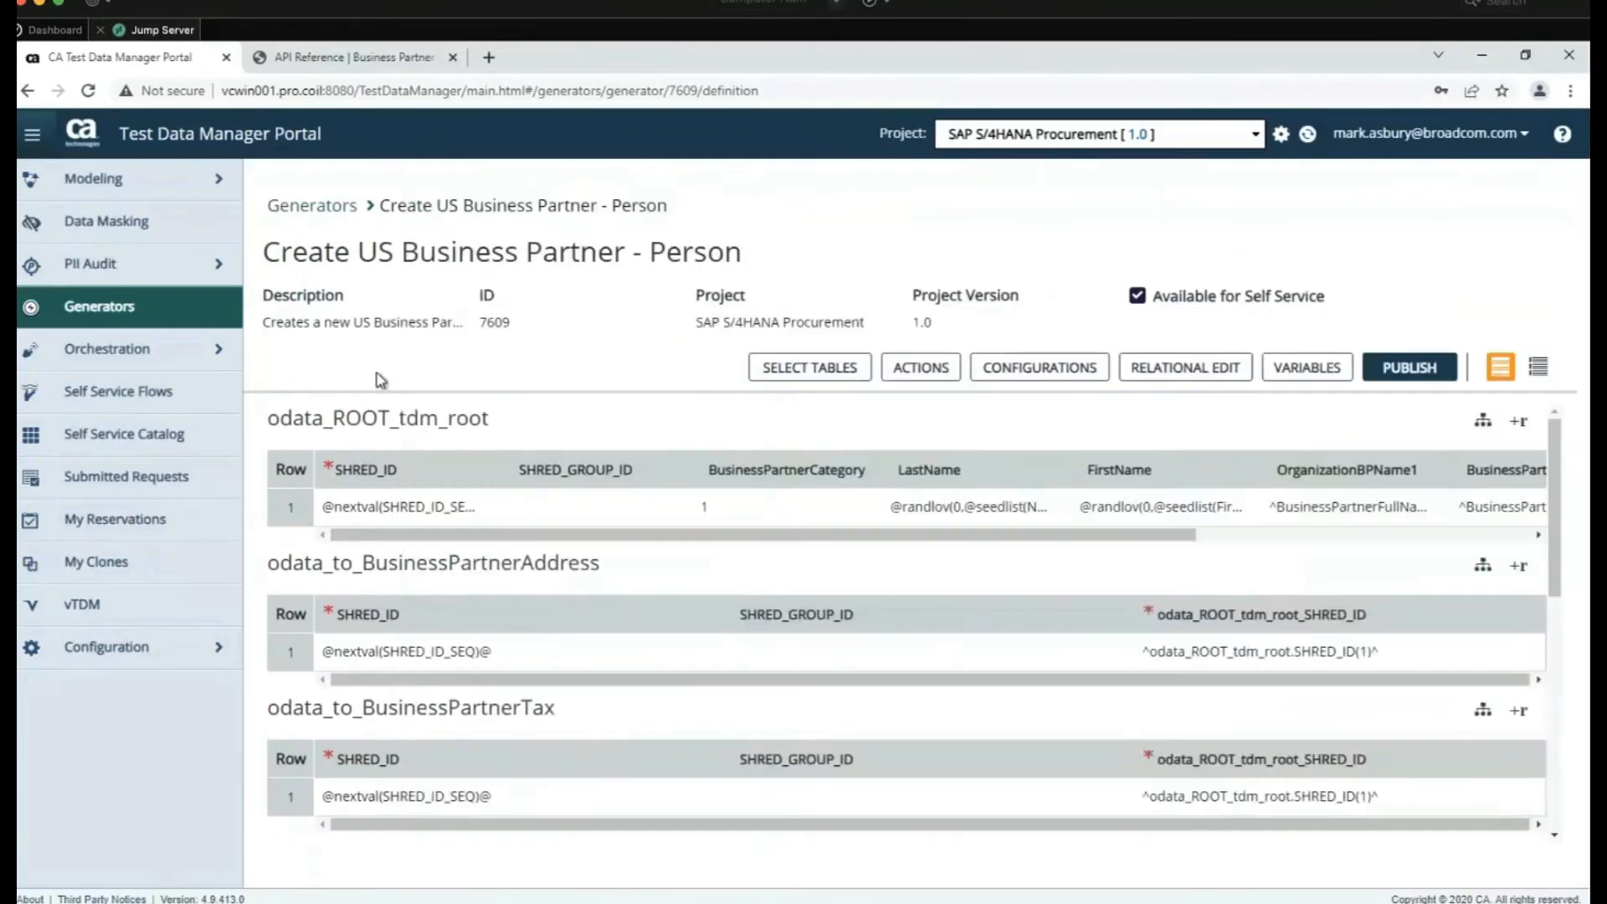
drag(1131, 537, 1424, 556)
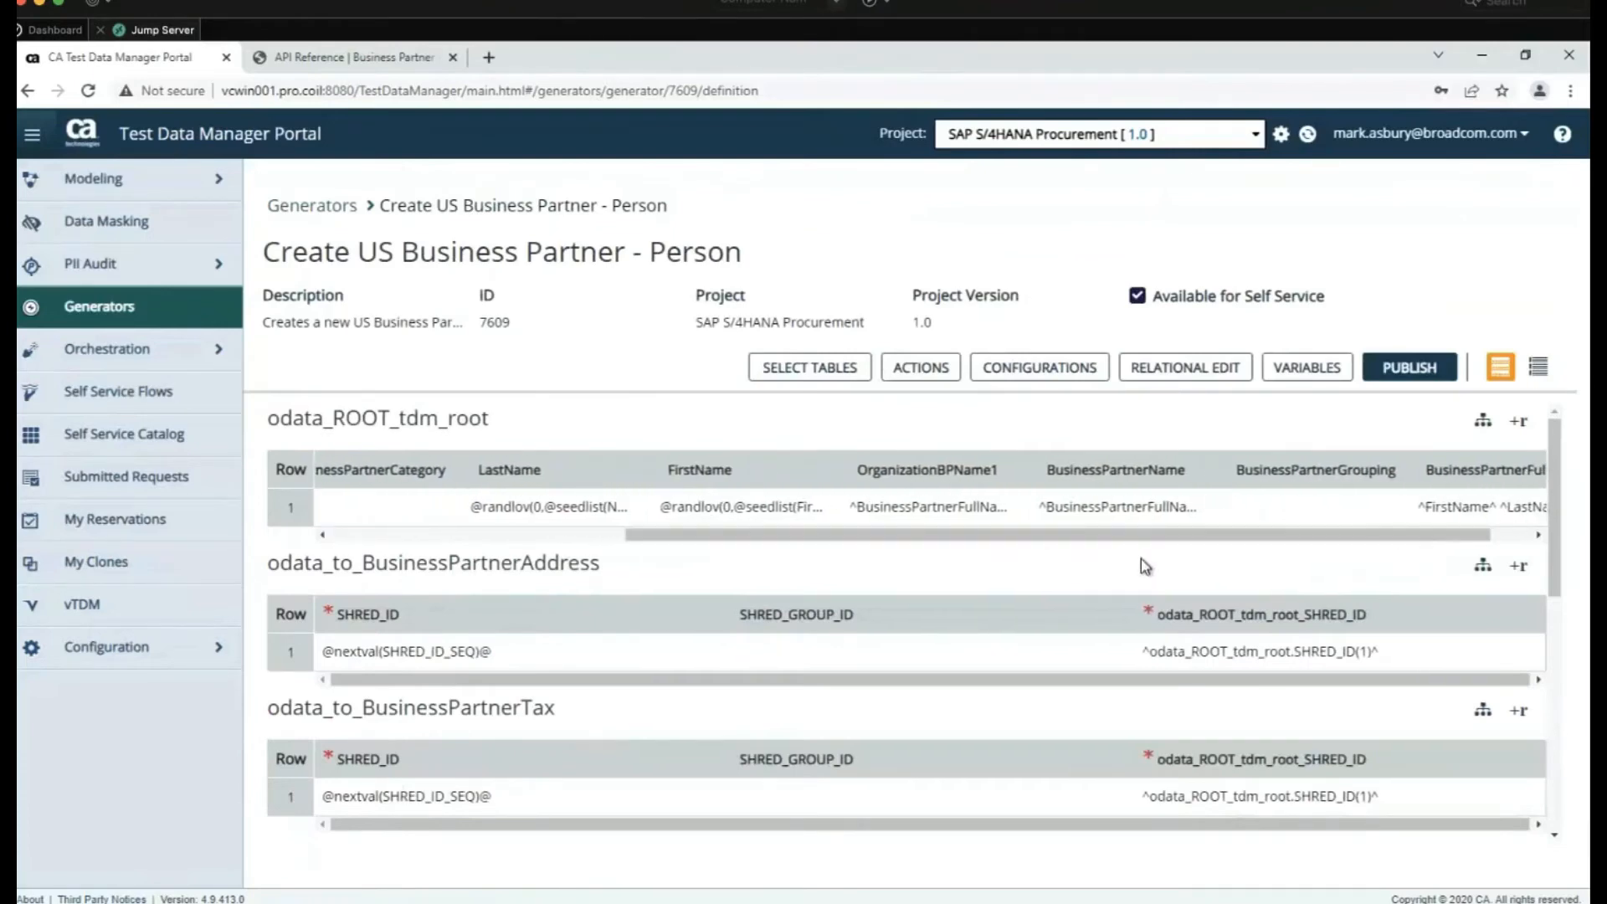
scroll(1141, 559, down, 3)
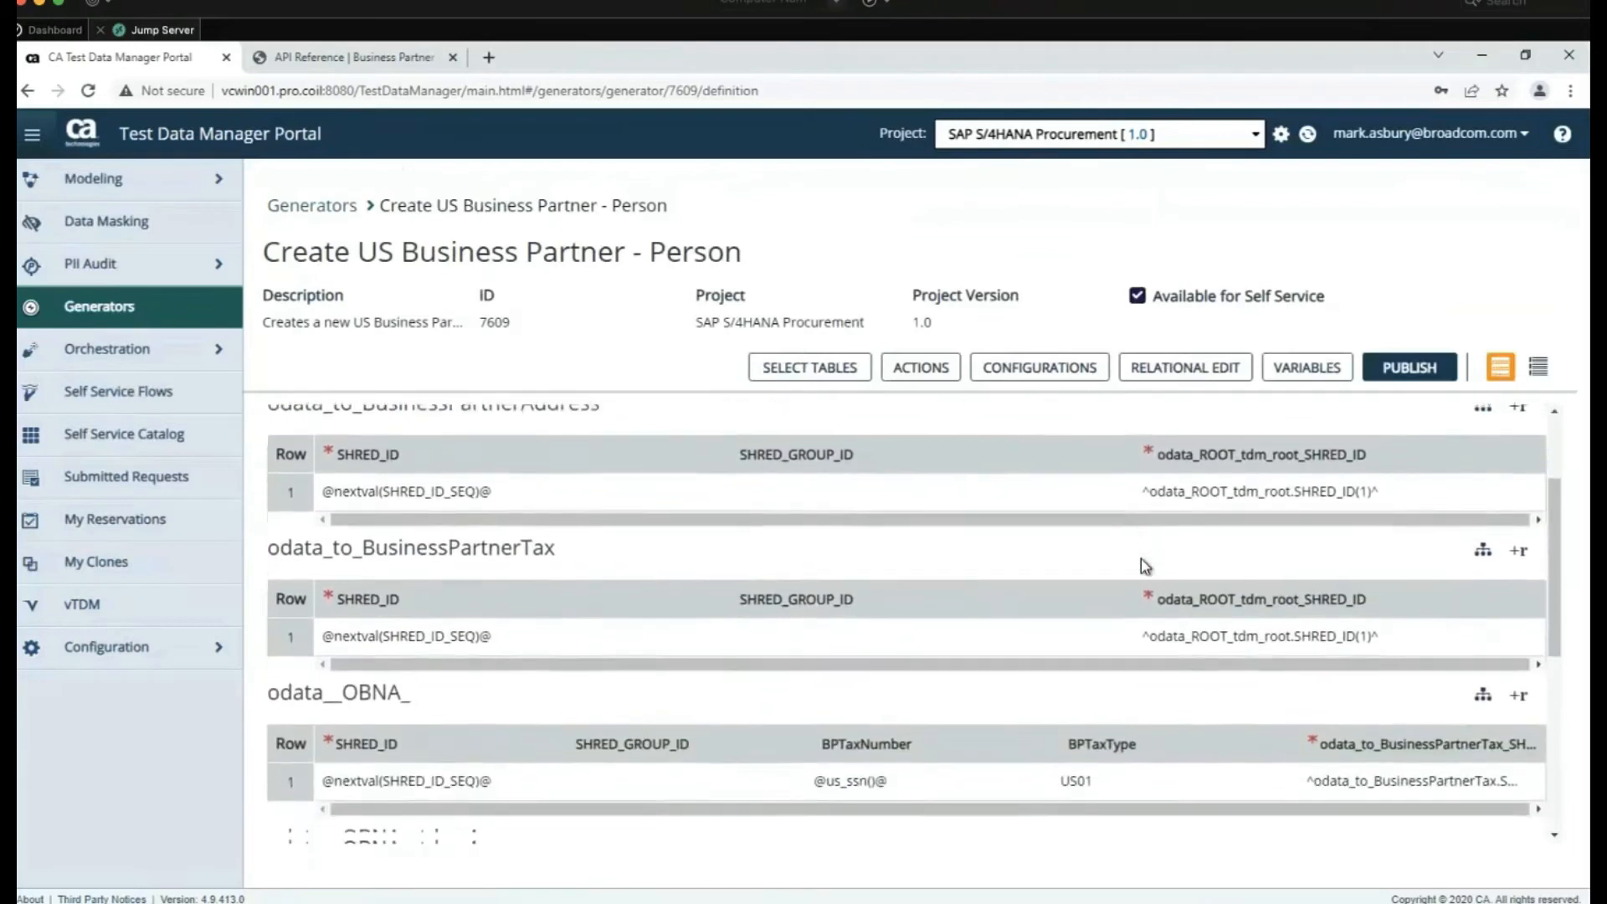
scroll(1141, 559, down, 3)
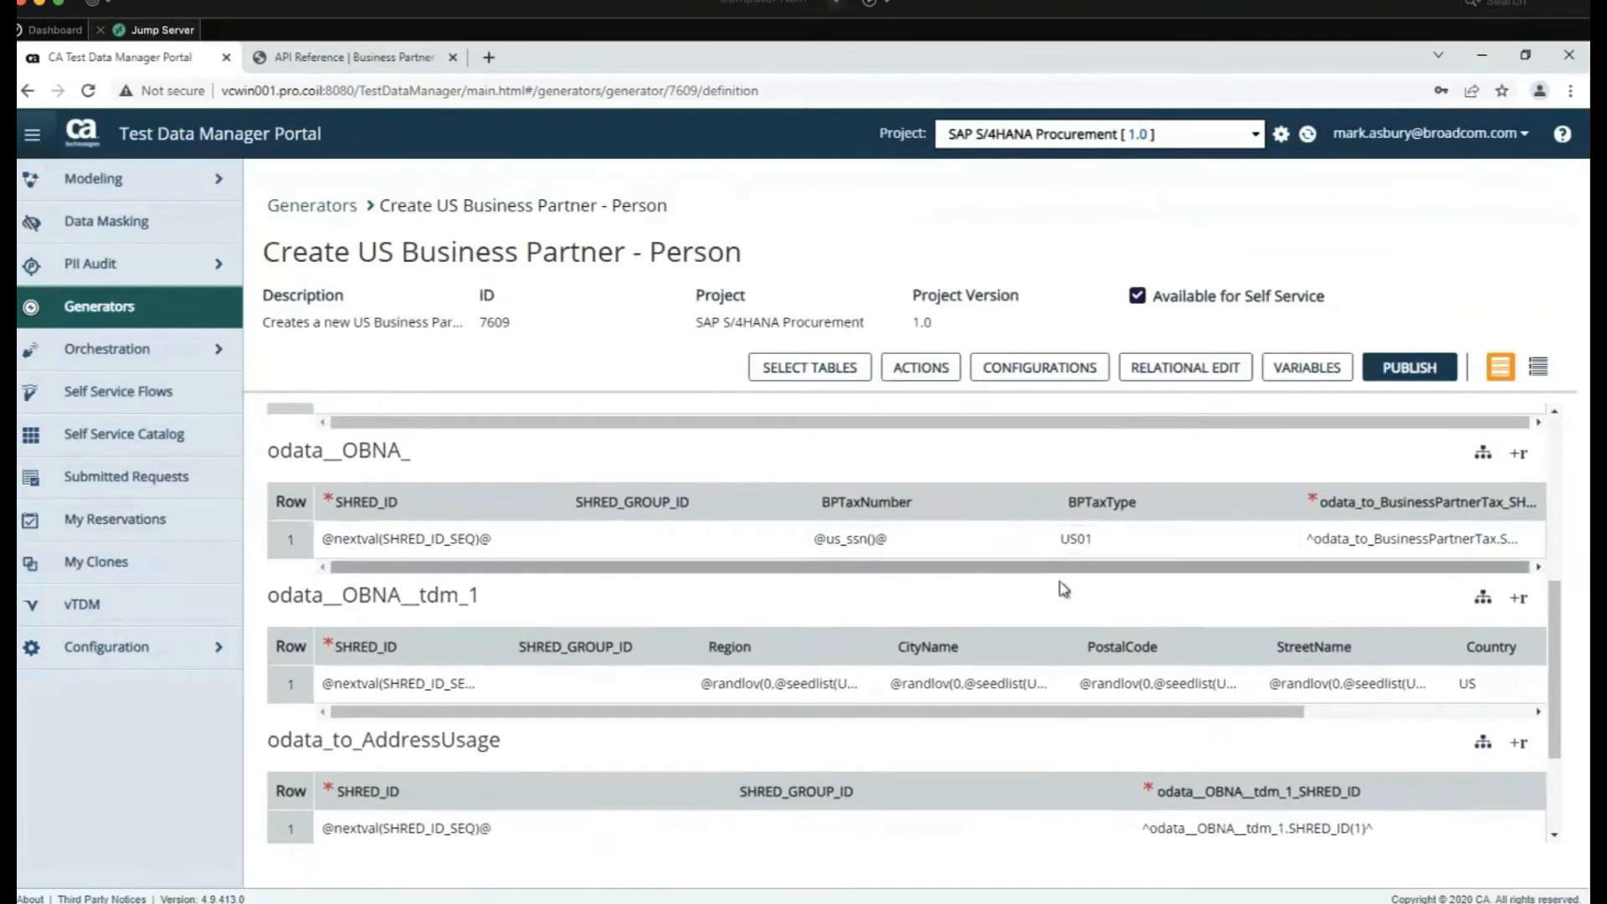
scroll(1045, 595, up, 1)
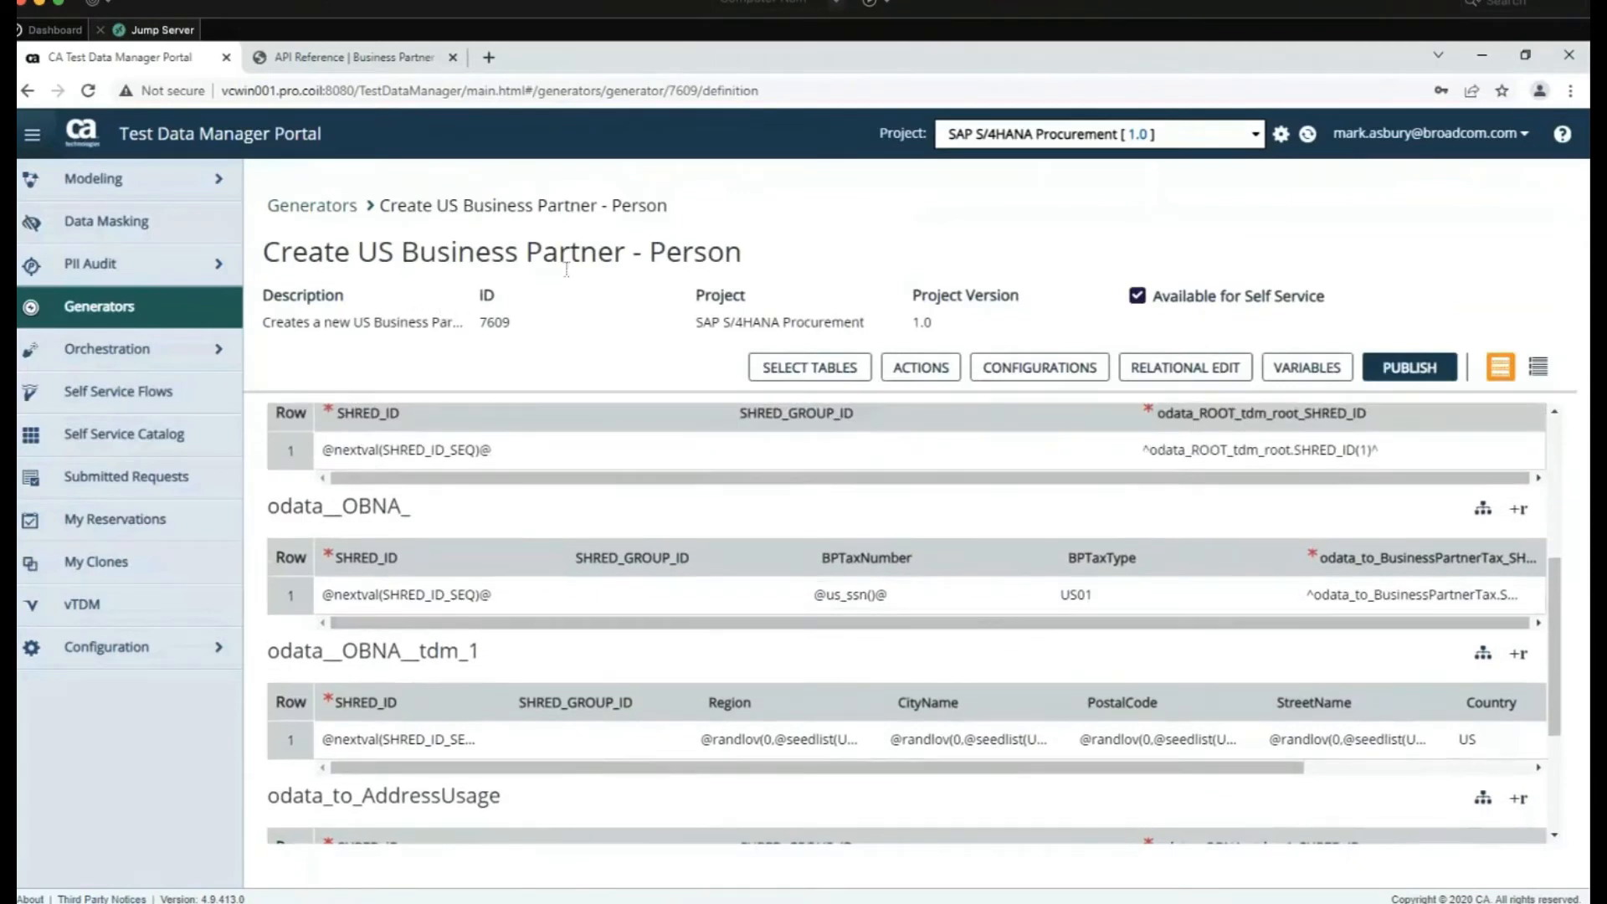
scroll(656, 530, down, 3)
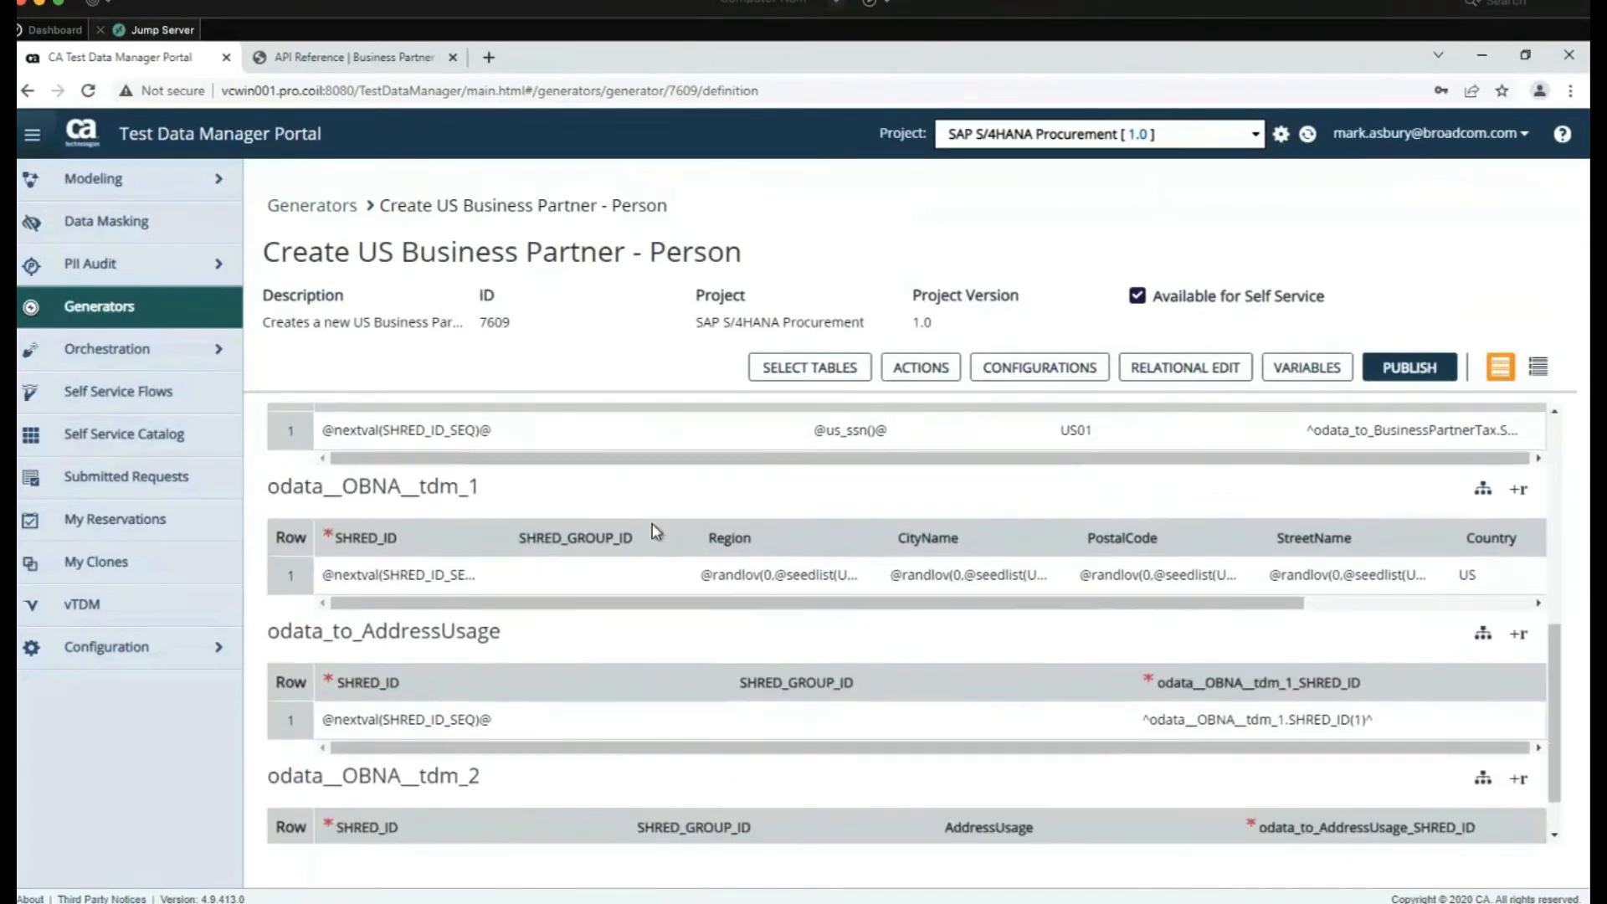
scroll(655, 531, down, 1)
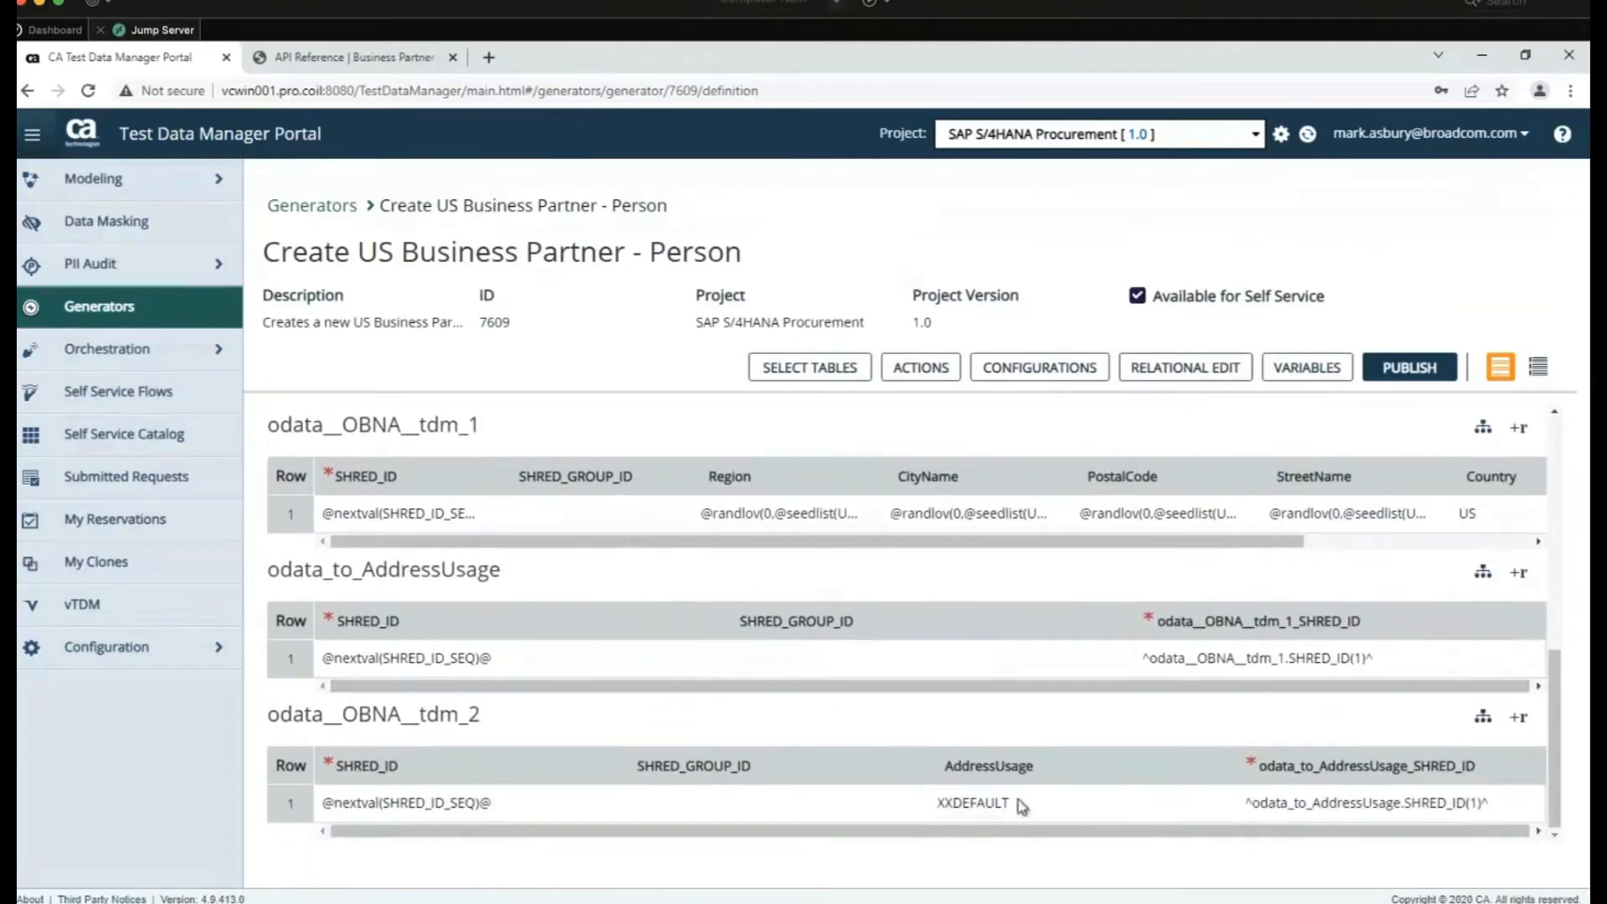
scroll(1005, 675, up, 5)
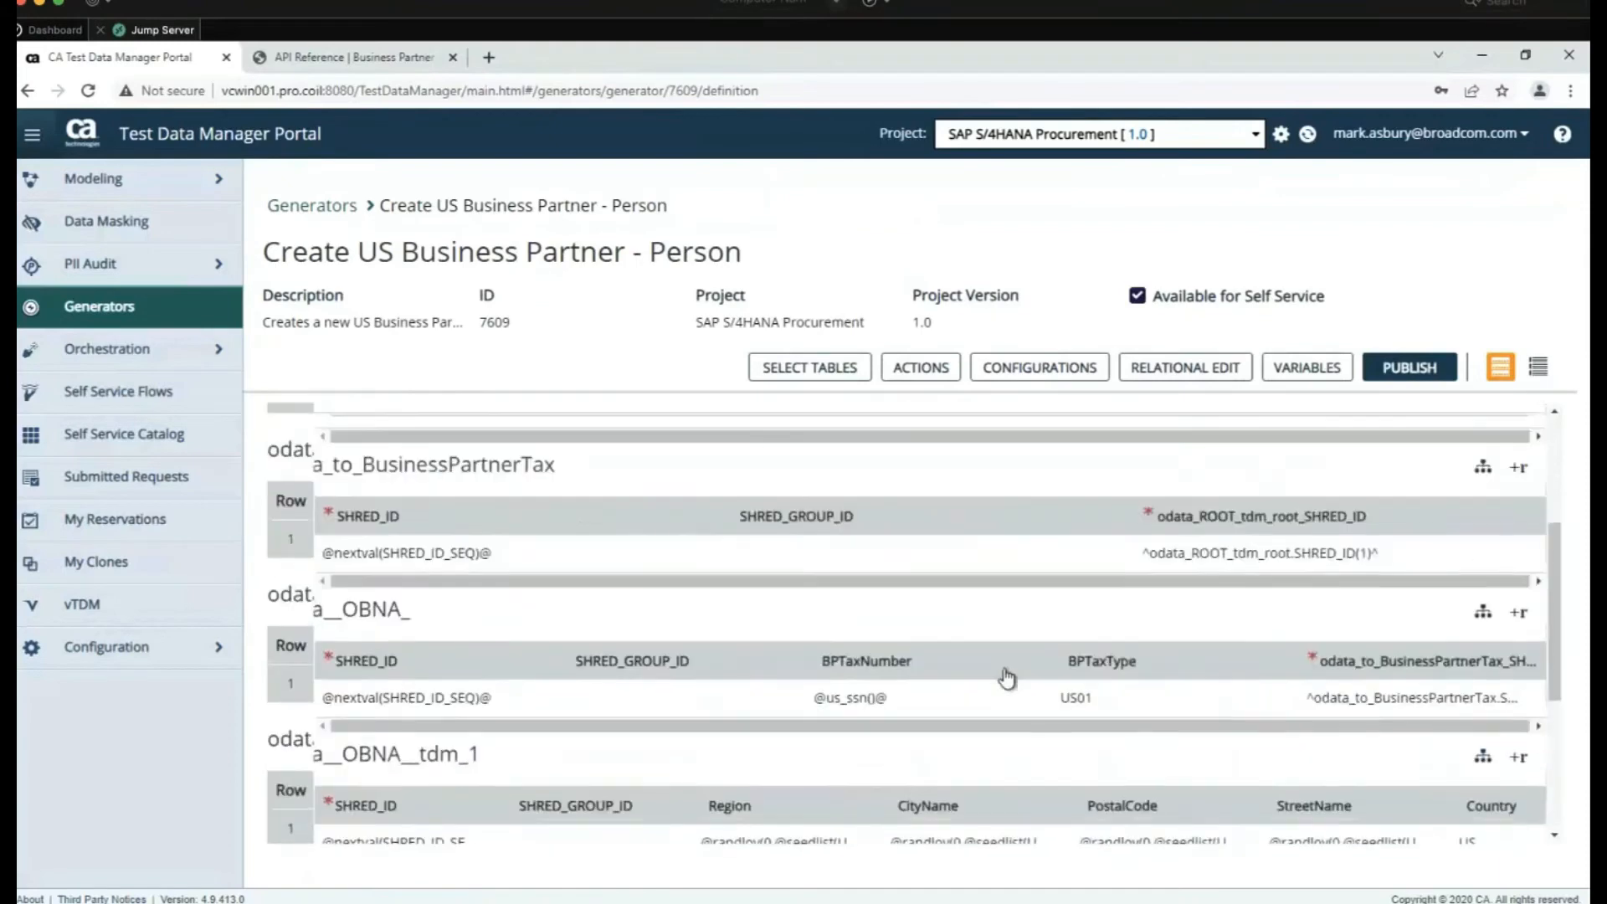
scroll(1006, 678, up, 2)
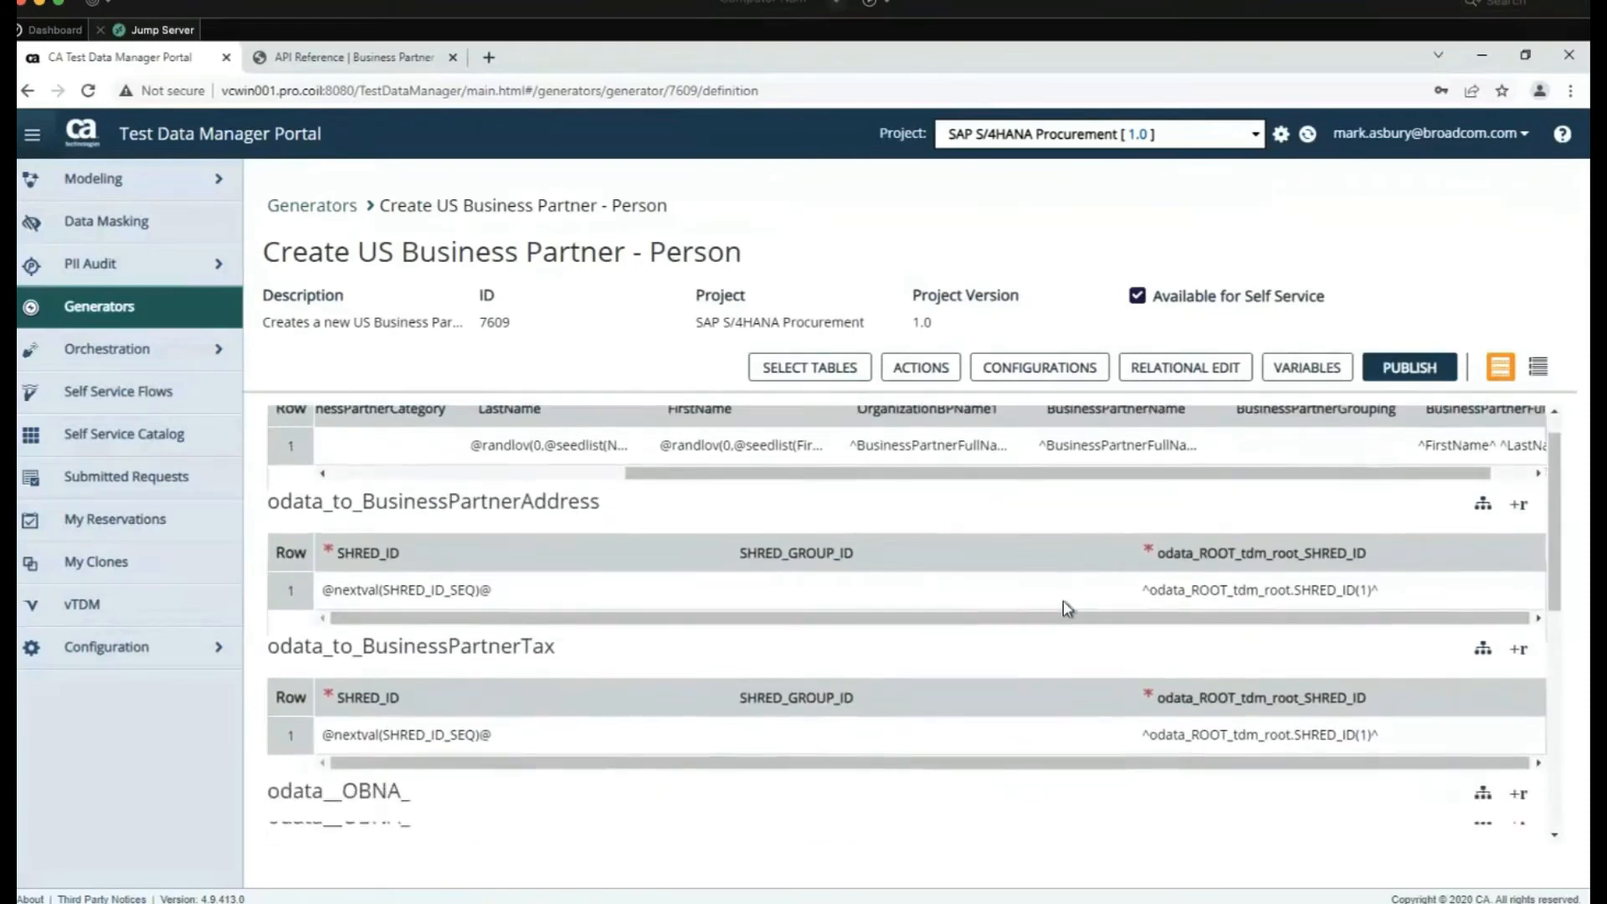
scroll(1063, 600, down, 3)
scroll(1056, 707, down, 2)
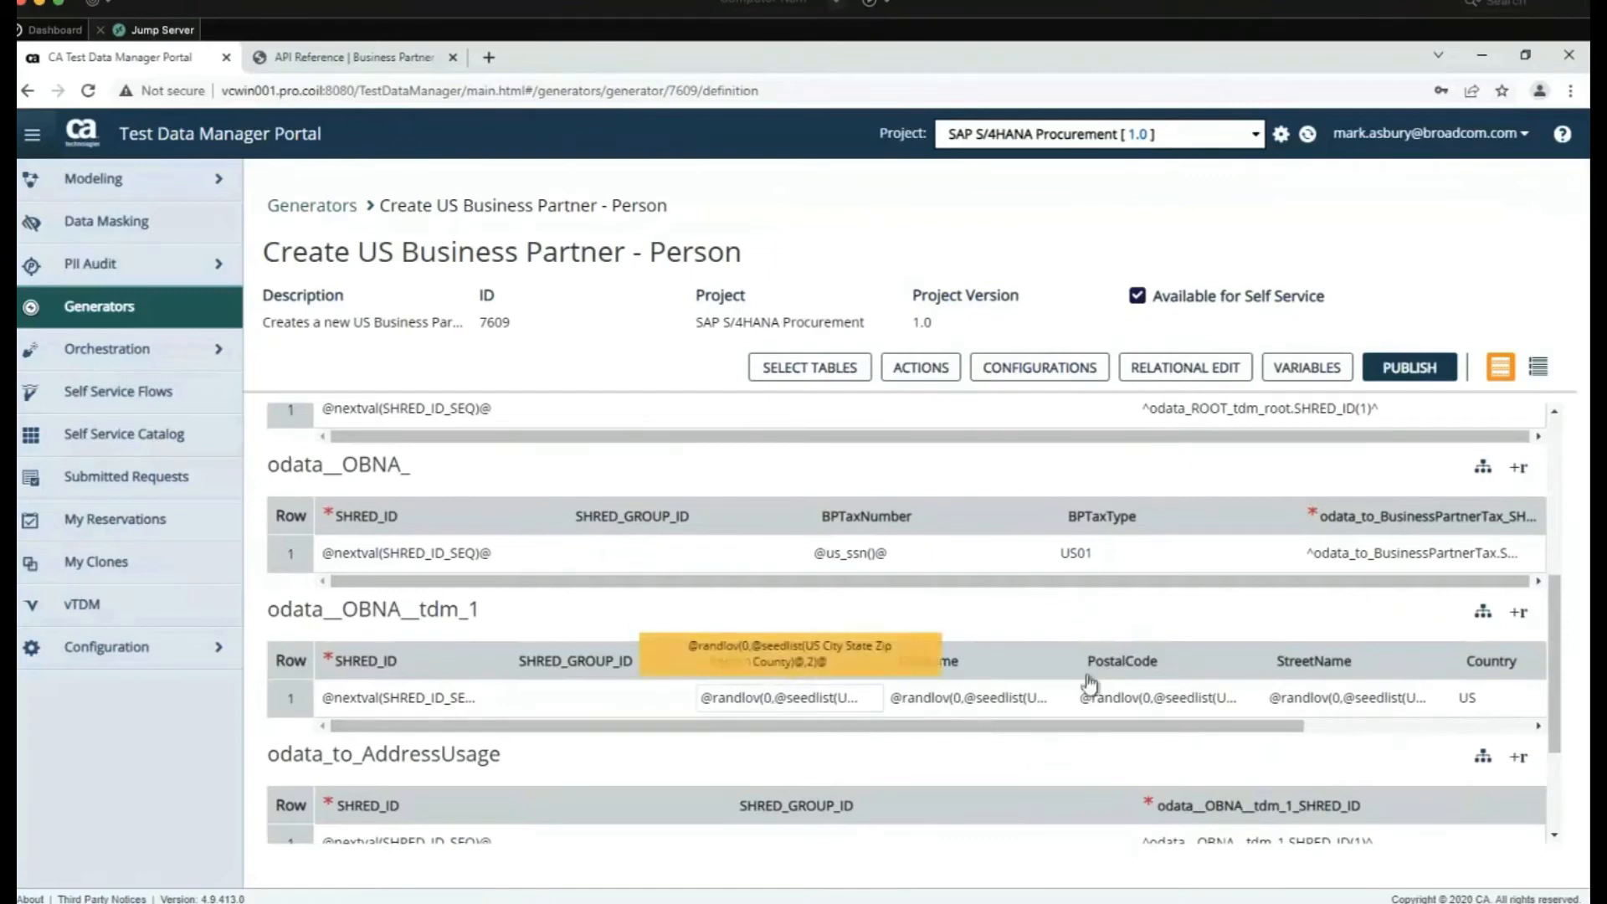
drag(1113, 725, 940, 736)
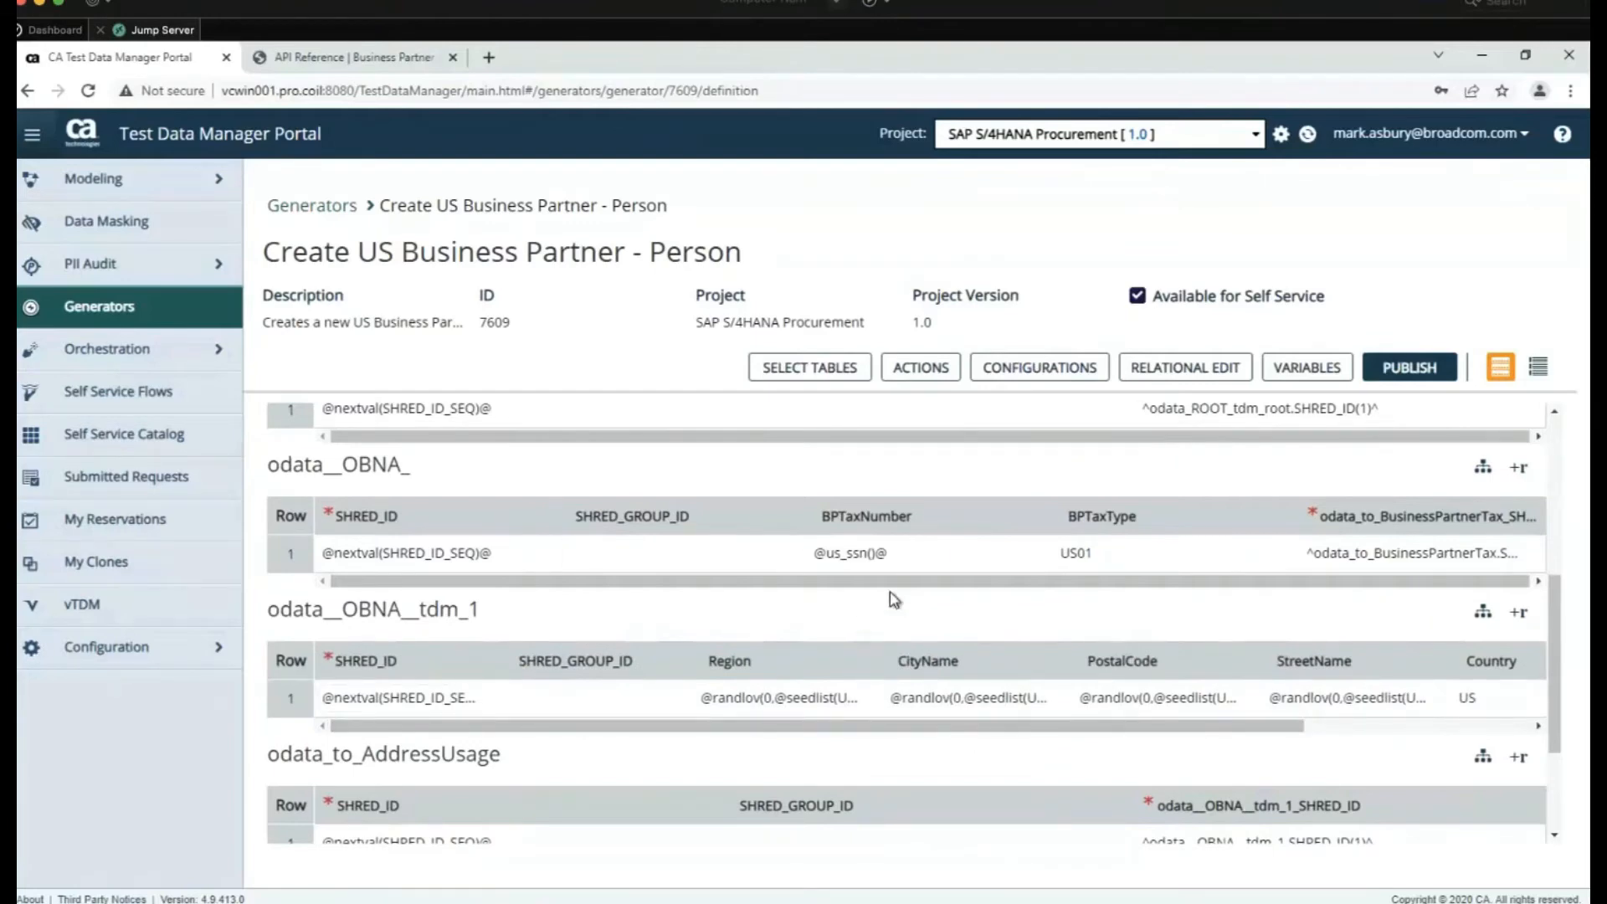
Review the QAS Environment publish configuration, then return to the Create US Business Partner - Person generator
click(1014, 381)
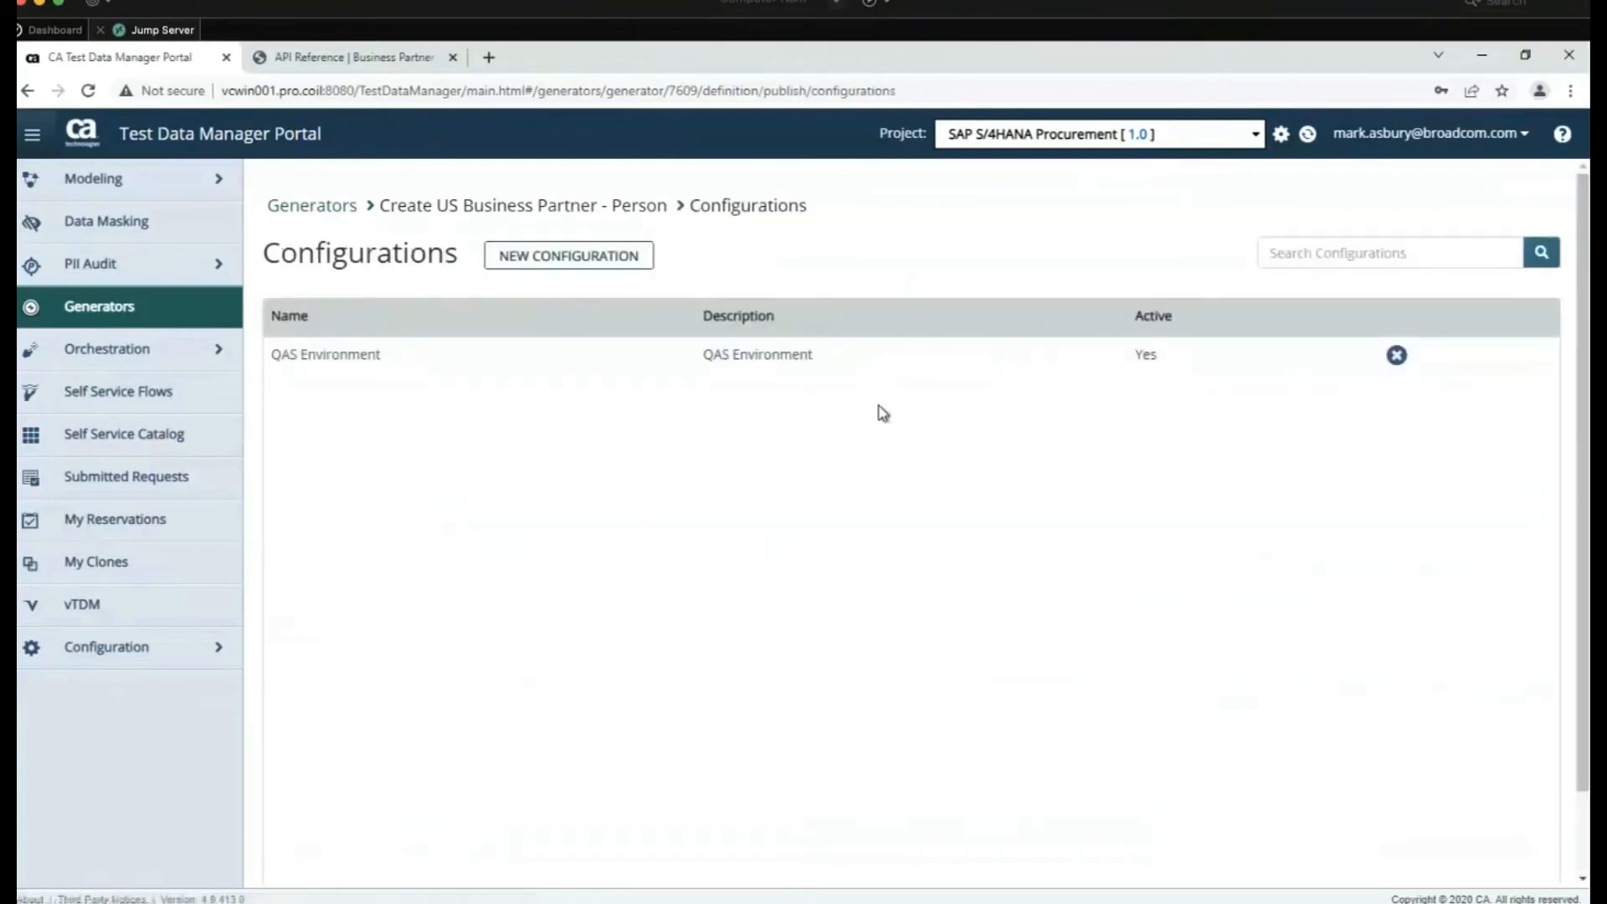
click(542, 356)
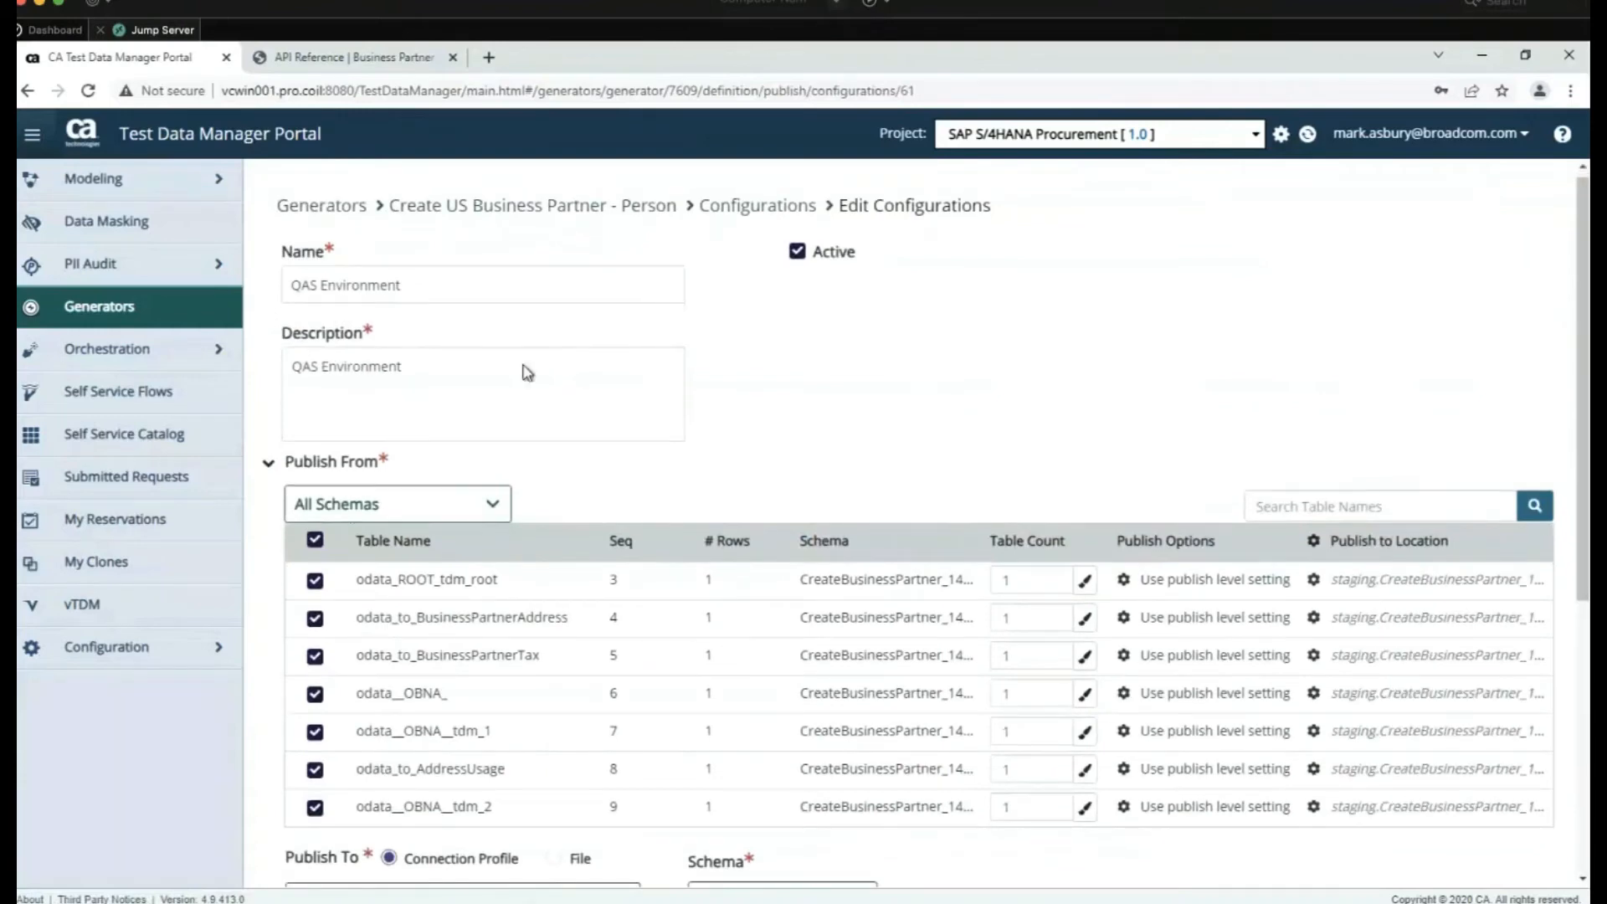
scroll(1111, 387, down, 3)
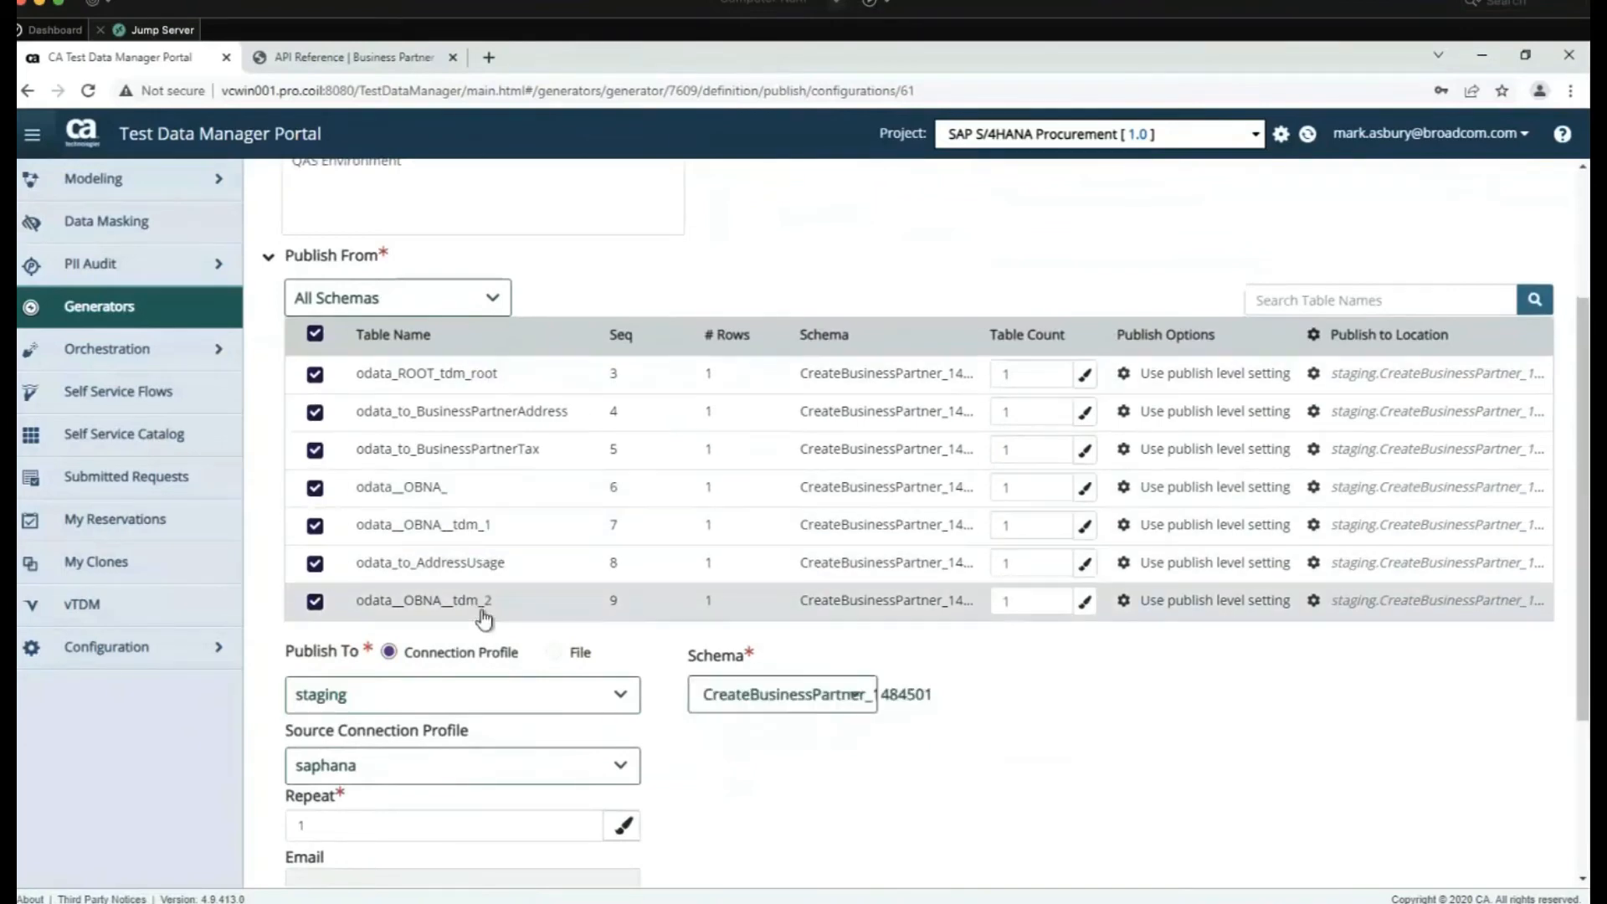
scroll(921, 724, down, 3)
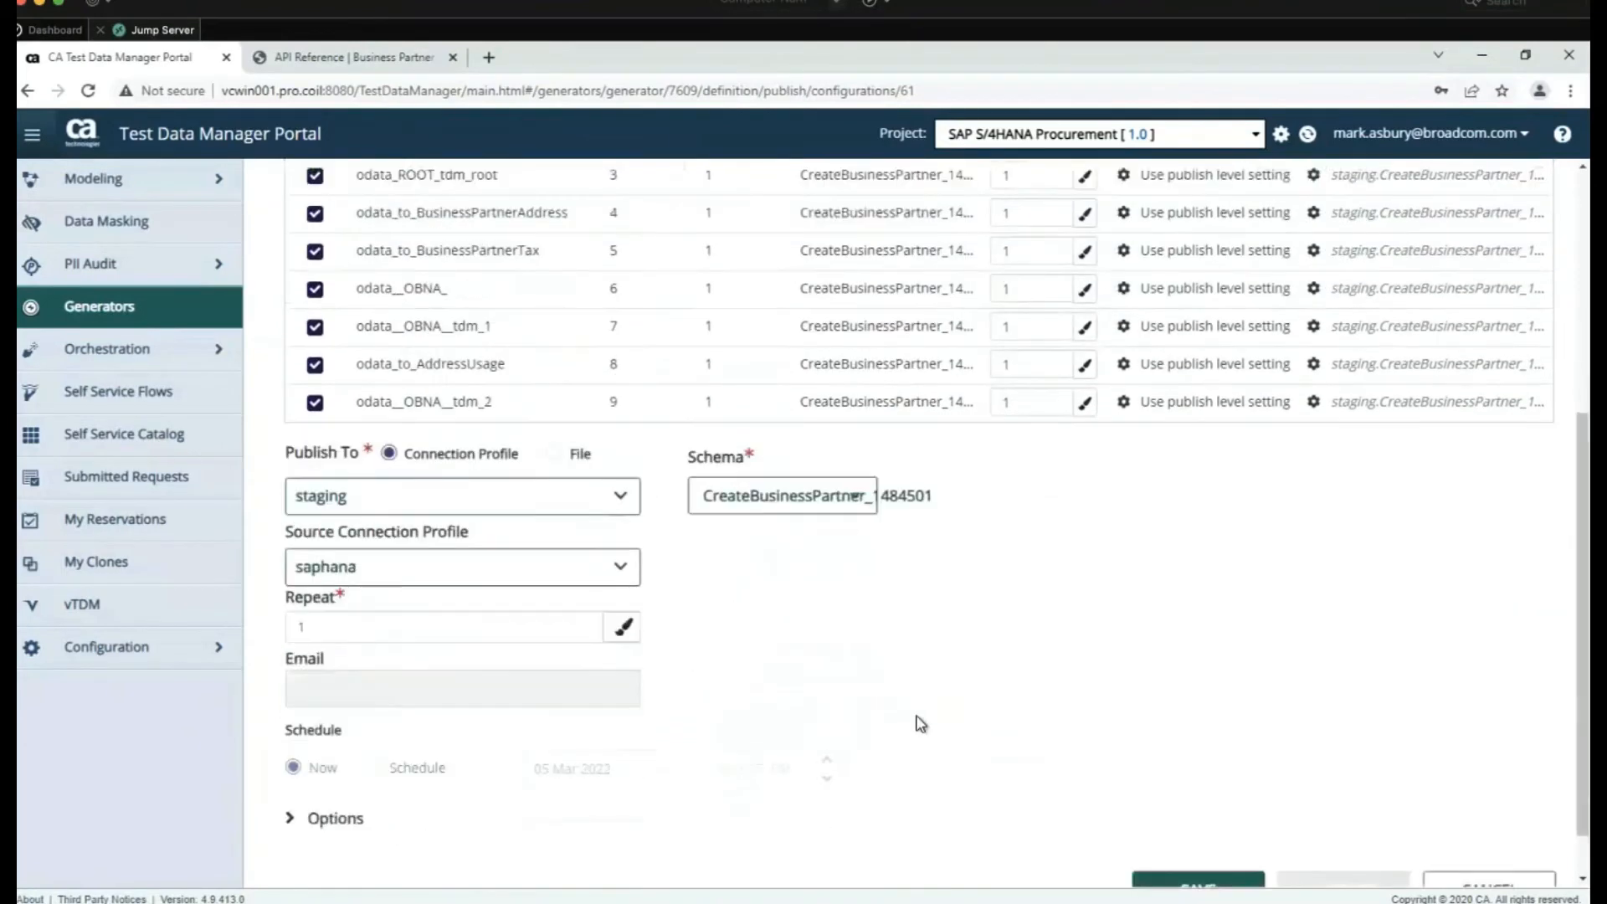
scroll(920, 724, up, 5)
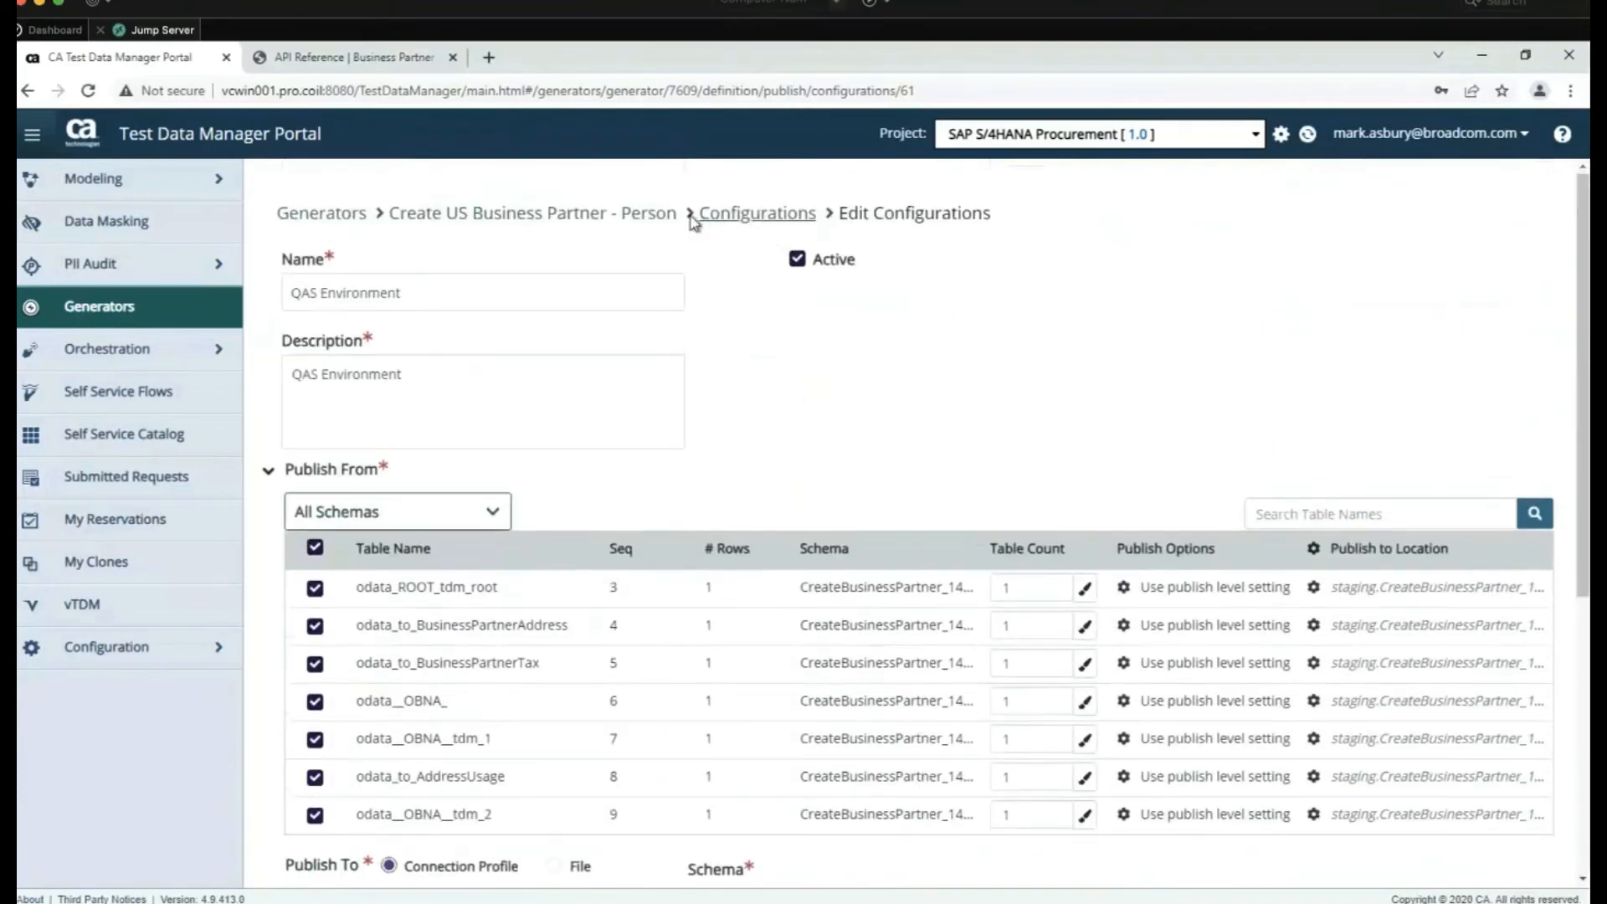
click(669, 216)
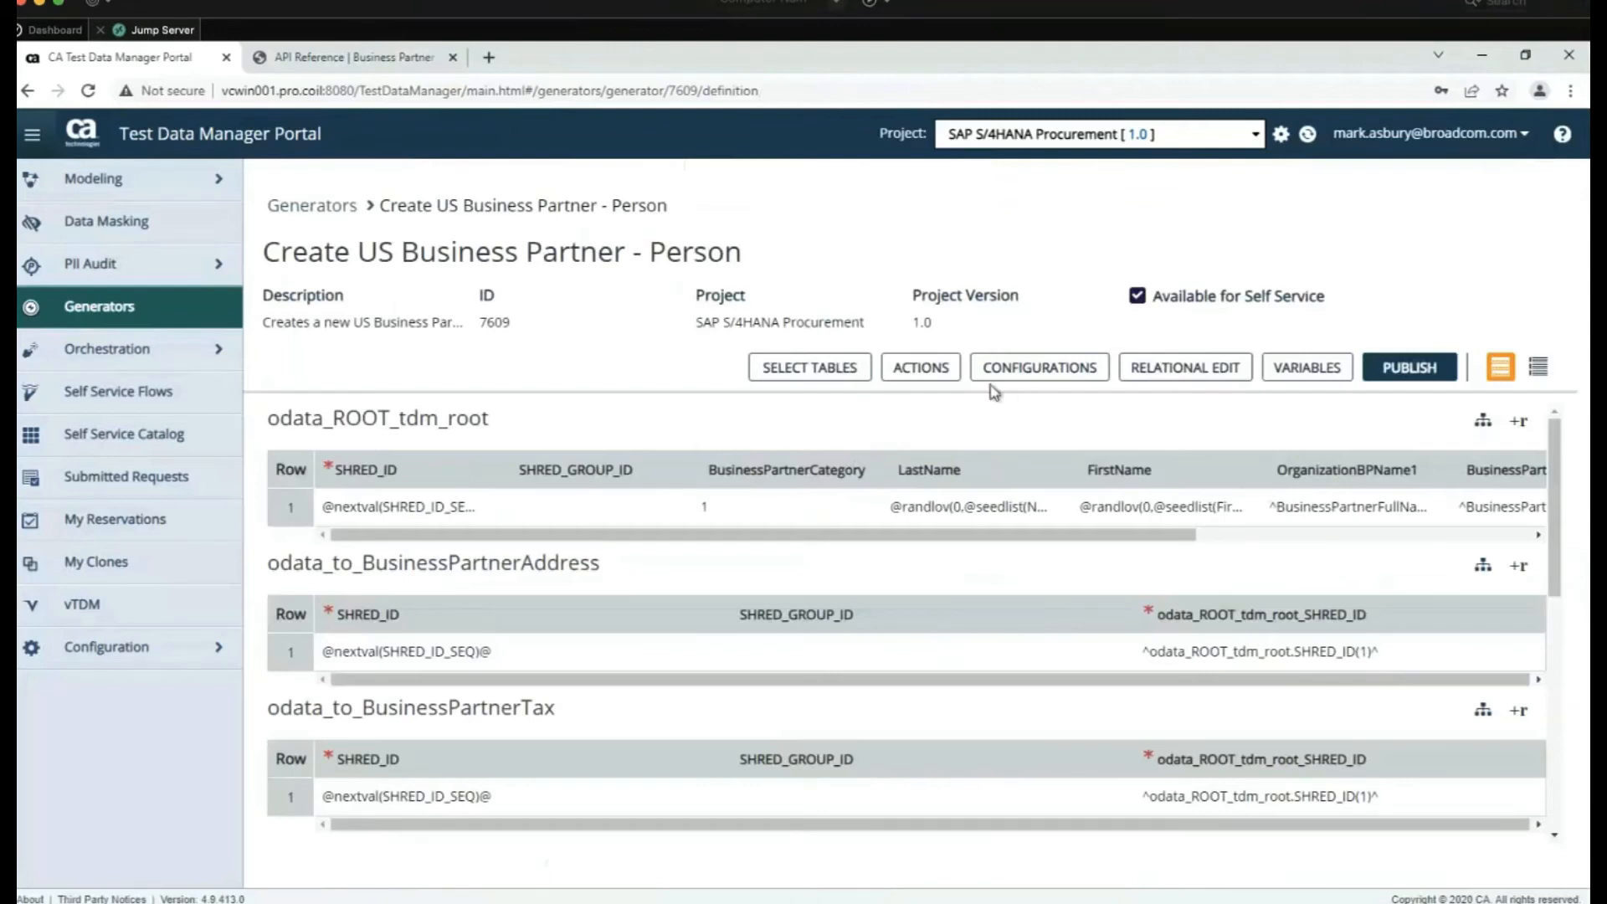
Review the generator's pre- and post-publish actions, then open Orchestration Workflows listing ApiPublishBusinessPartner
click(921, 369)
click(922, 379)
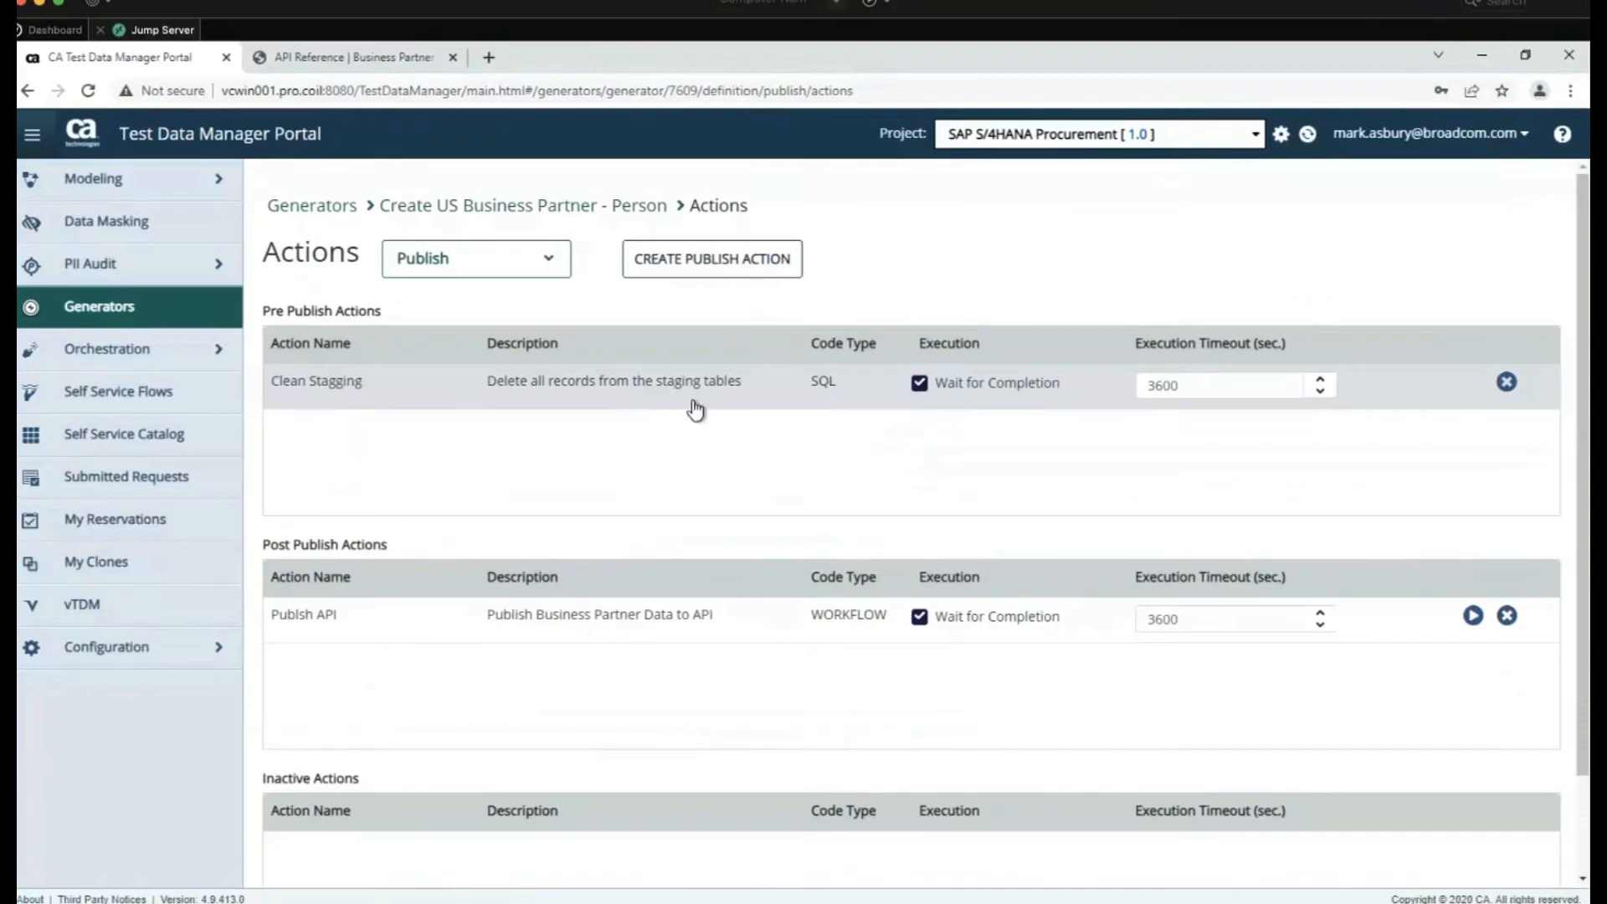
scroll(691, 468, down, 2)
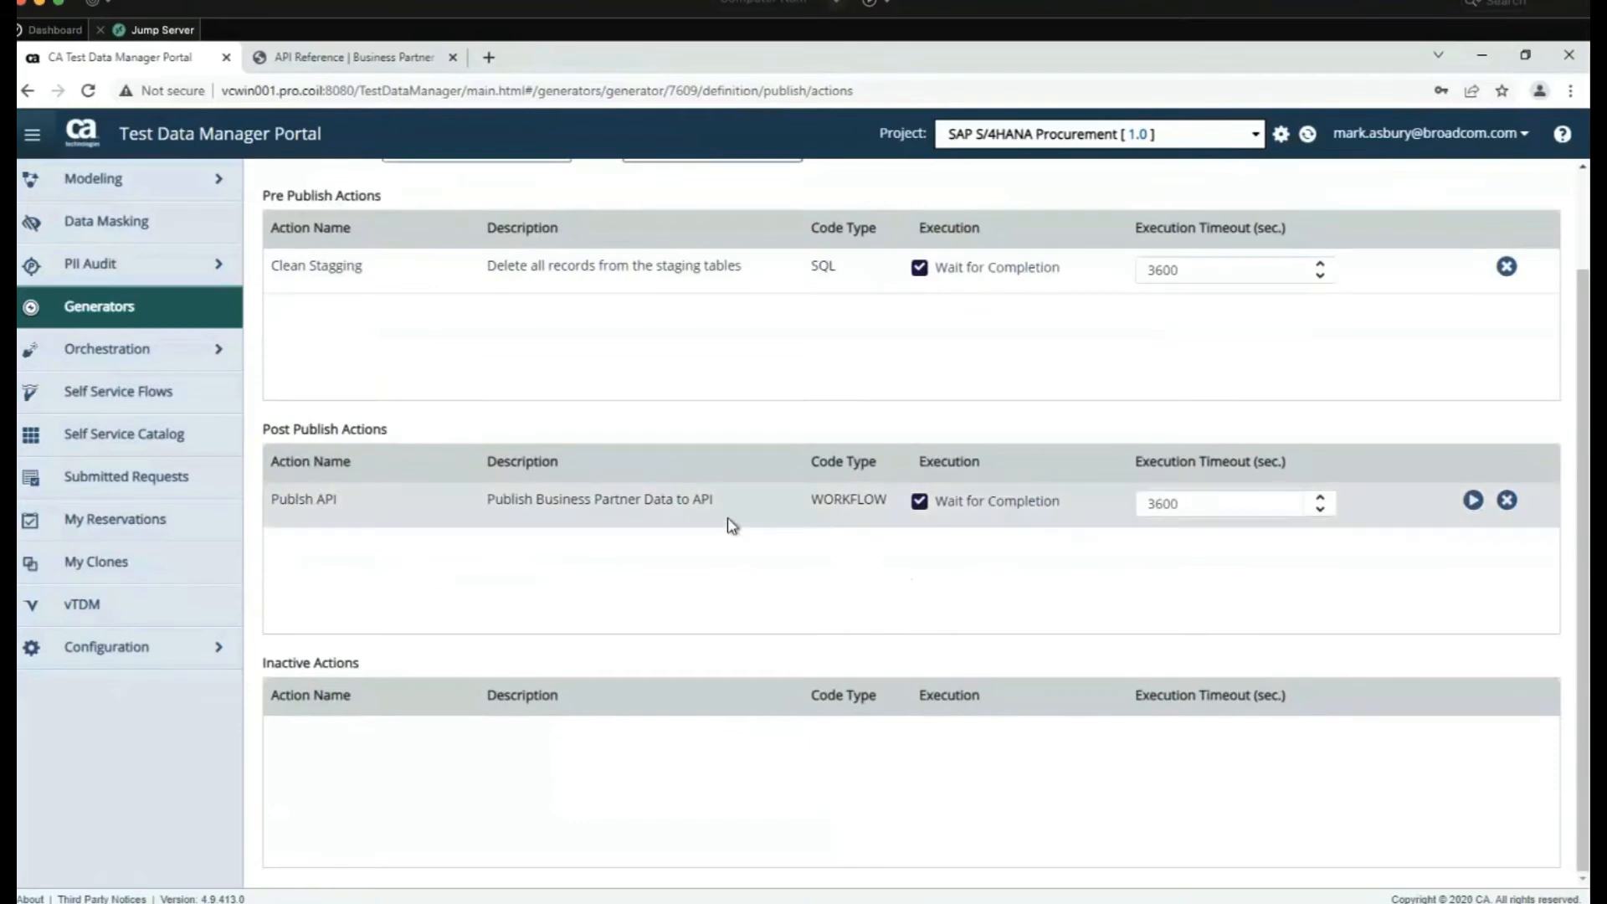
click(105, 358)
click(126, 392)
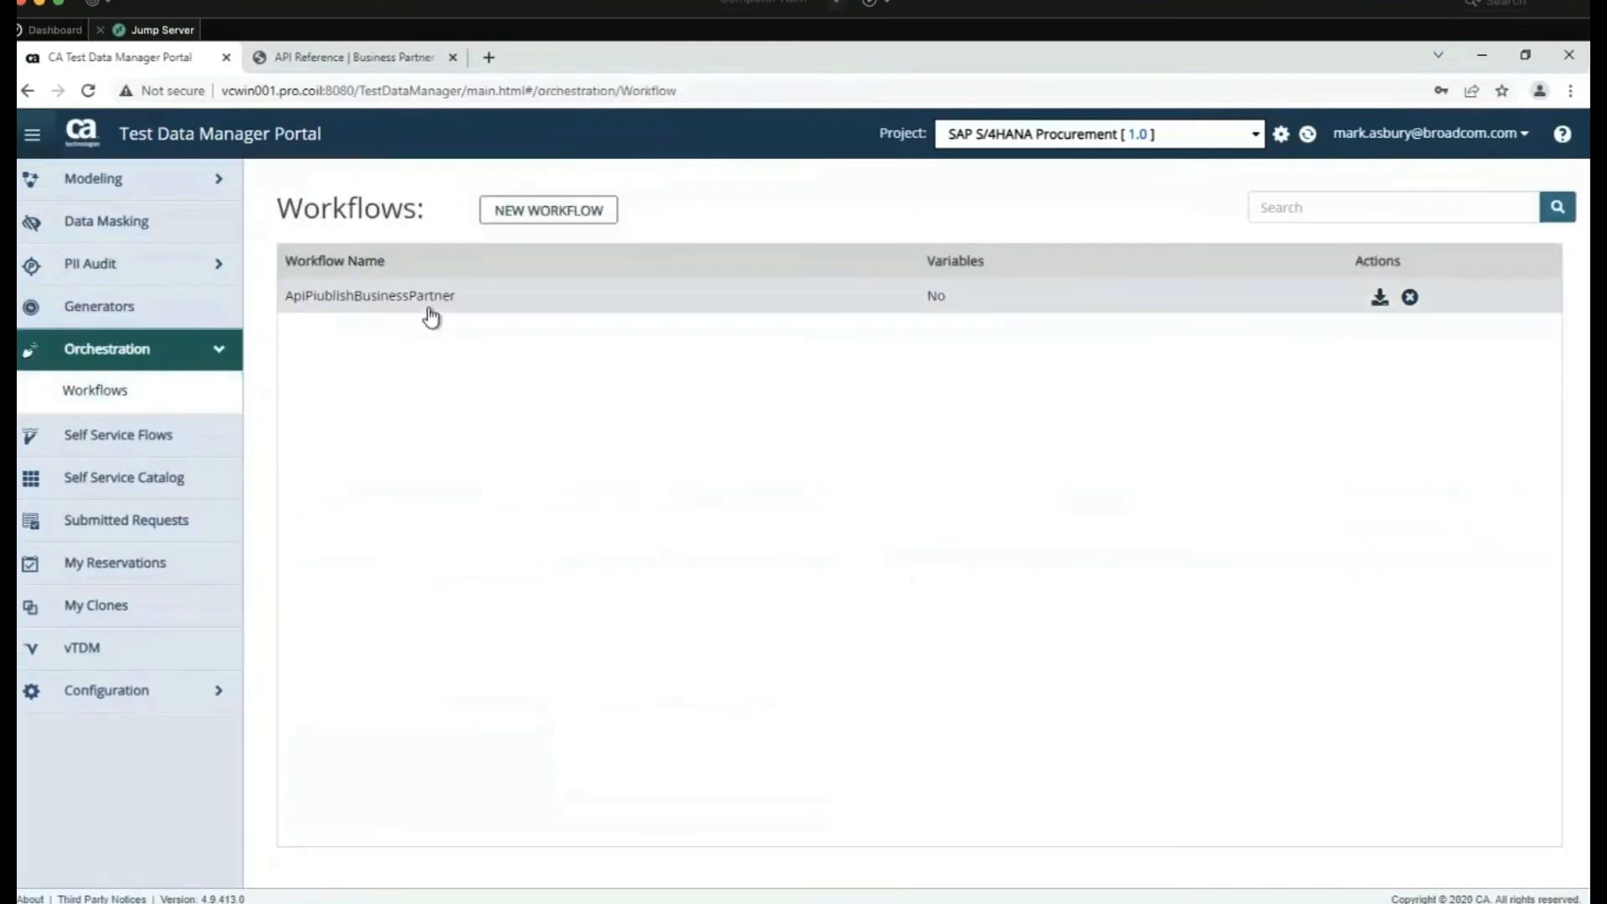
Begin a new workflow, then switch to the vcwin001 remote desktop showing the PublishBusinessPartner-v1.0 flowchart
click(565, 215)
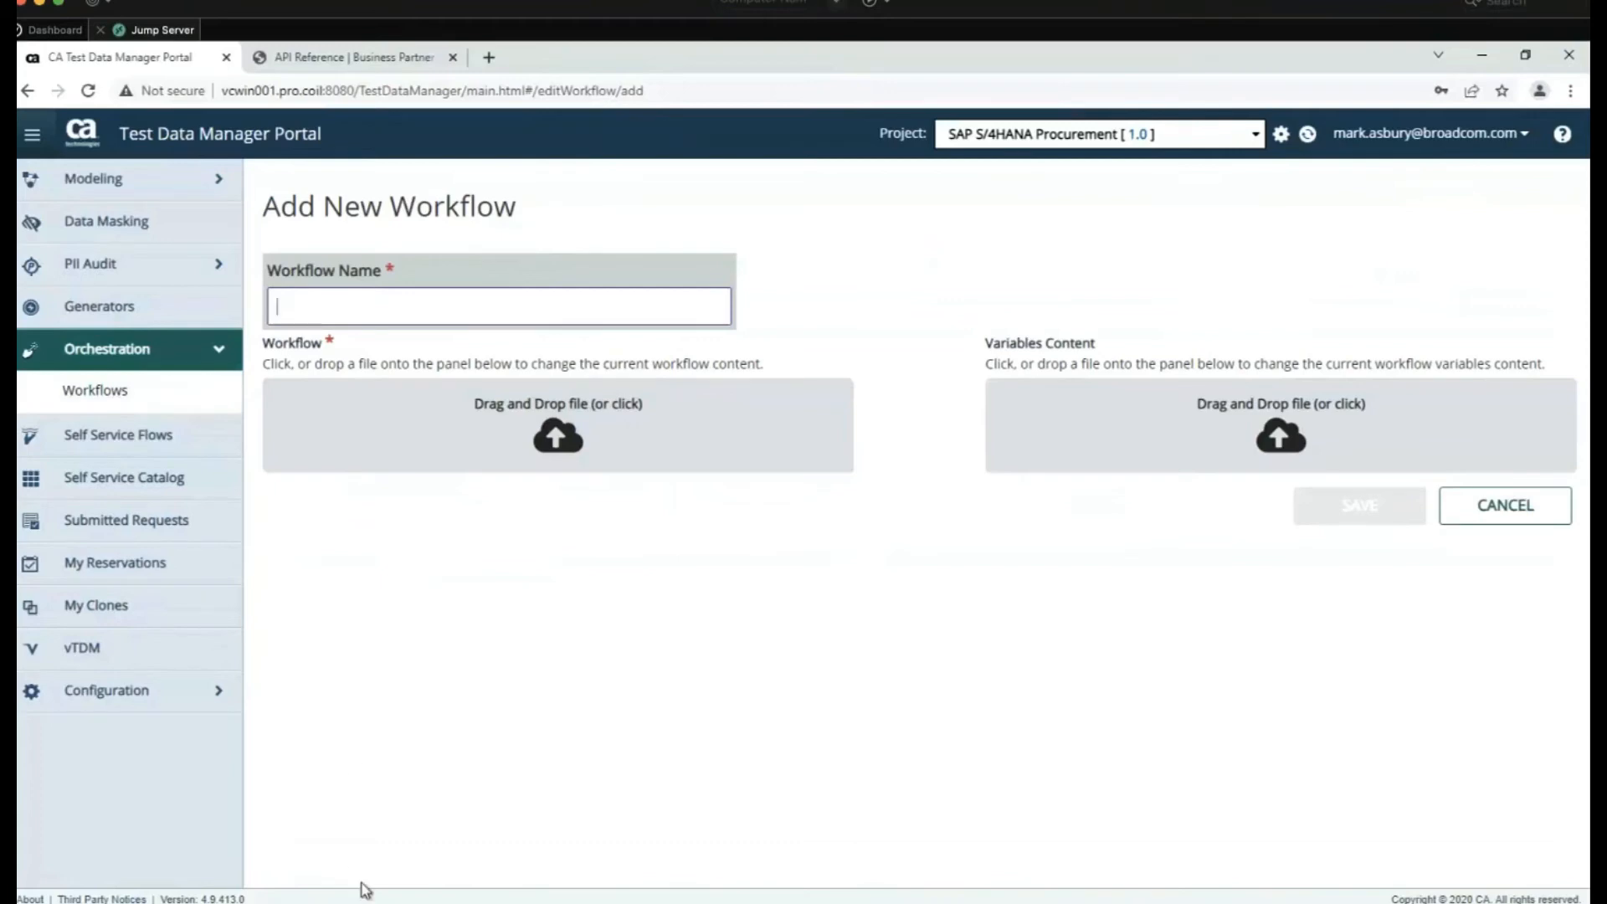
click(342, 902)
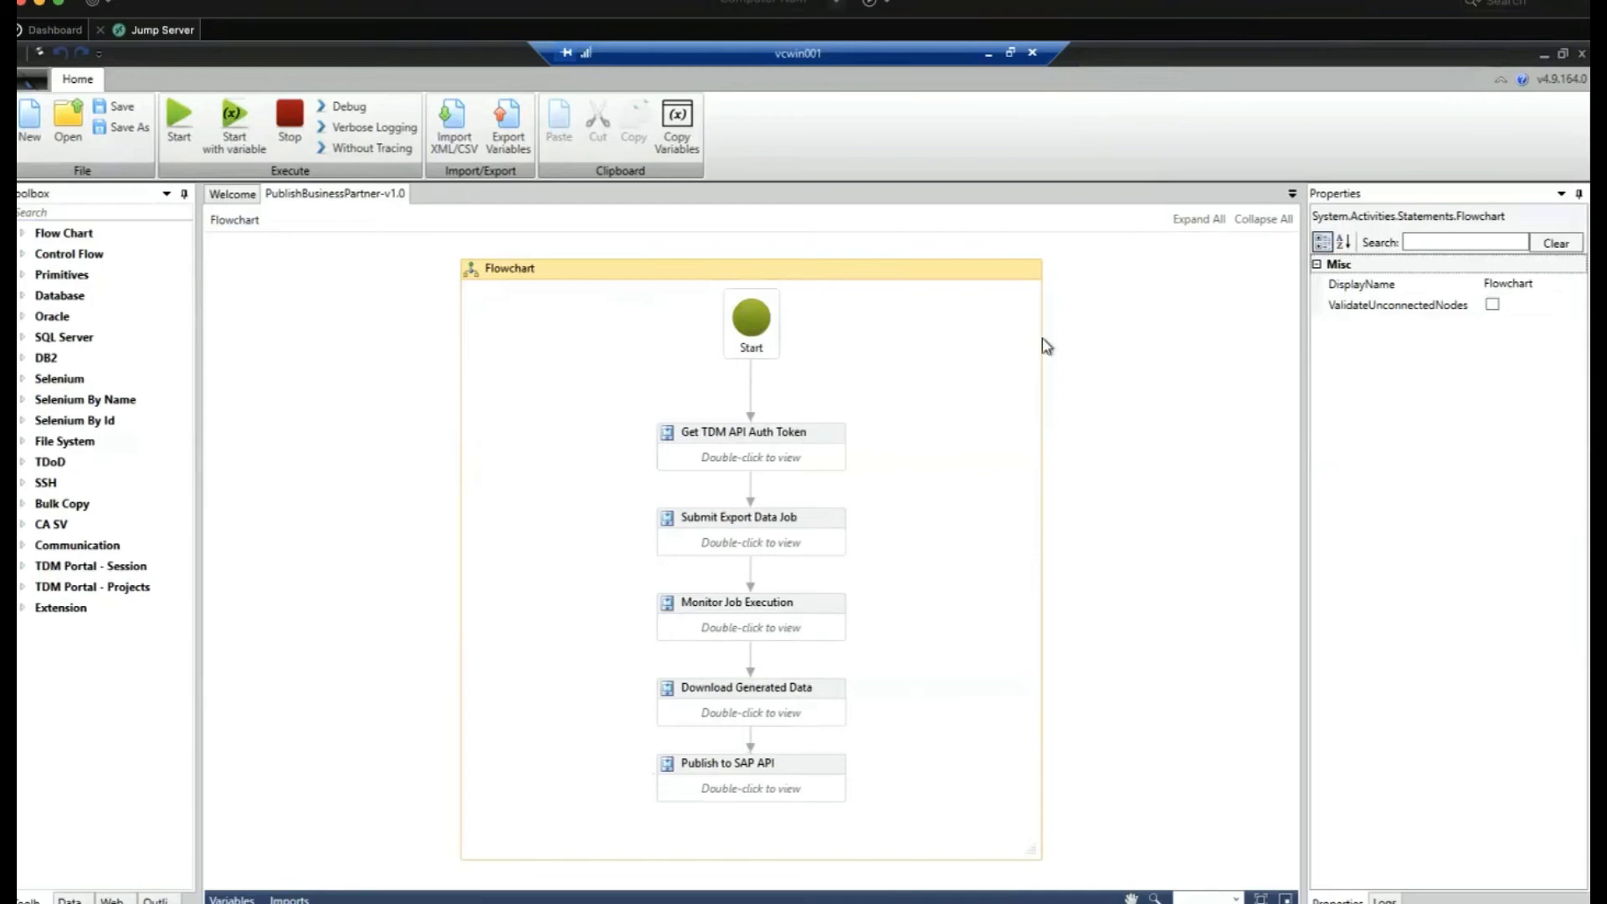
Leave the remote desktop and start a request for Create US Business Partners ODATA API in the Self Service Catalog
click(989, 53)
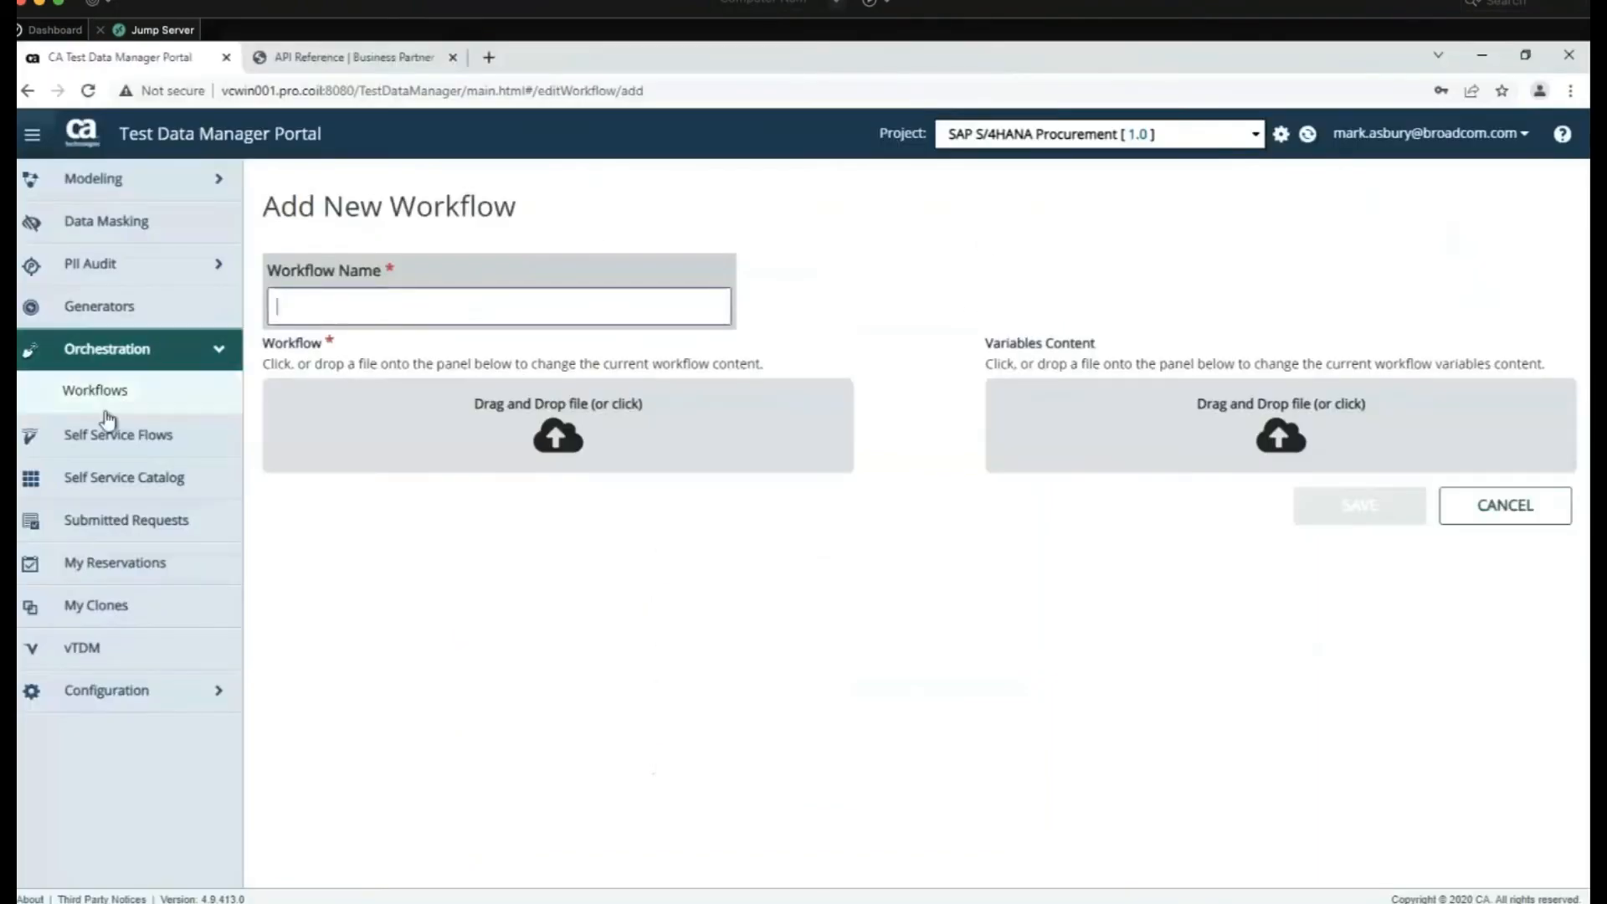
click(117, 477)
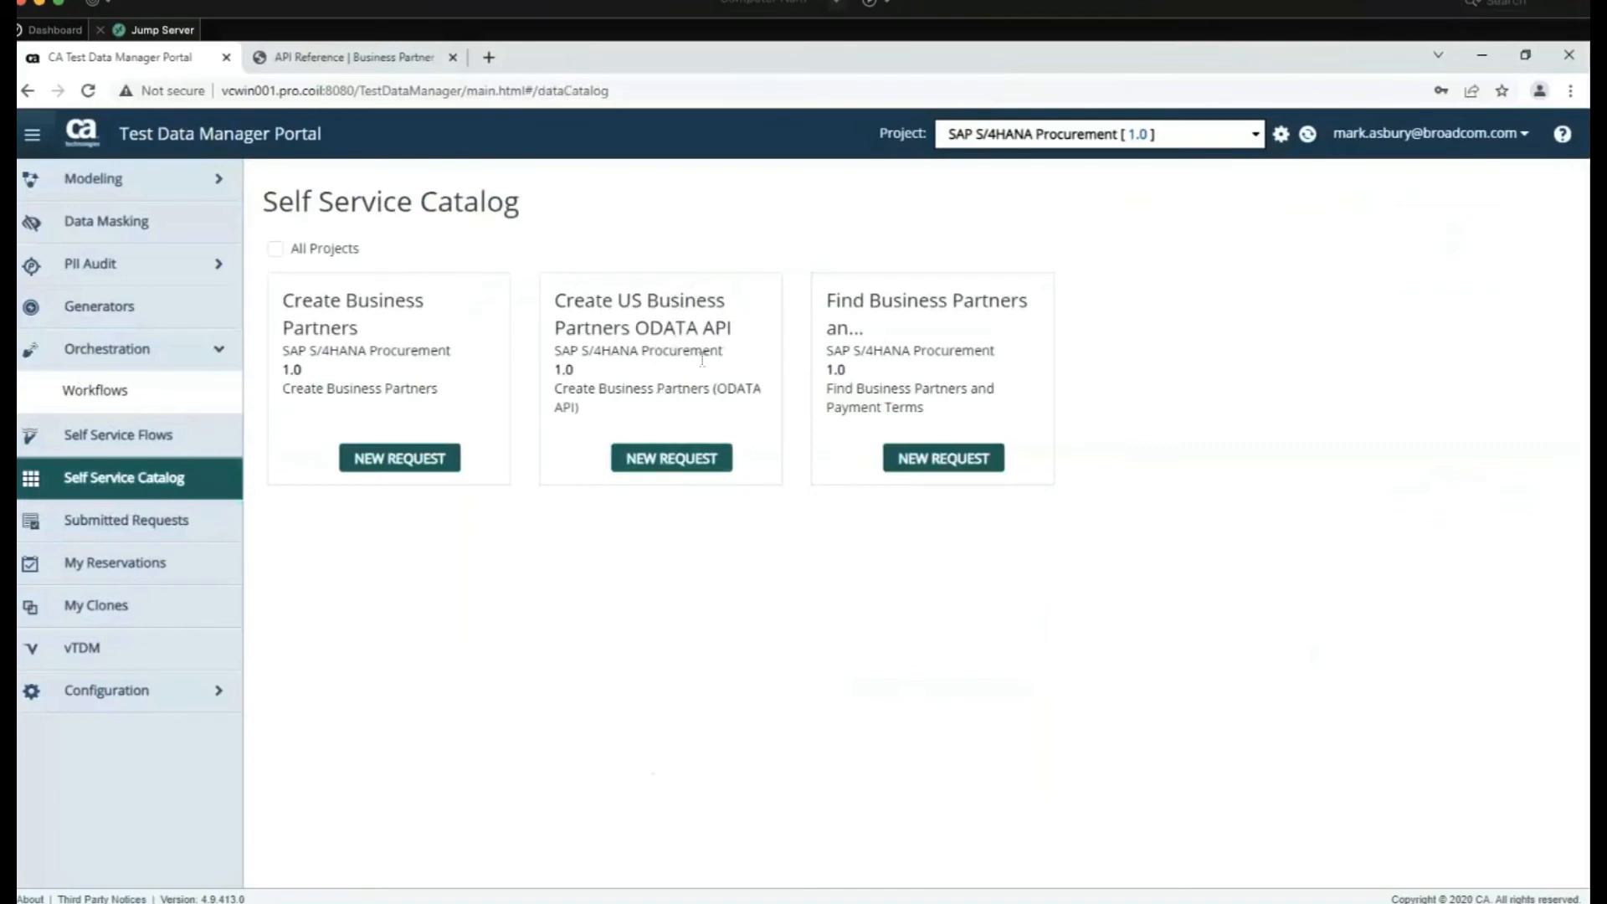
click(667, 462)
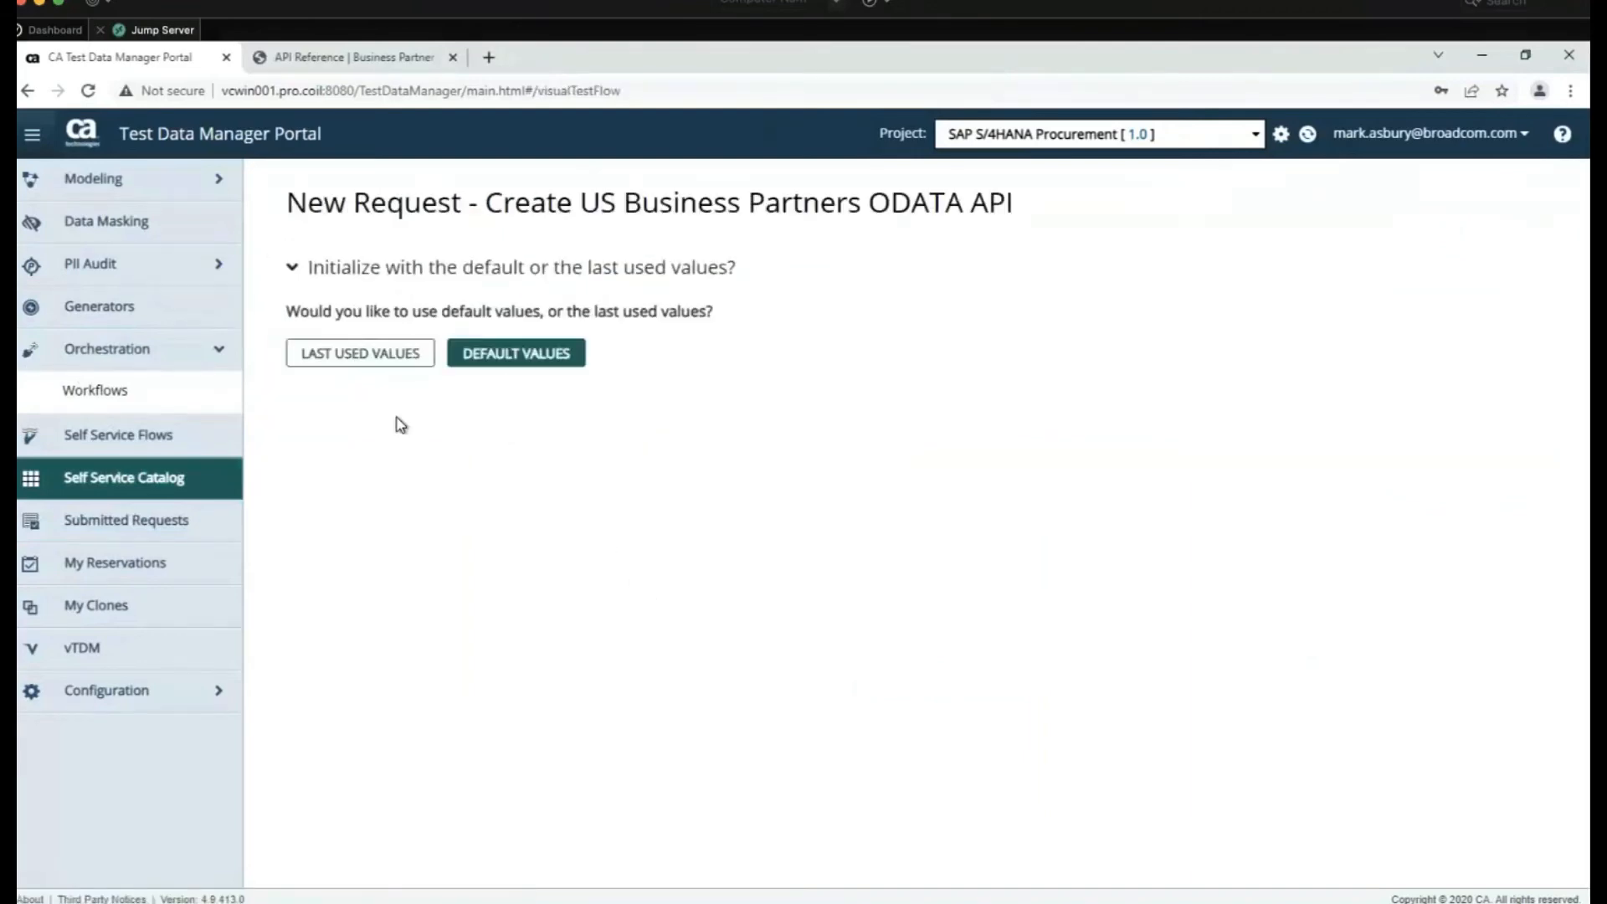
Load the last used values and choose ORGANIZATION with the QAS Environment configuration
click(389, 370)
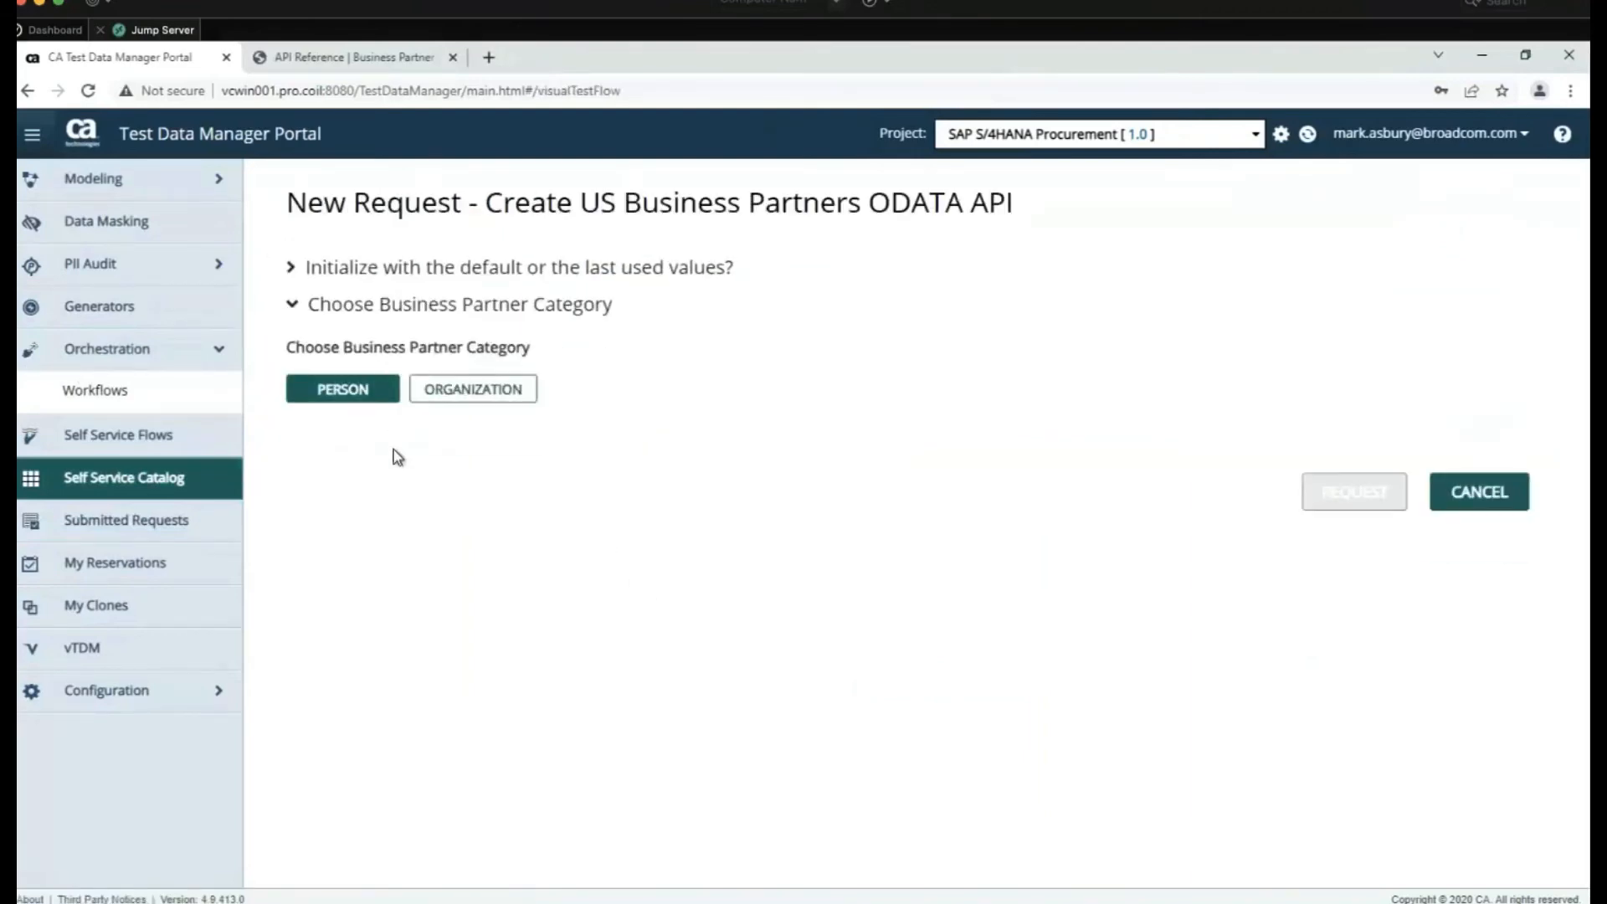
click(339, 401)
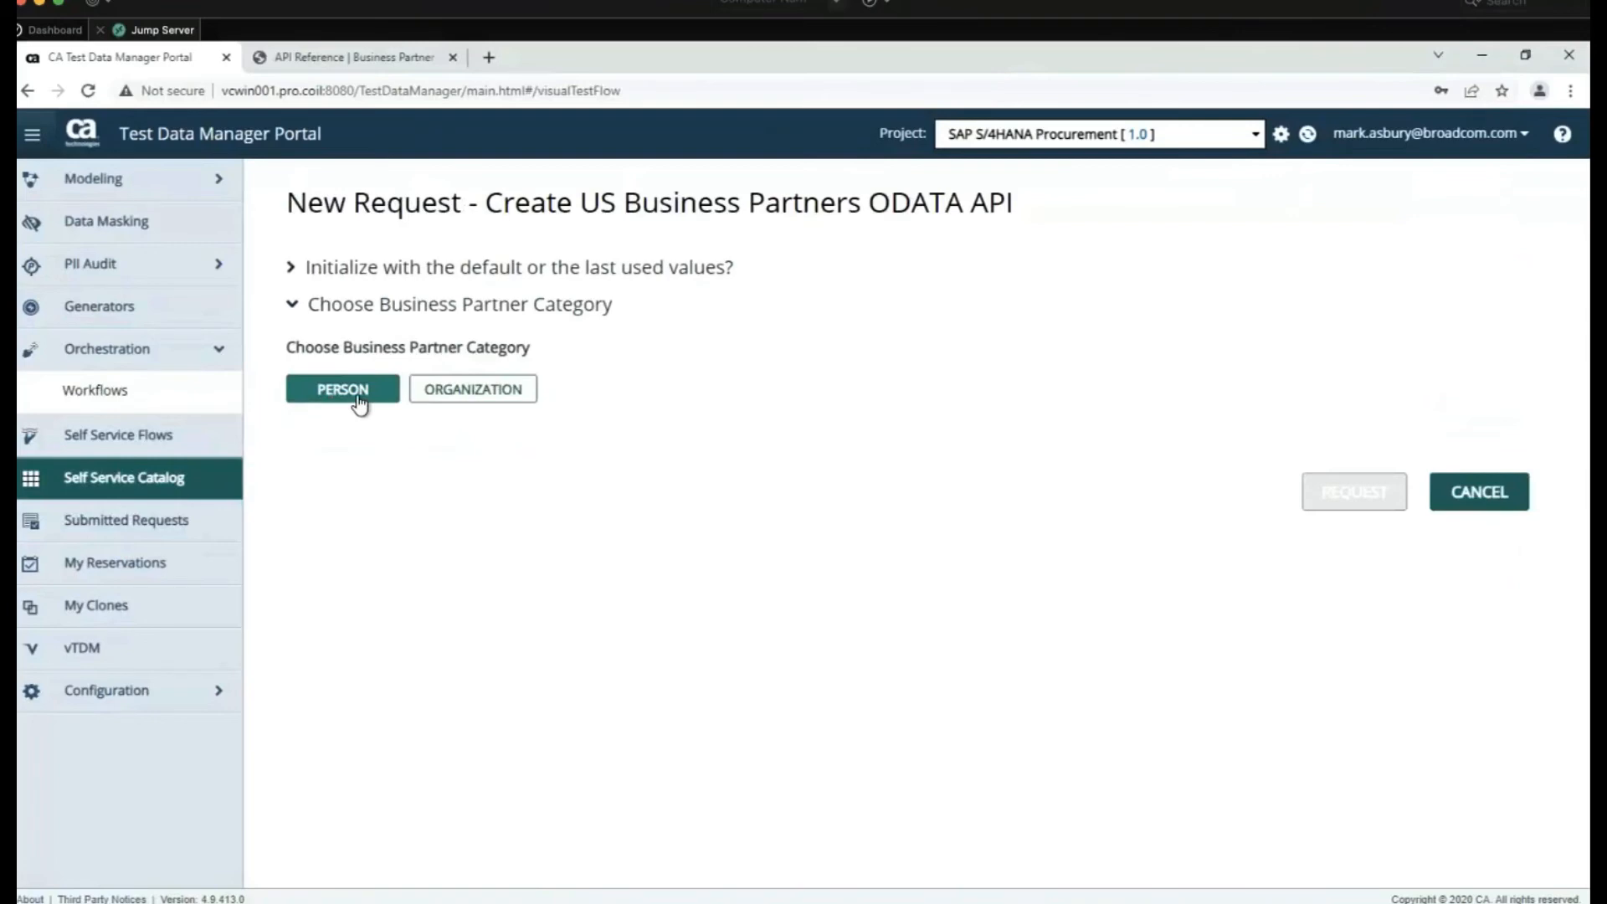
click(502, 405)
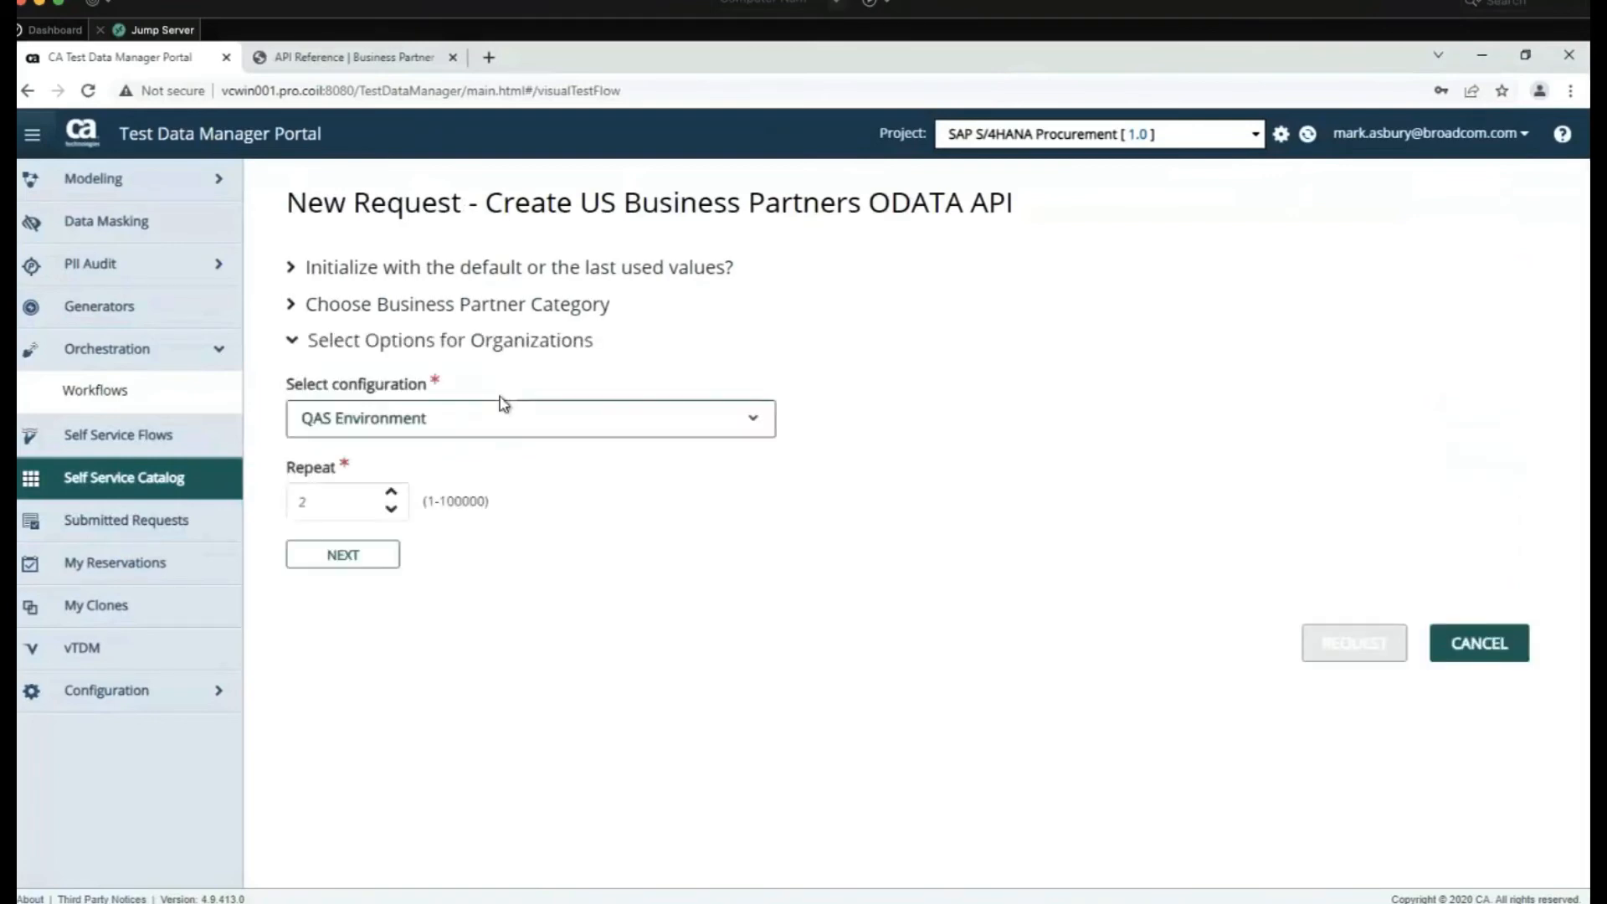
click(511, 426)
click(513, 426)
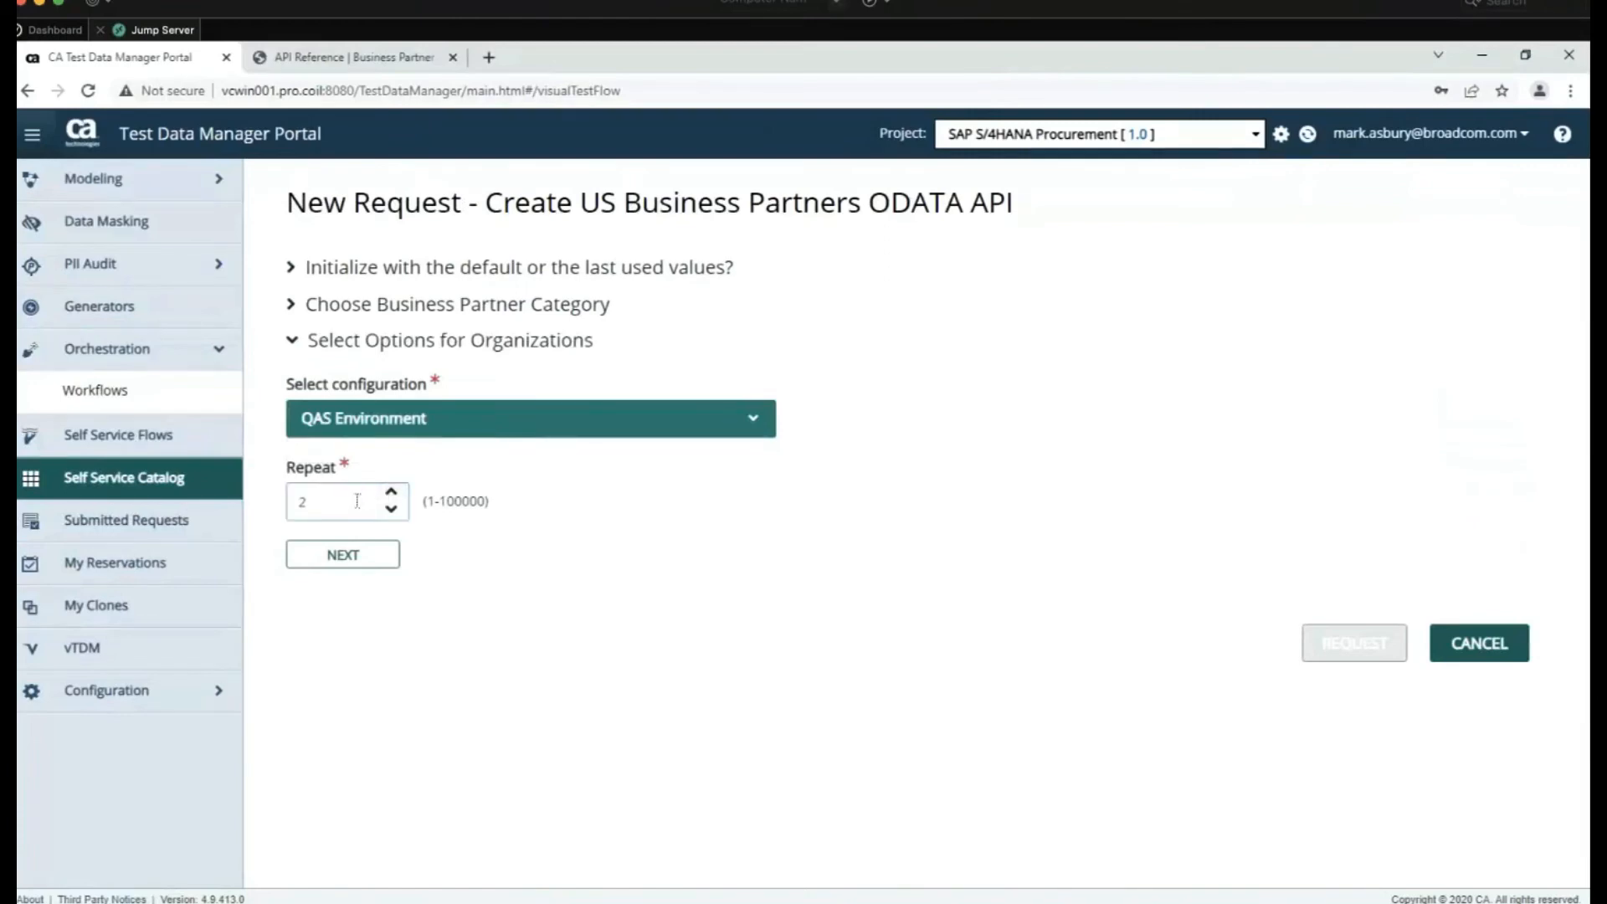
Keep Repeat at 2, within the 100000 limit, and submit the request as 1181
drag(335, 499, 272, 503)
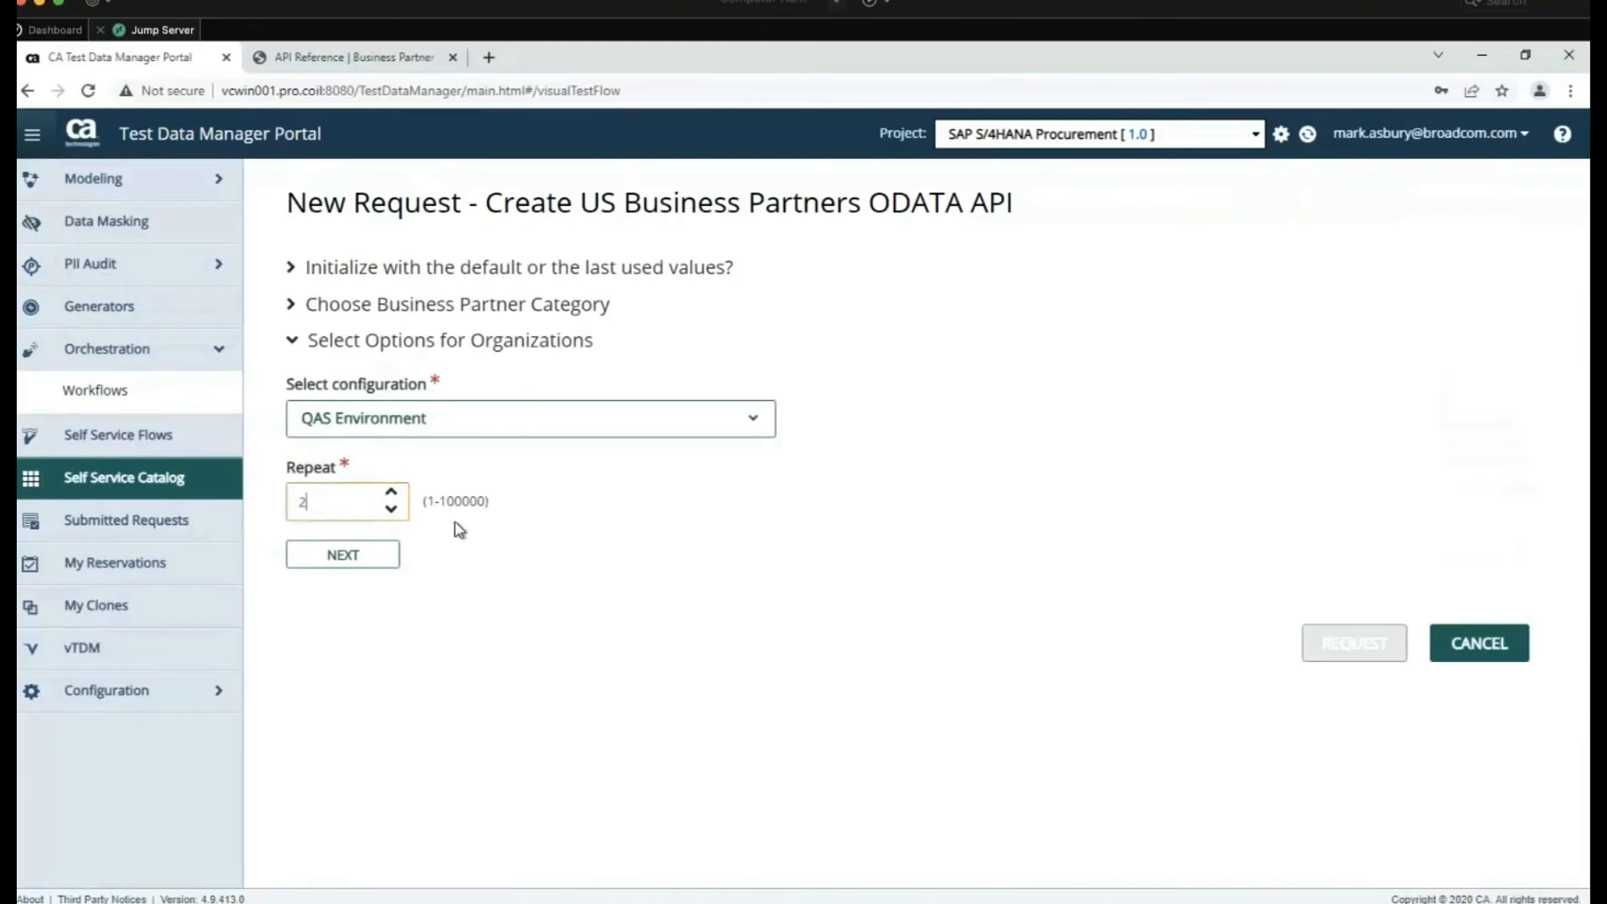
drag(439, 503, 493, 512)
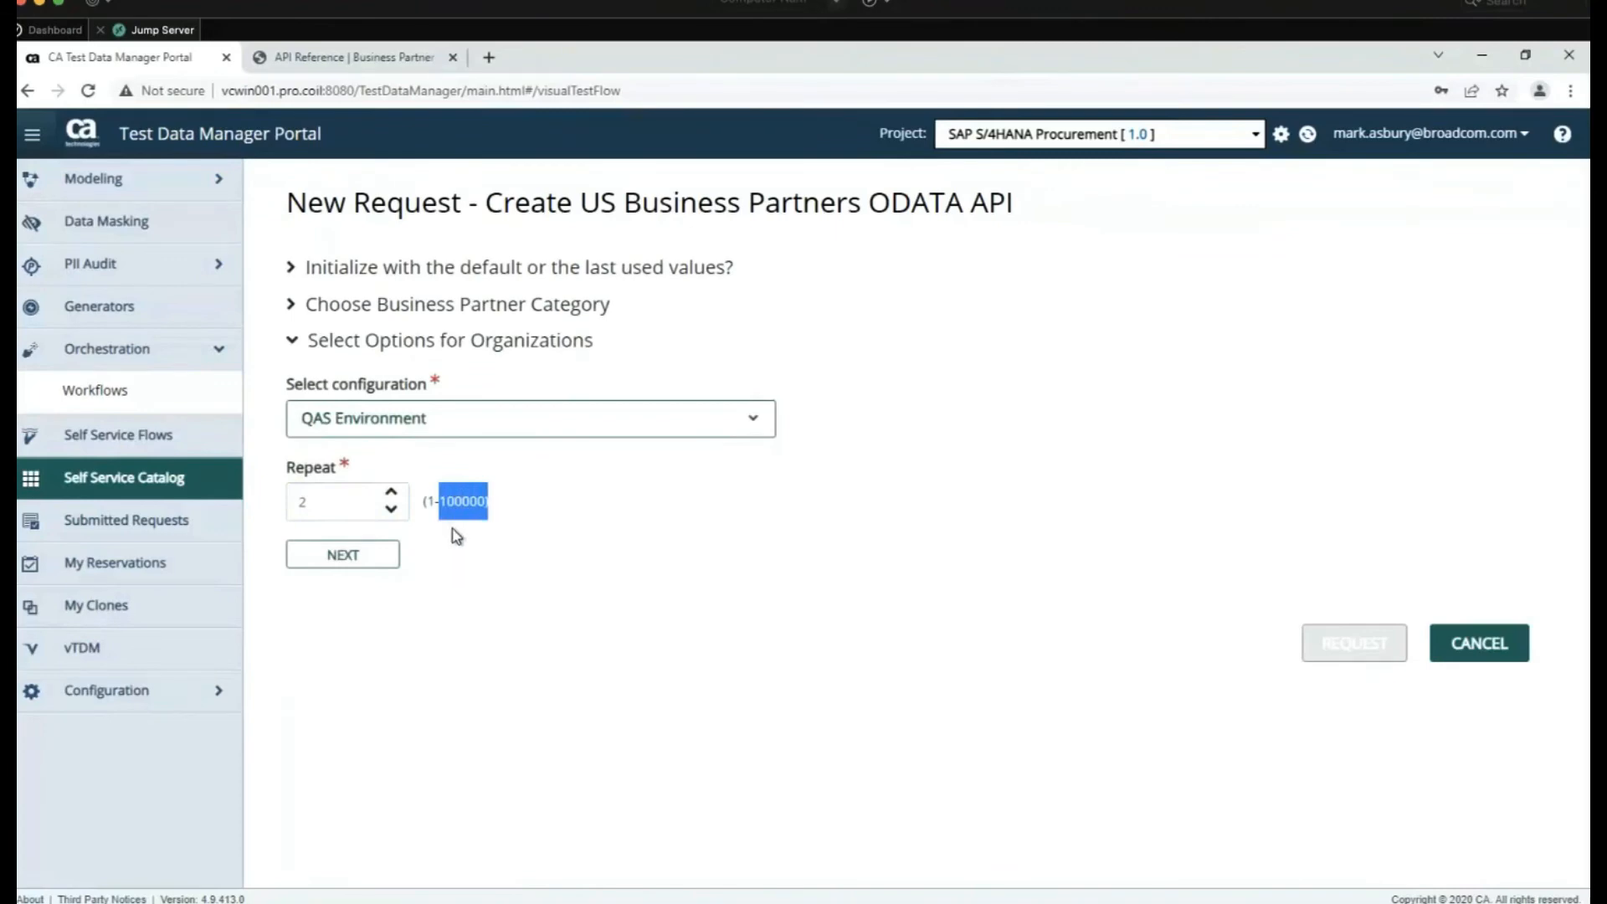
click(447, 645)
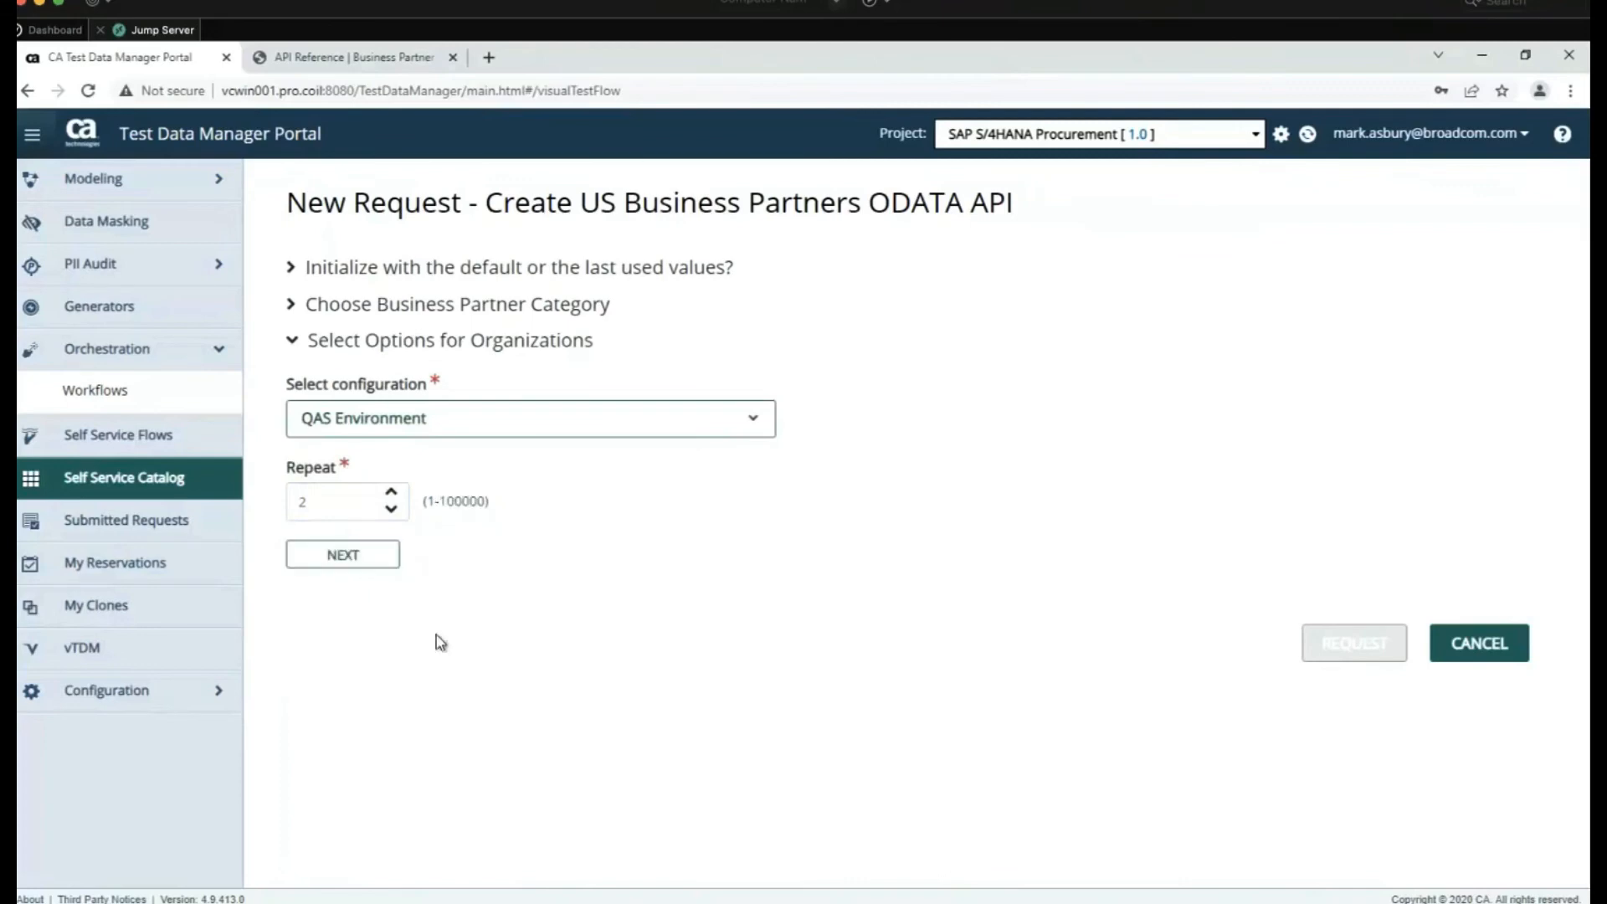
click(347, 559)
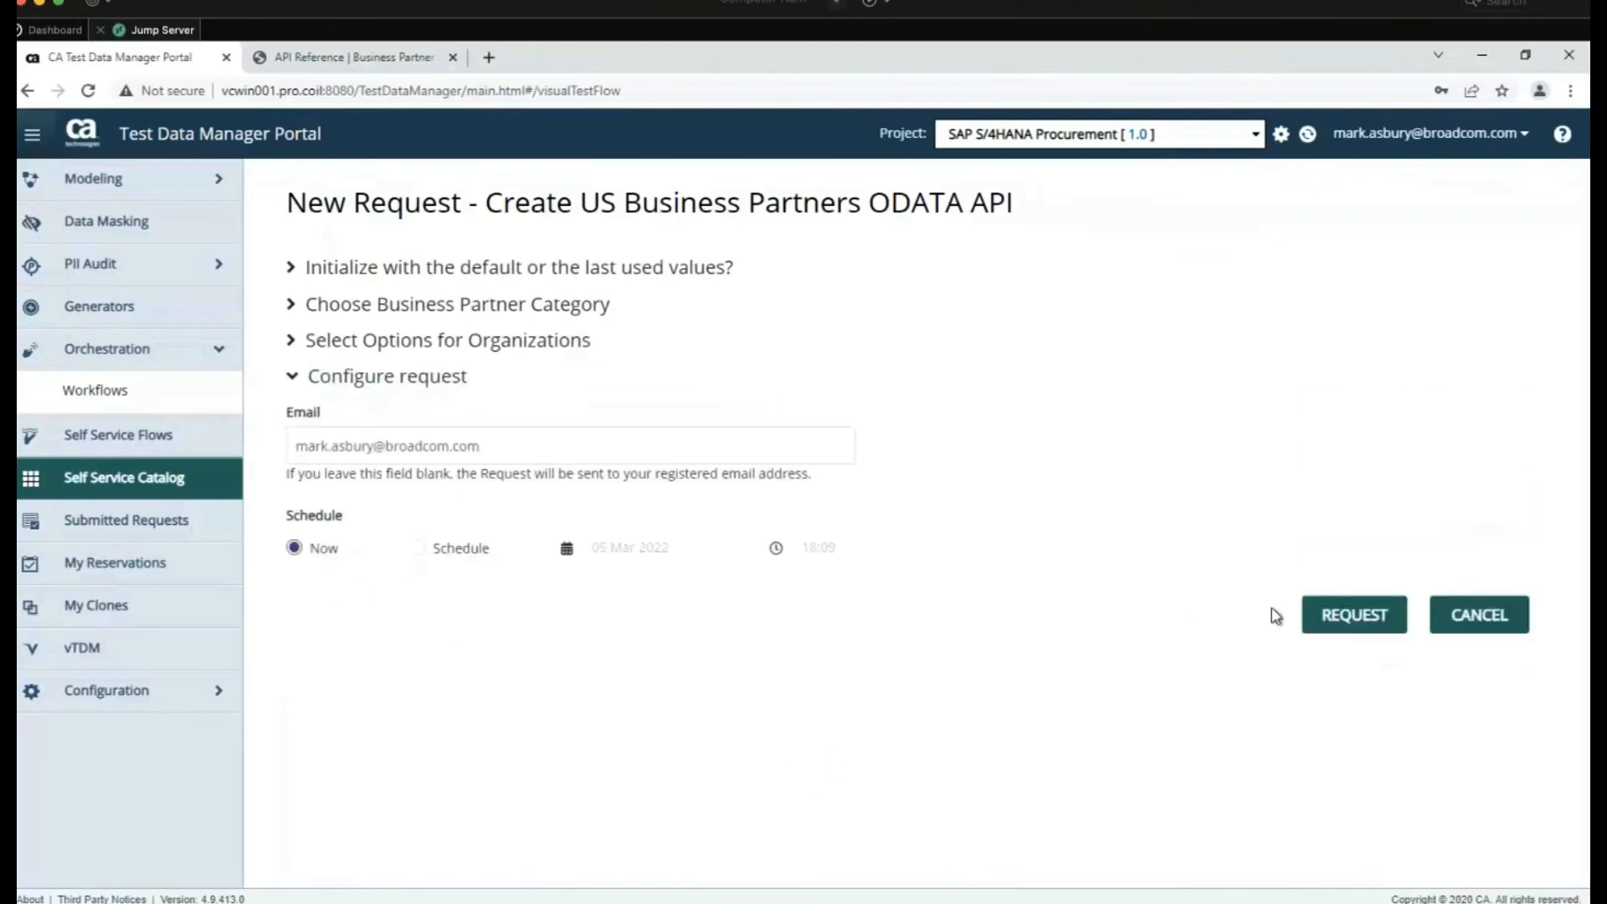
click(1354, 617)
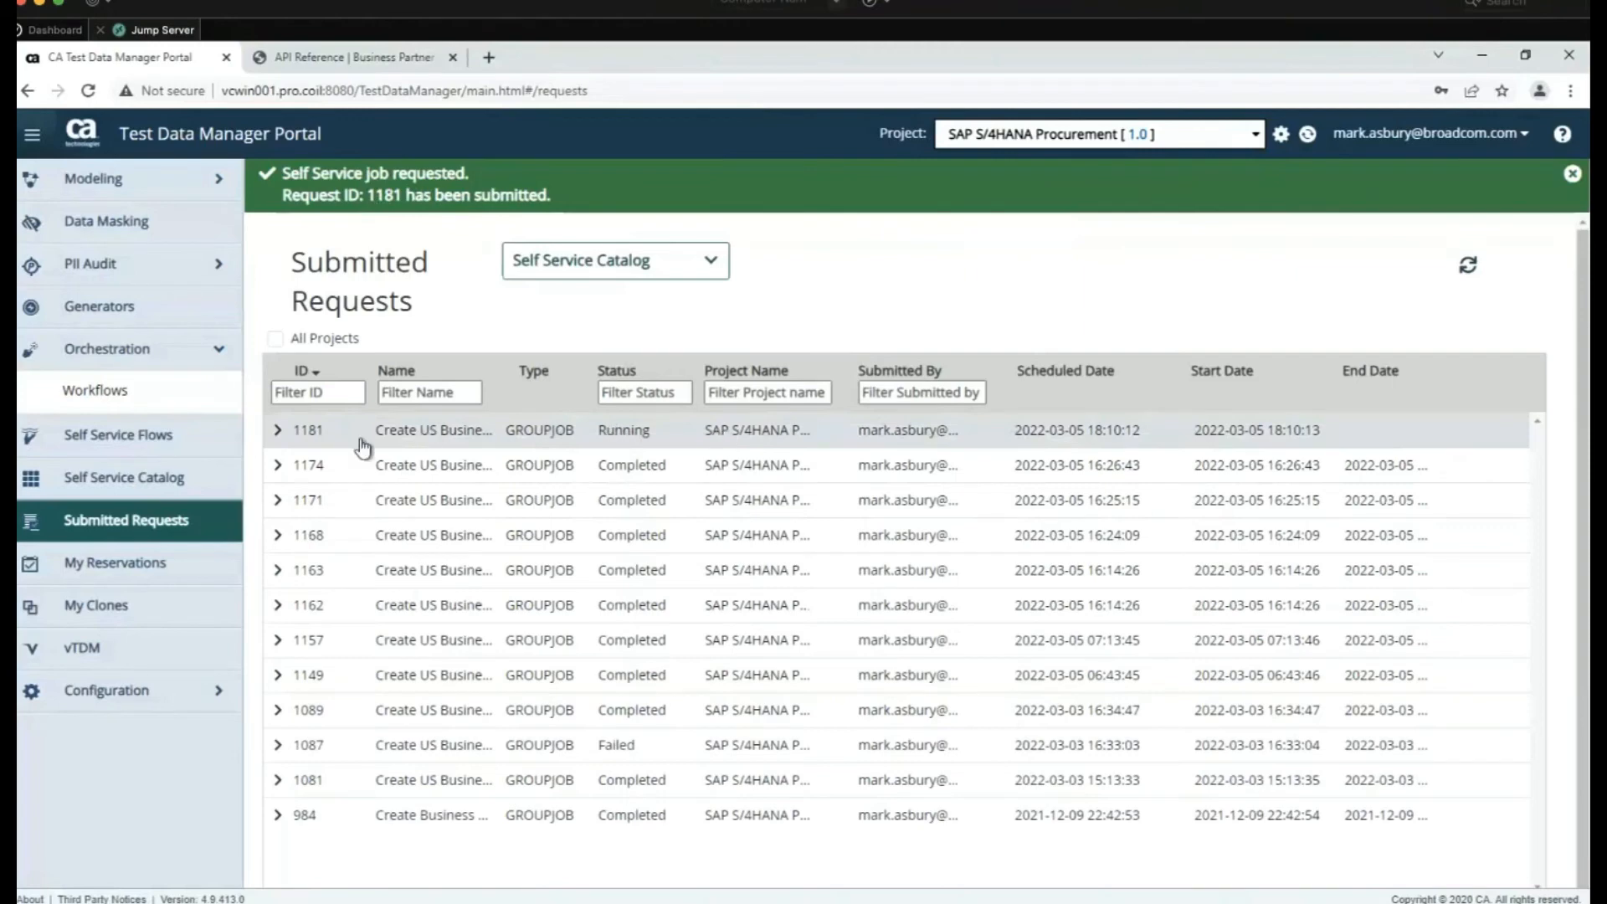
Expand row 1181 in Submitted Requests to reveal child publish job 1182
click(278, 433)
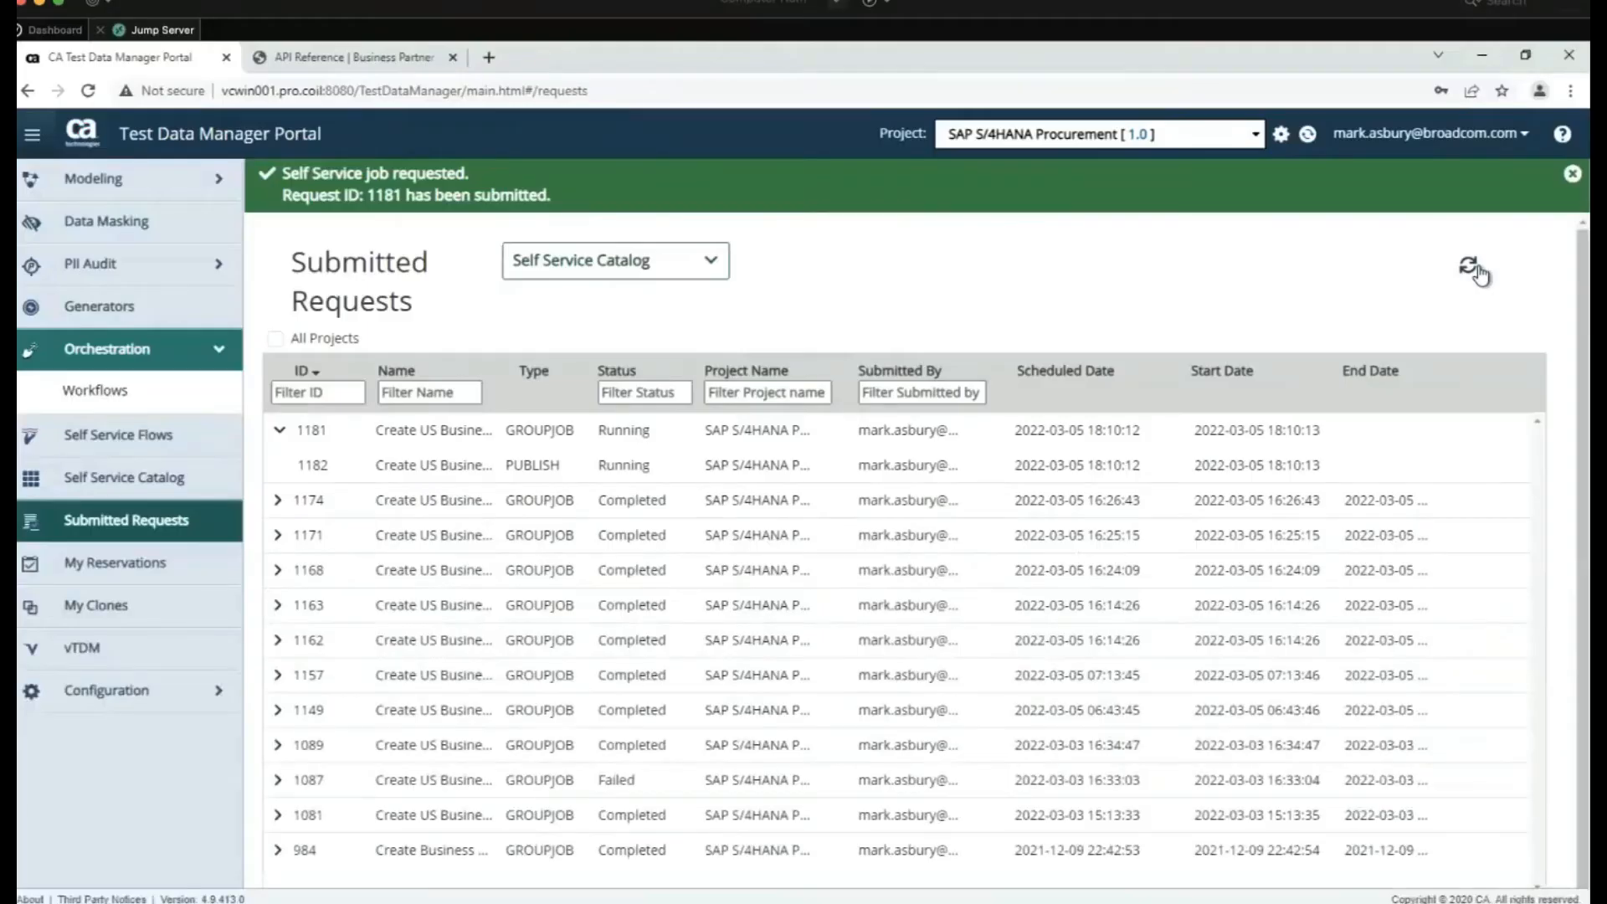
Refresh Submitted Requests so request 1181 and publish job 1182 show Completed
click(1469, 265)
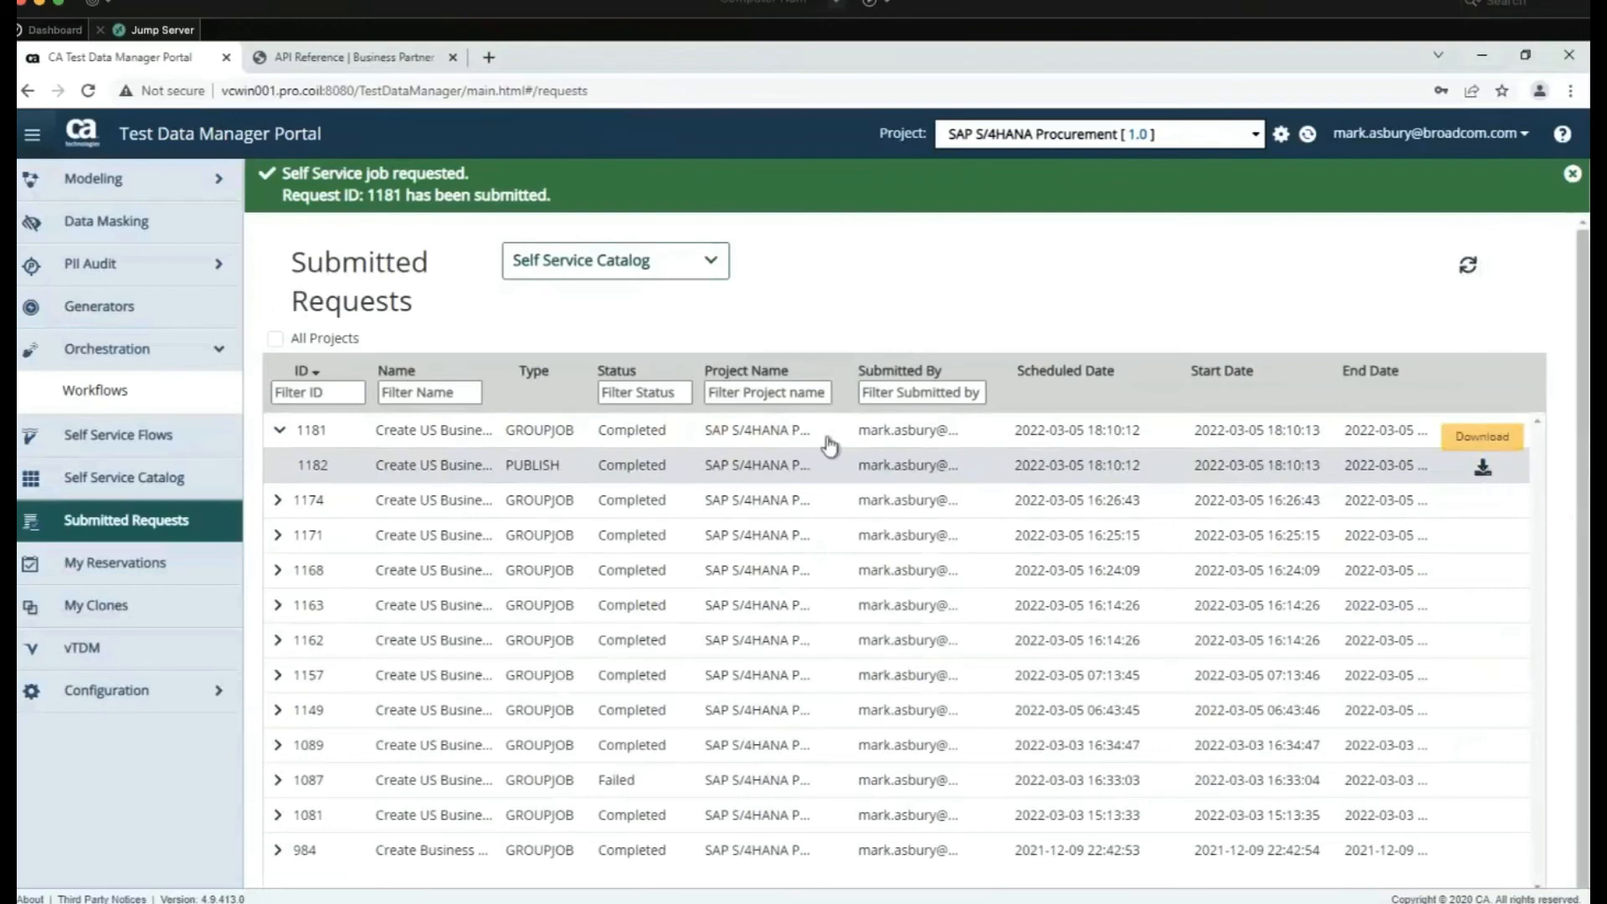
Export the Create Business Partner object's data from Modeling > Objects and open request 1184
click(162, 182)
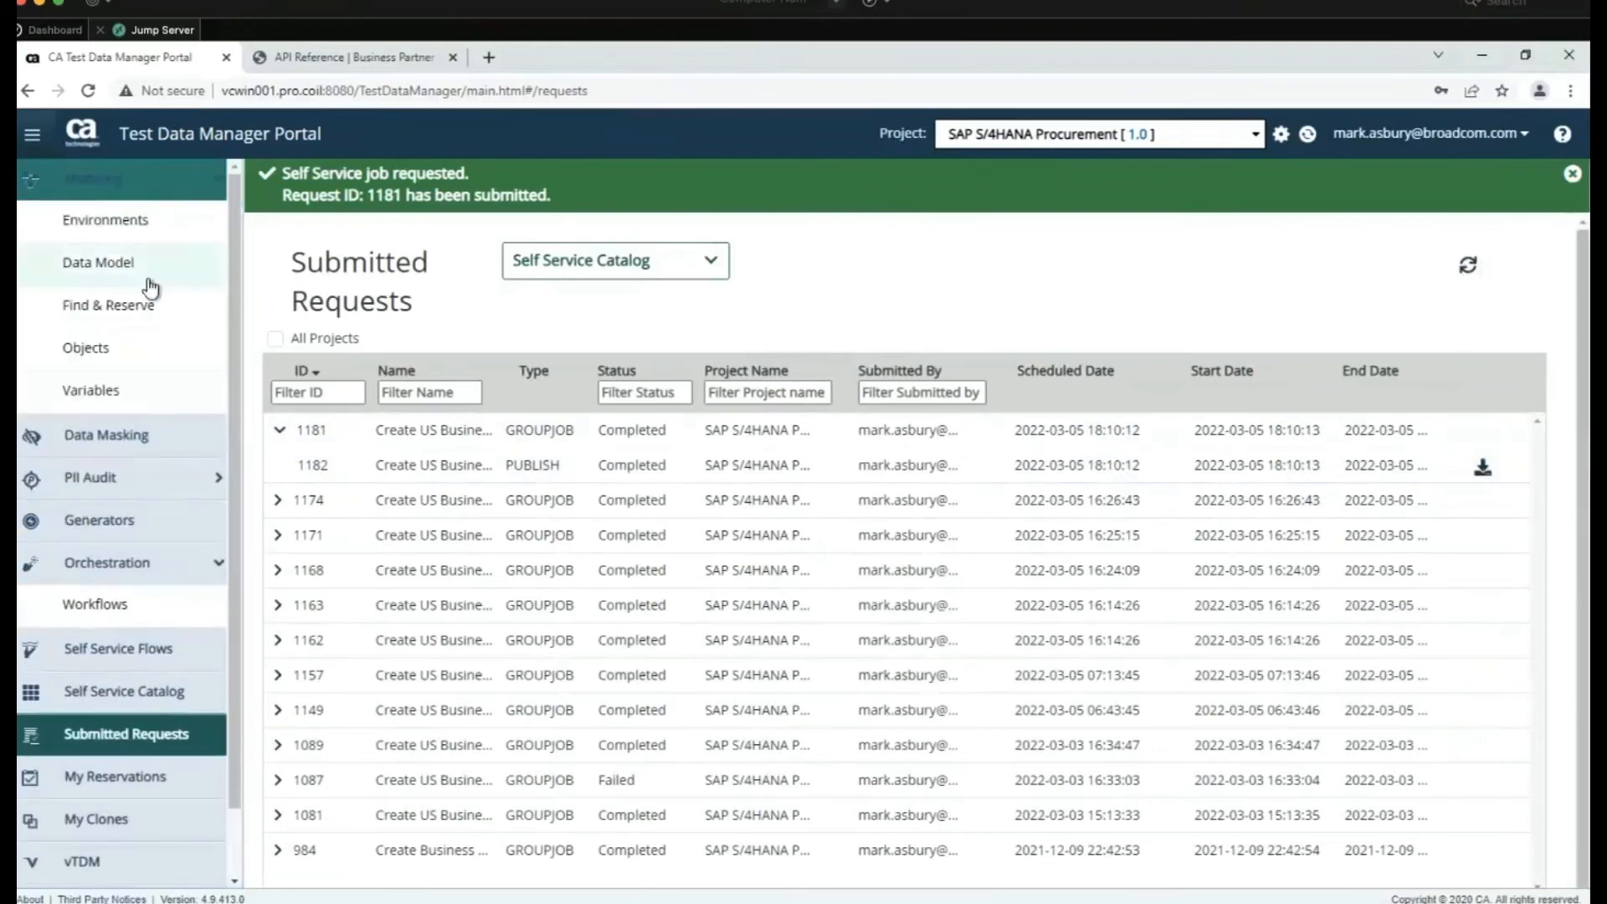
click(119, 349)
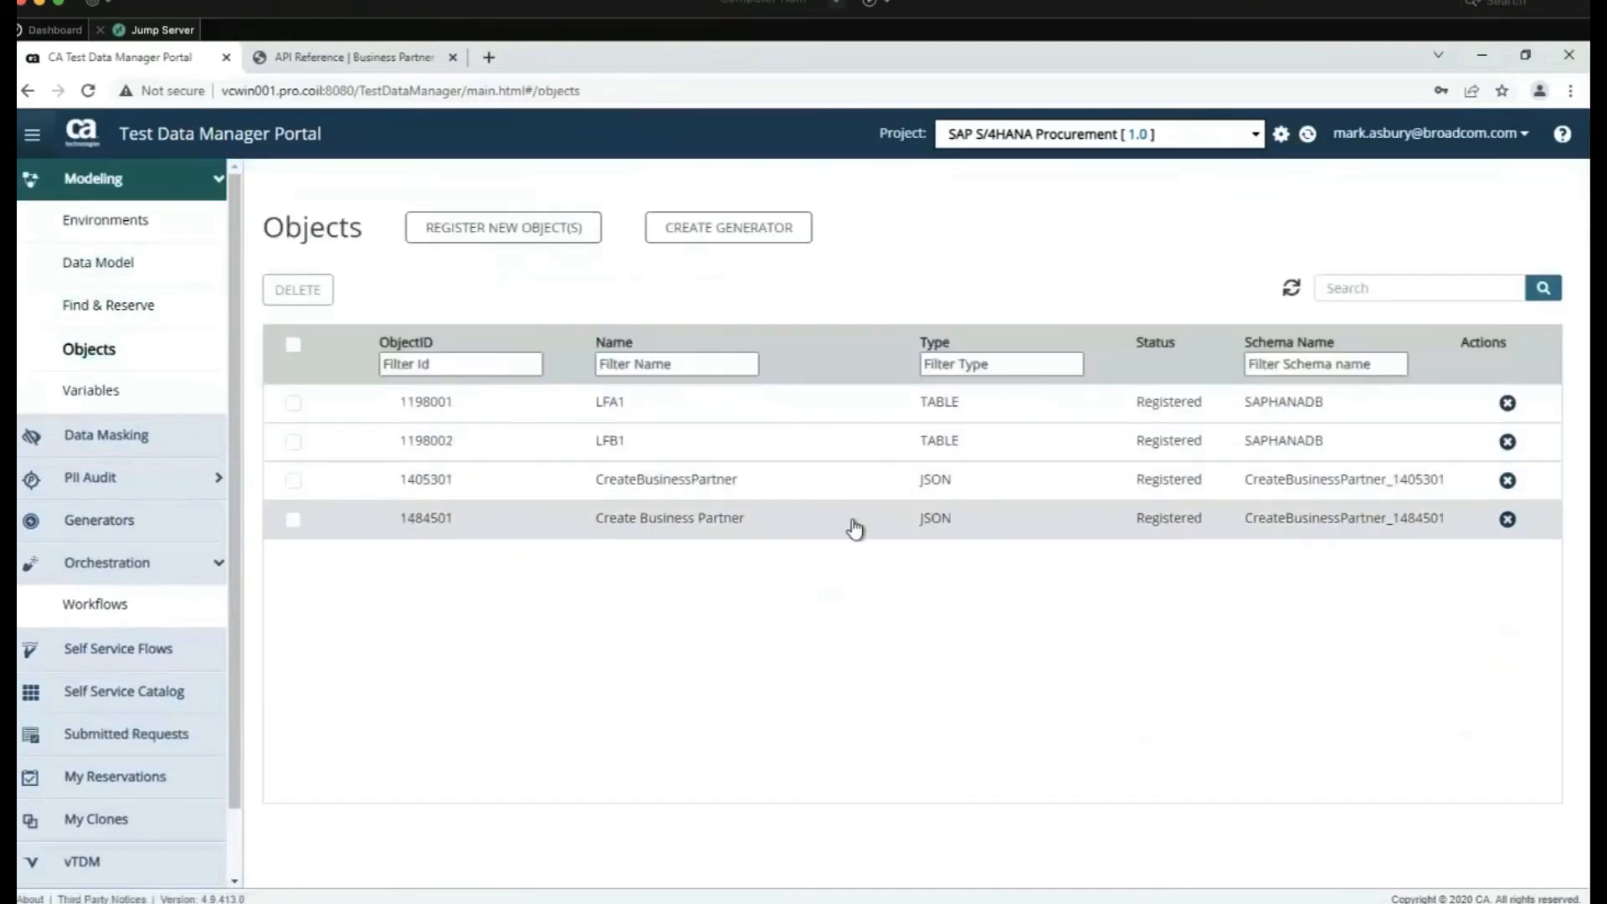
click(848, 527)
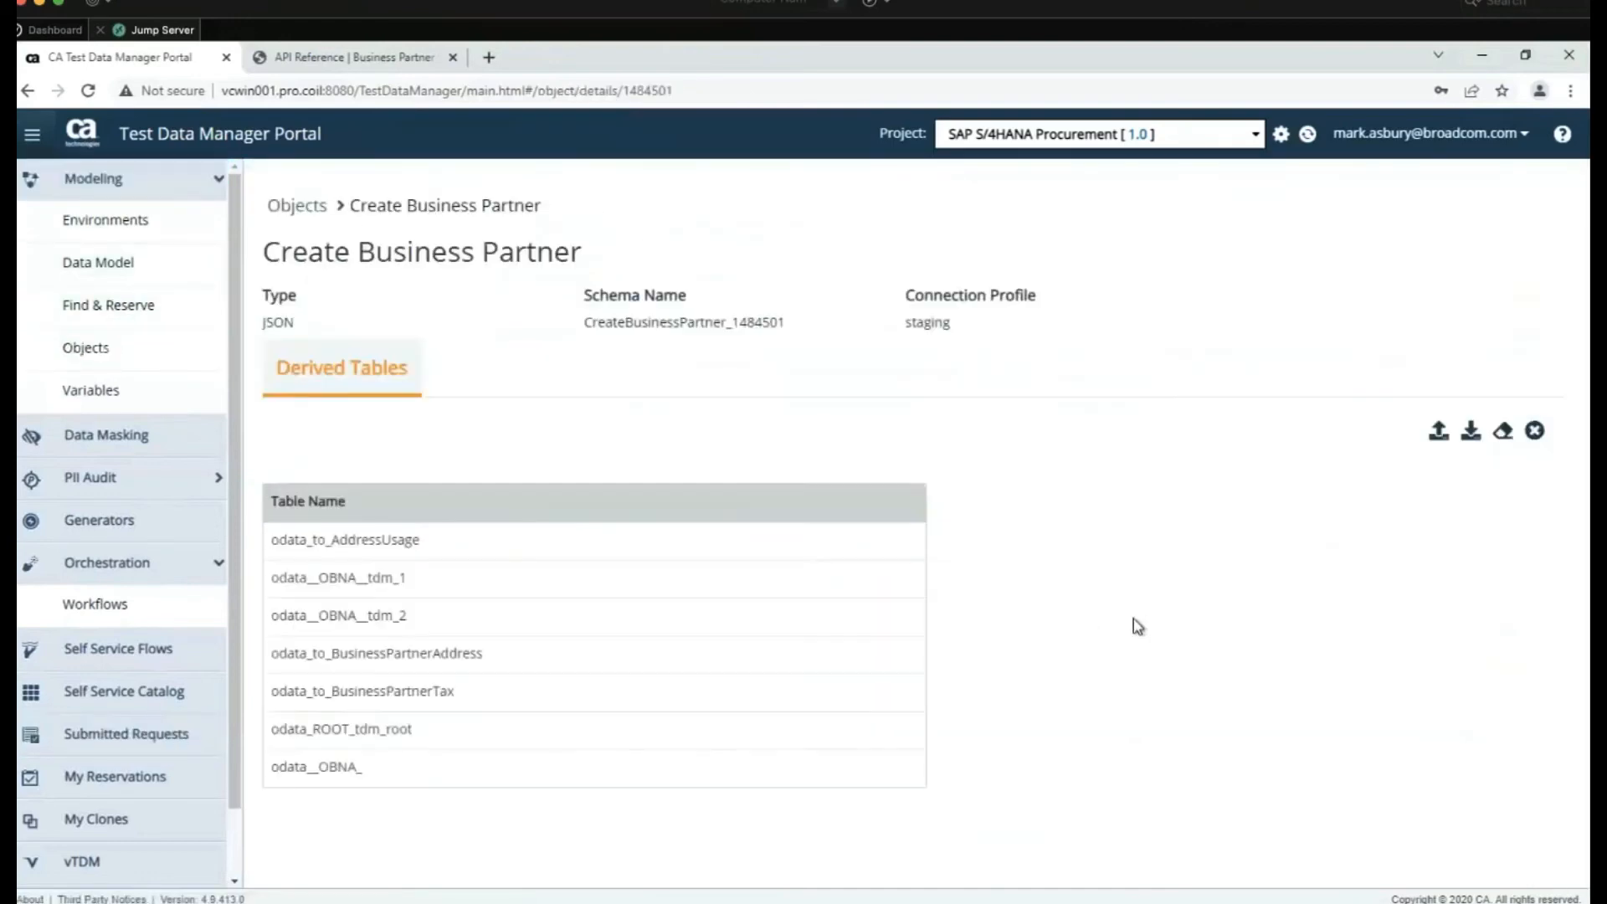
click(1472, 434)
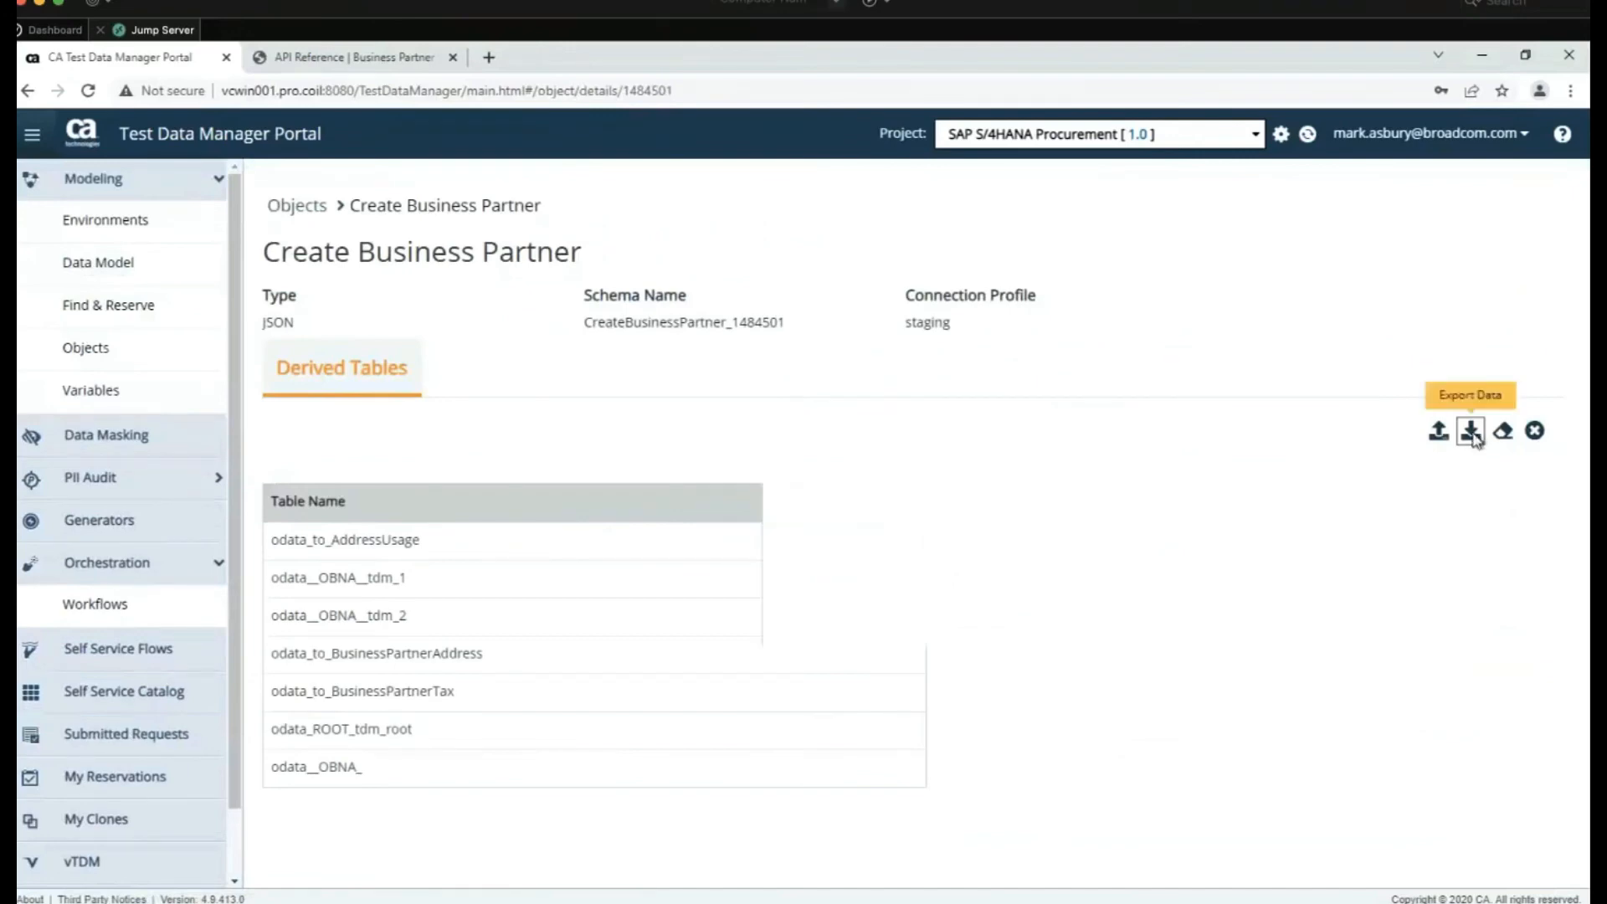
click(1410, 768)
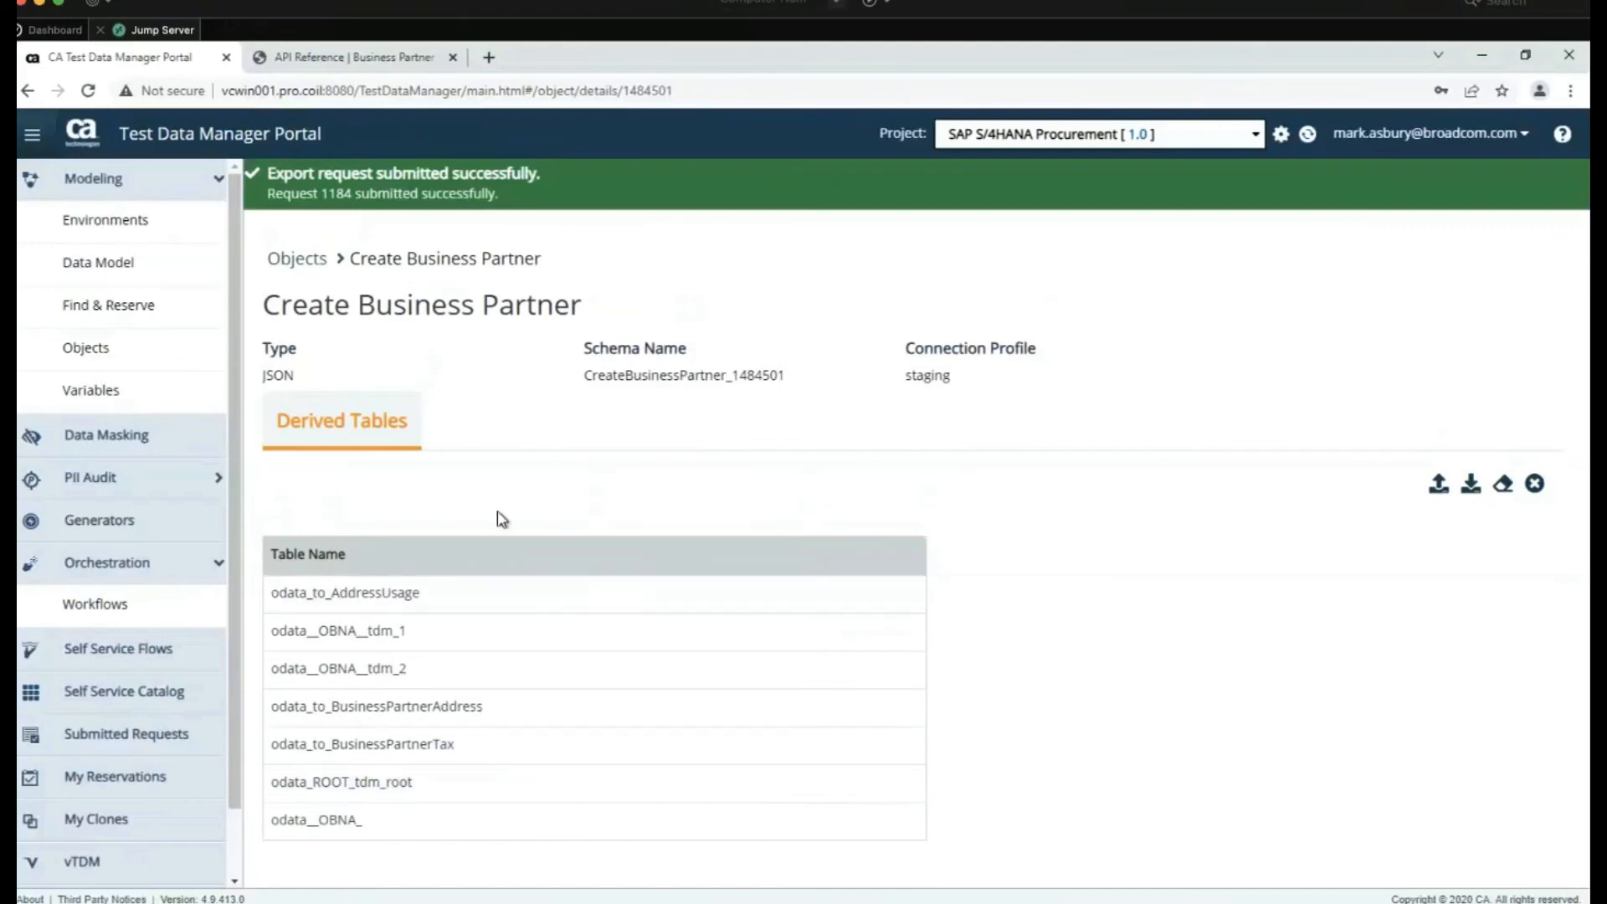
click(337, 194)
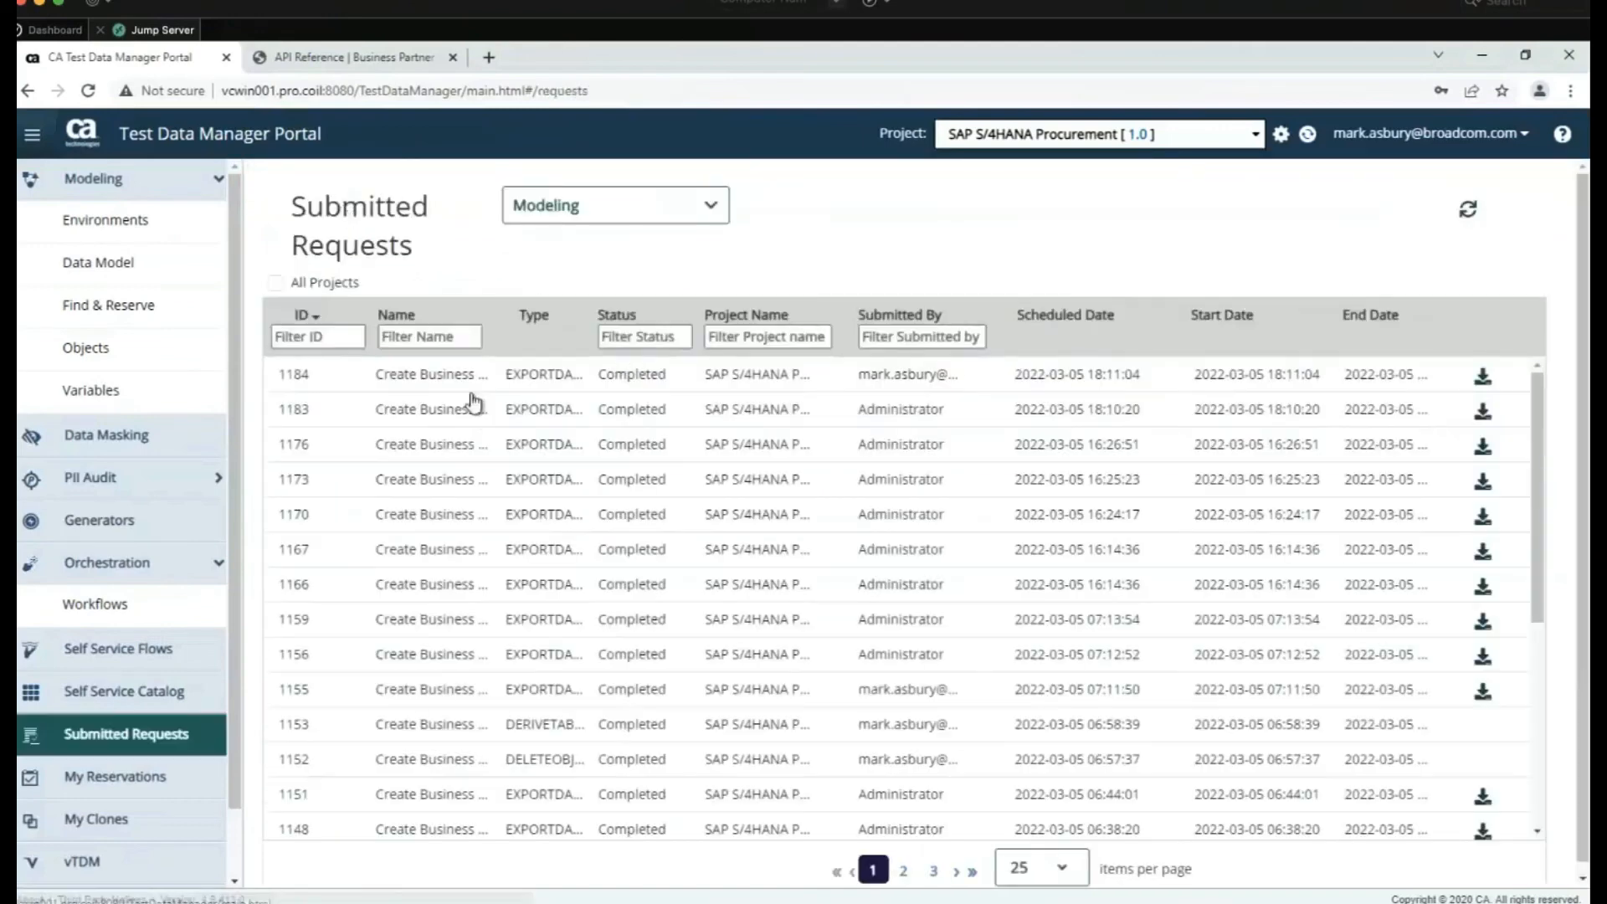
Download request 1184's output and browse the contents of 1184.zip
click(1483, 376)
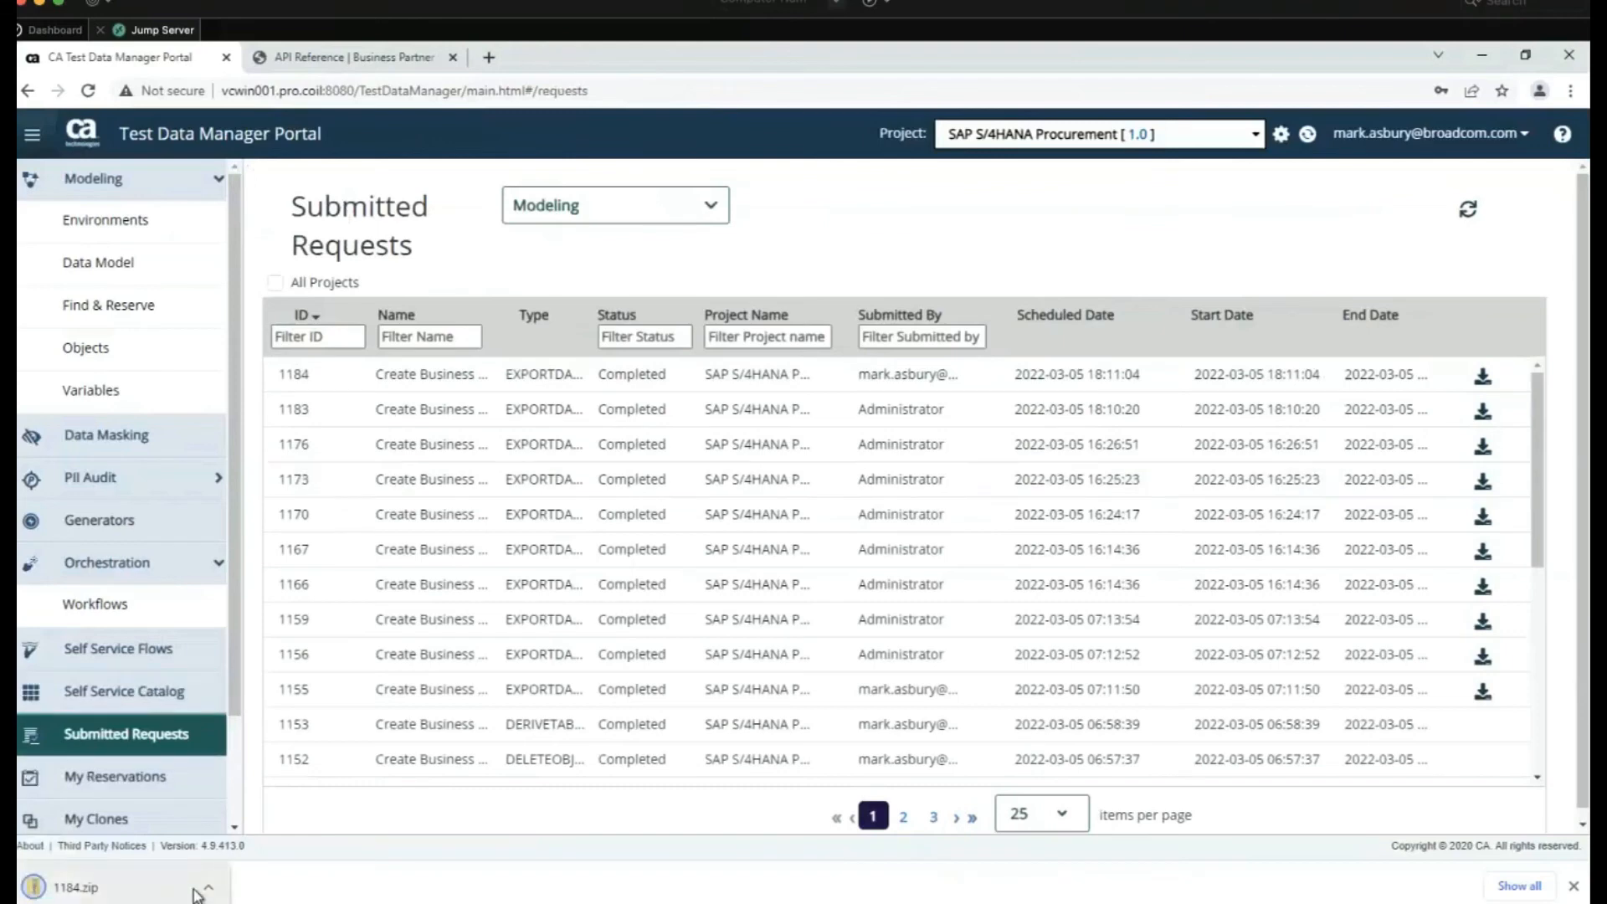
click(208, 888)
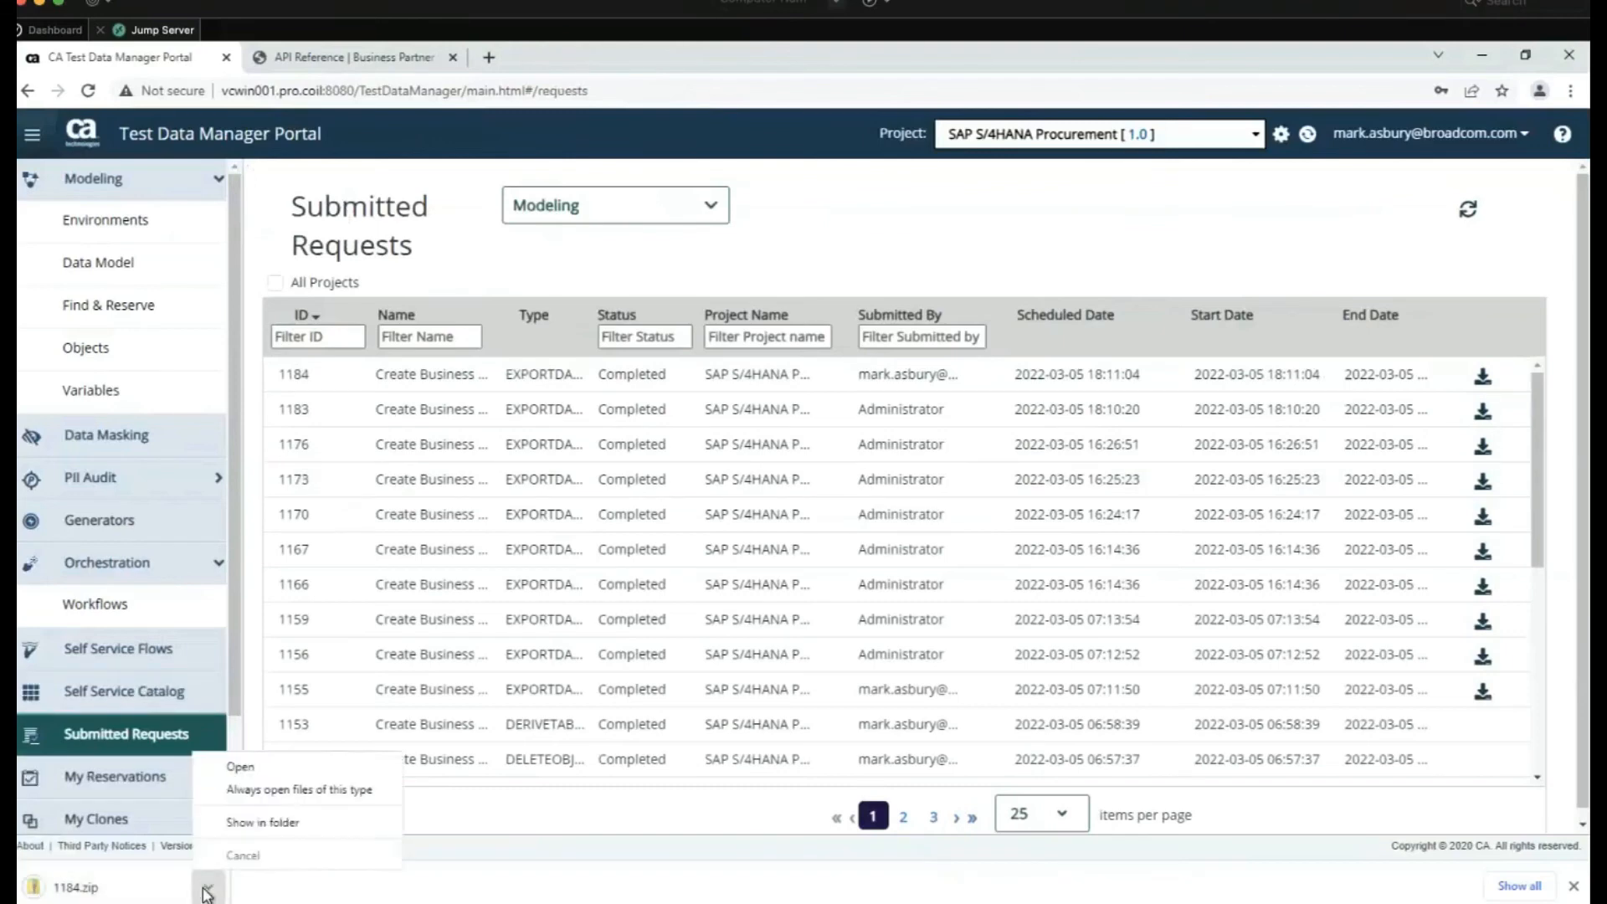
click(269, 767)
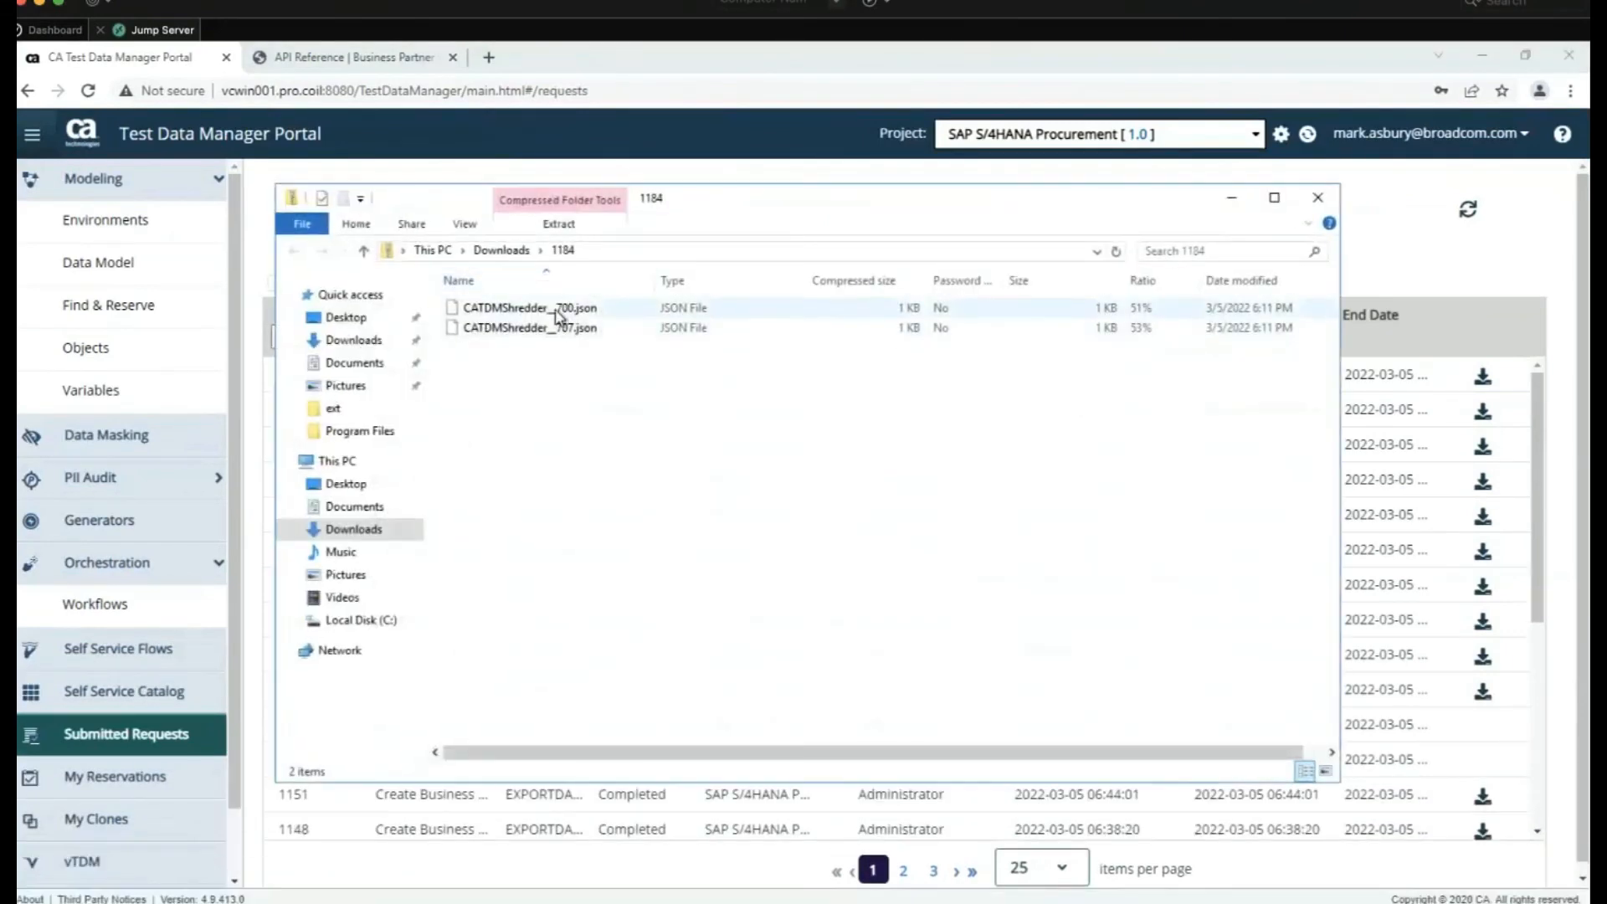
right_click(555, 313)
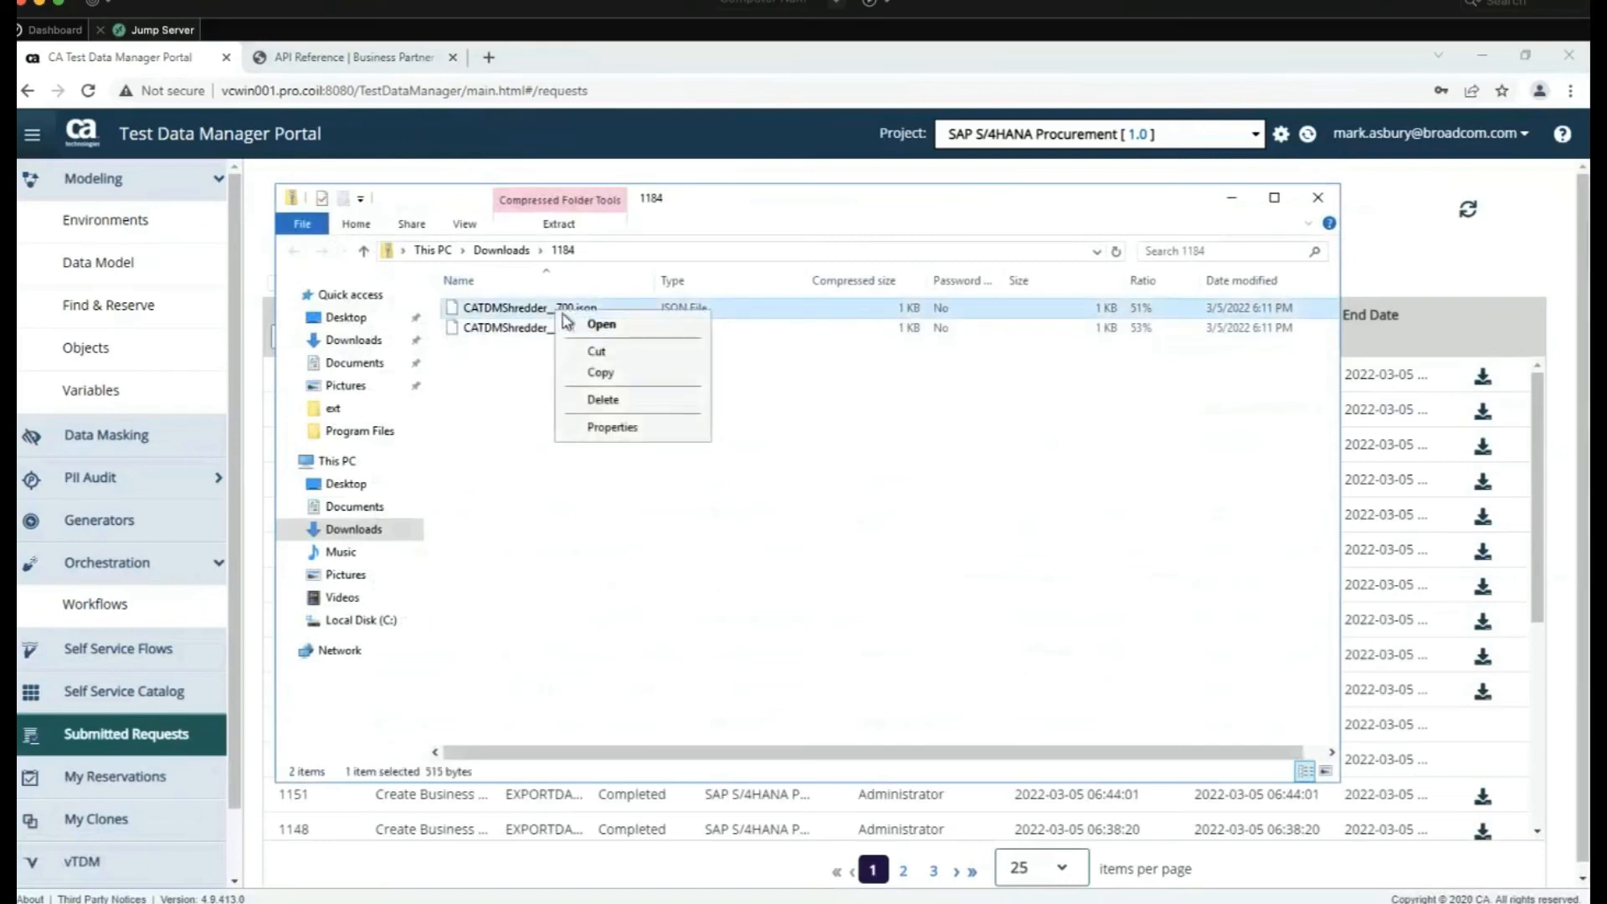
click(502, 249)
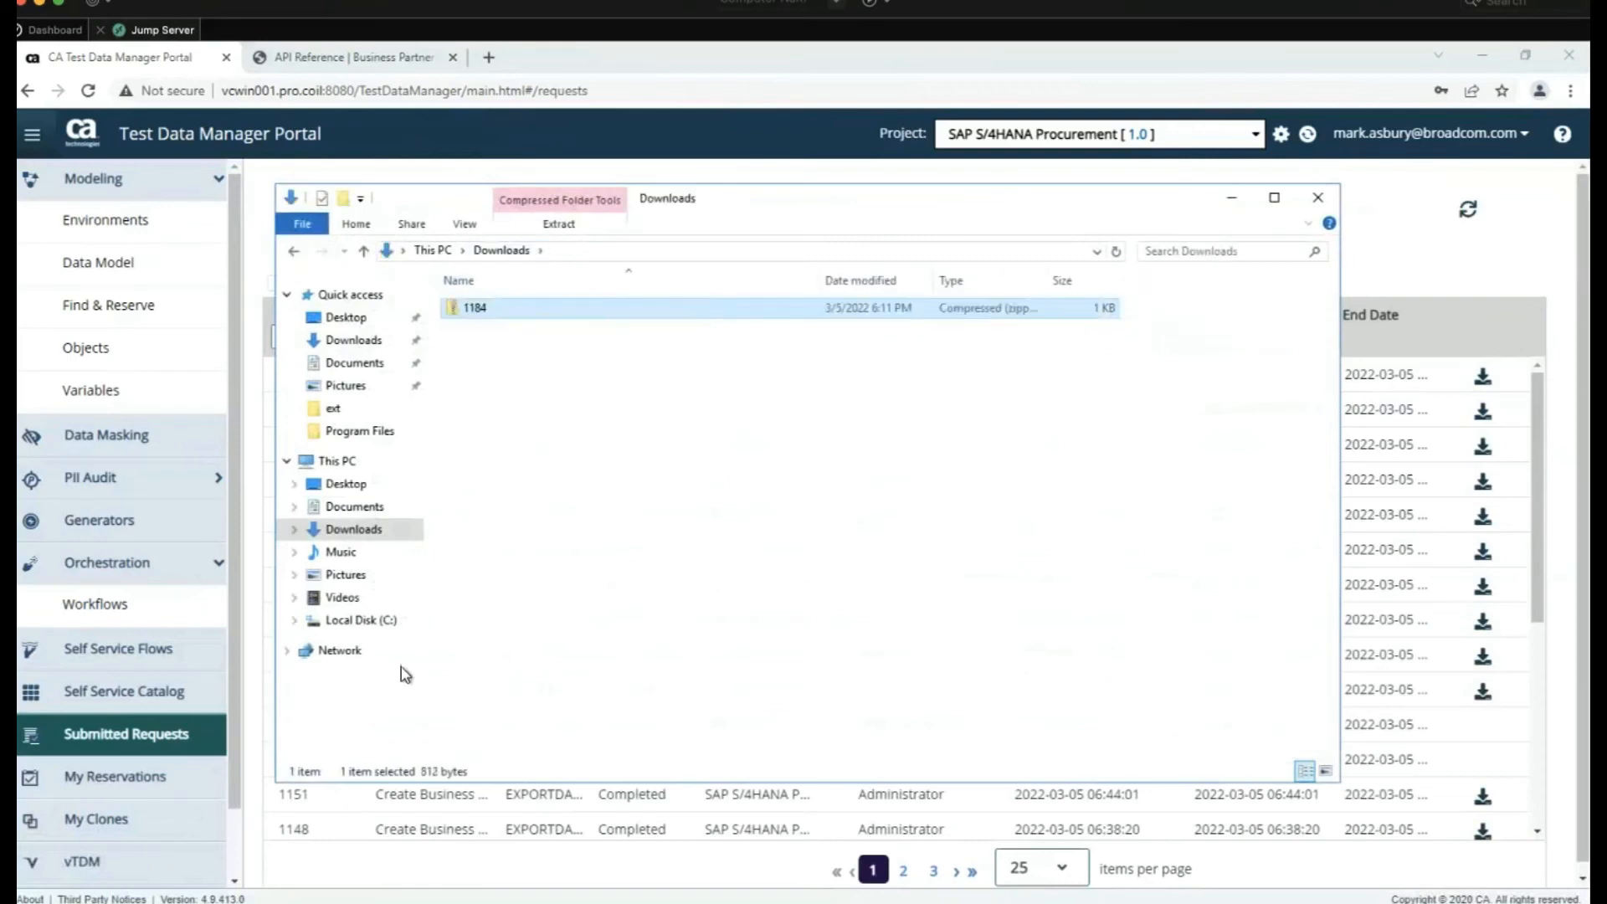
Extract 1184.zip, review CATDMShredder__700.json in Notepad++, then return to the portal
right_click(492, 308)
click(532, 364)
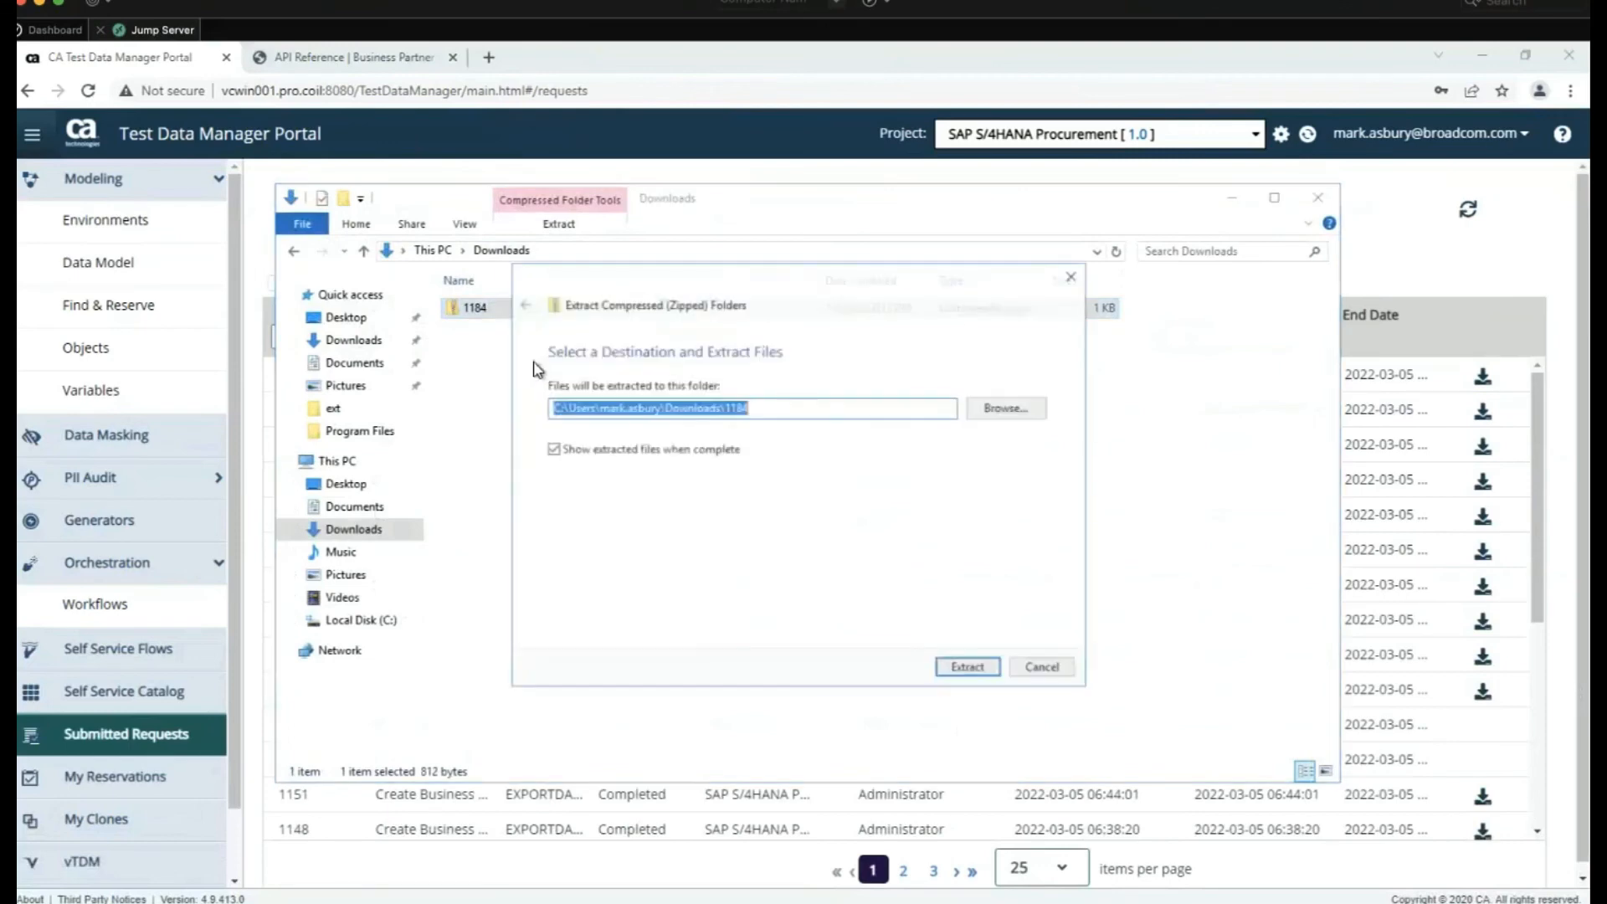
click(969, 669)
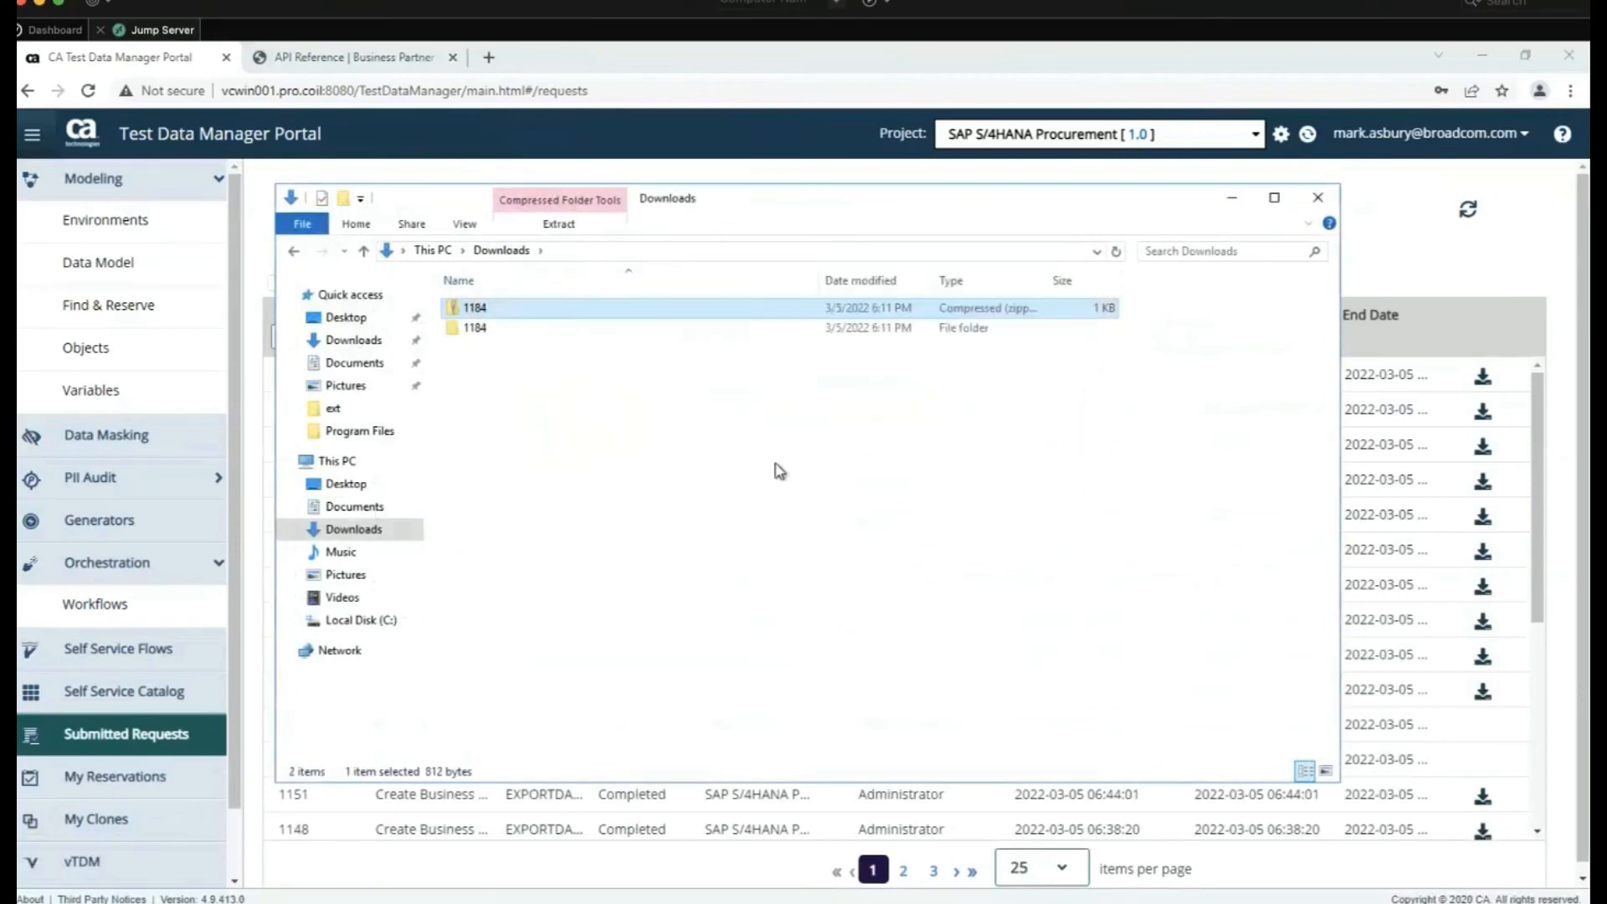
right_click(569, 338)
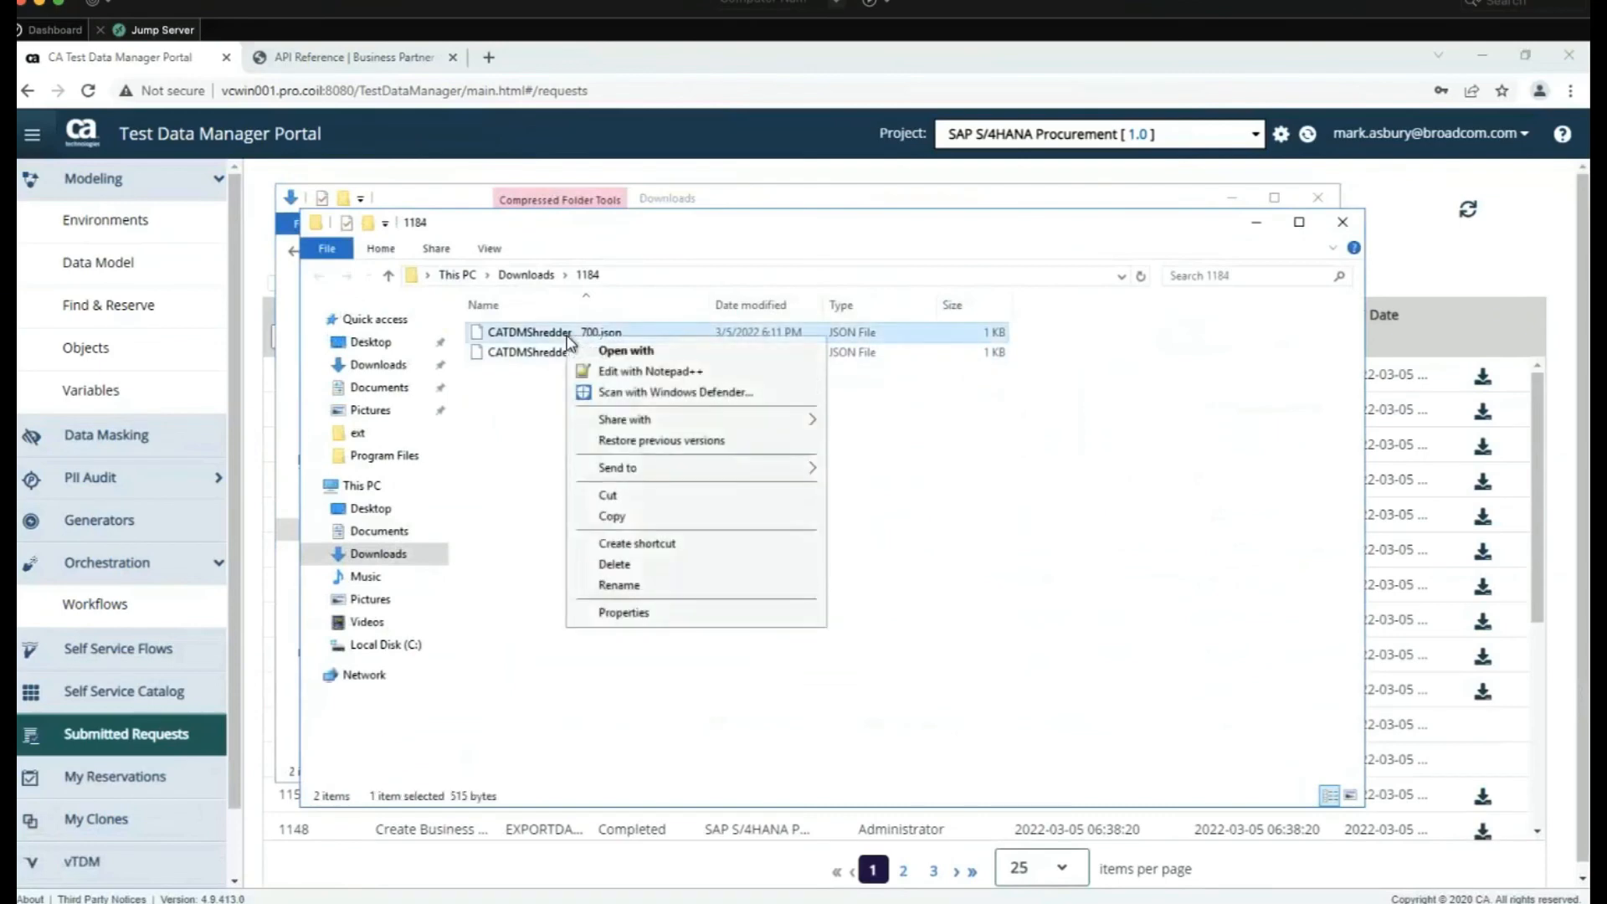
click(601, 371)
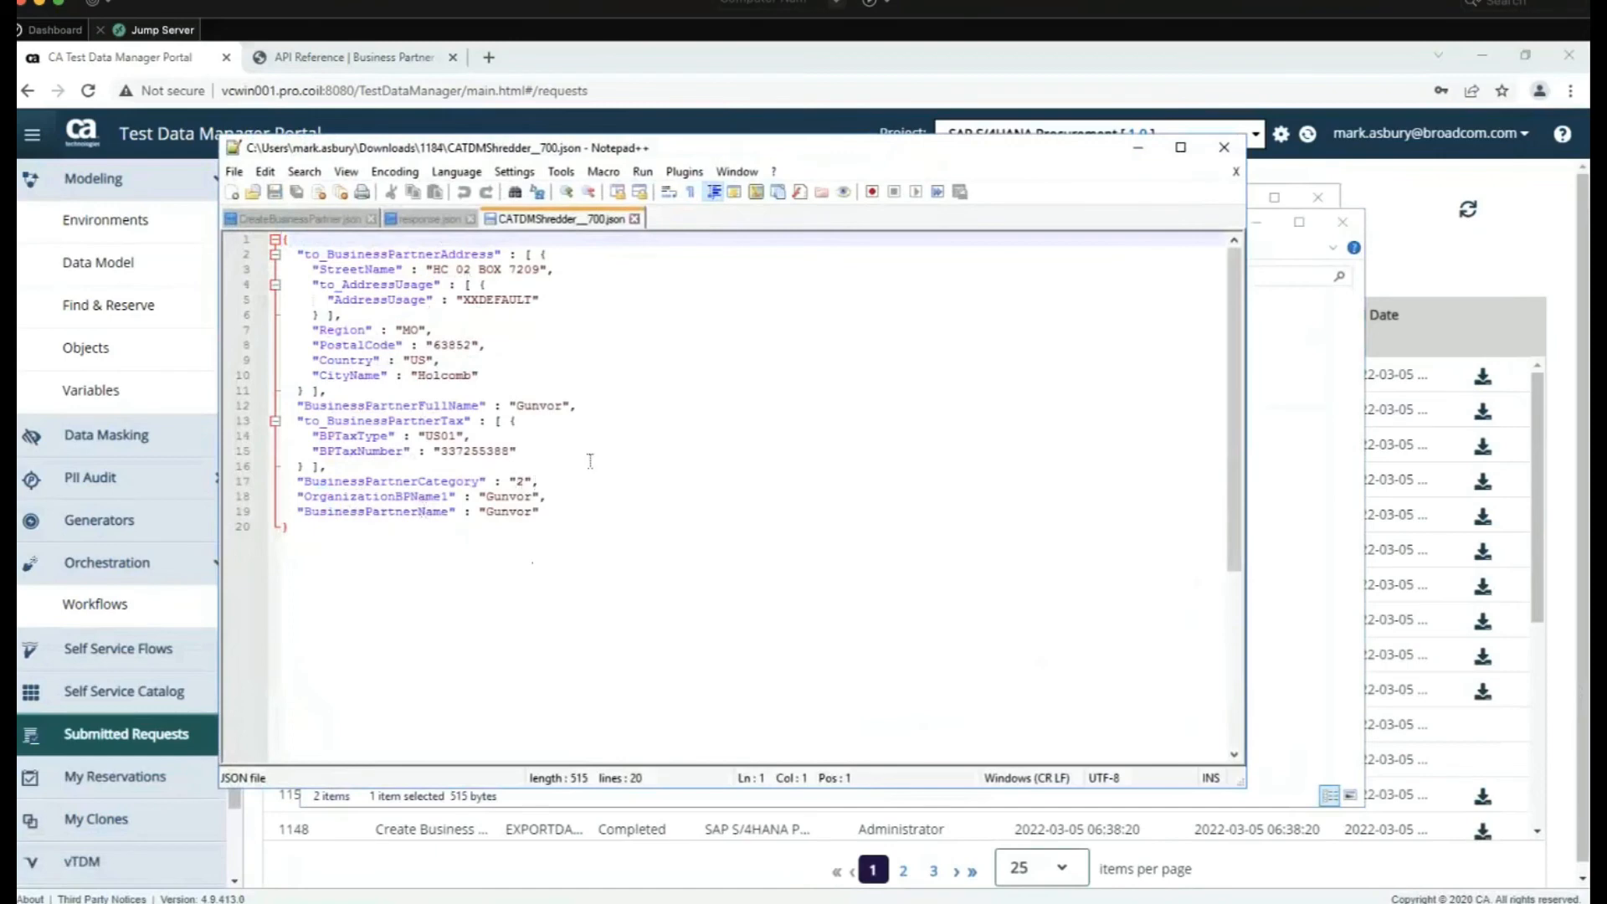
click(1224, 150)
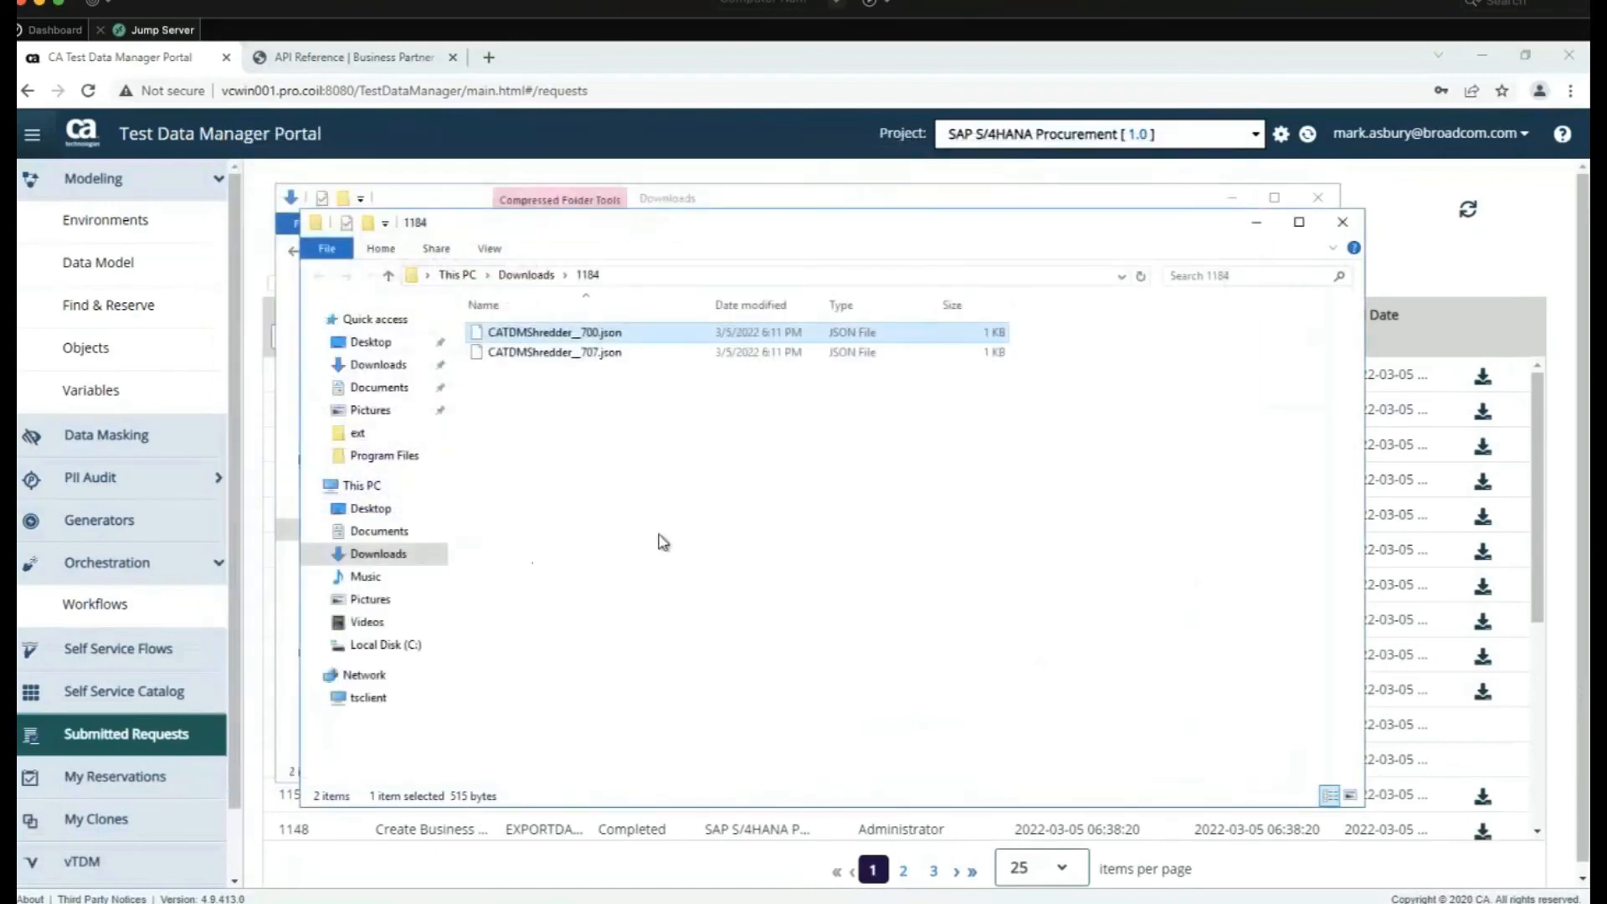
click(139, 749)
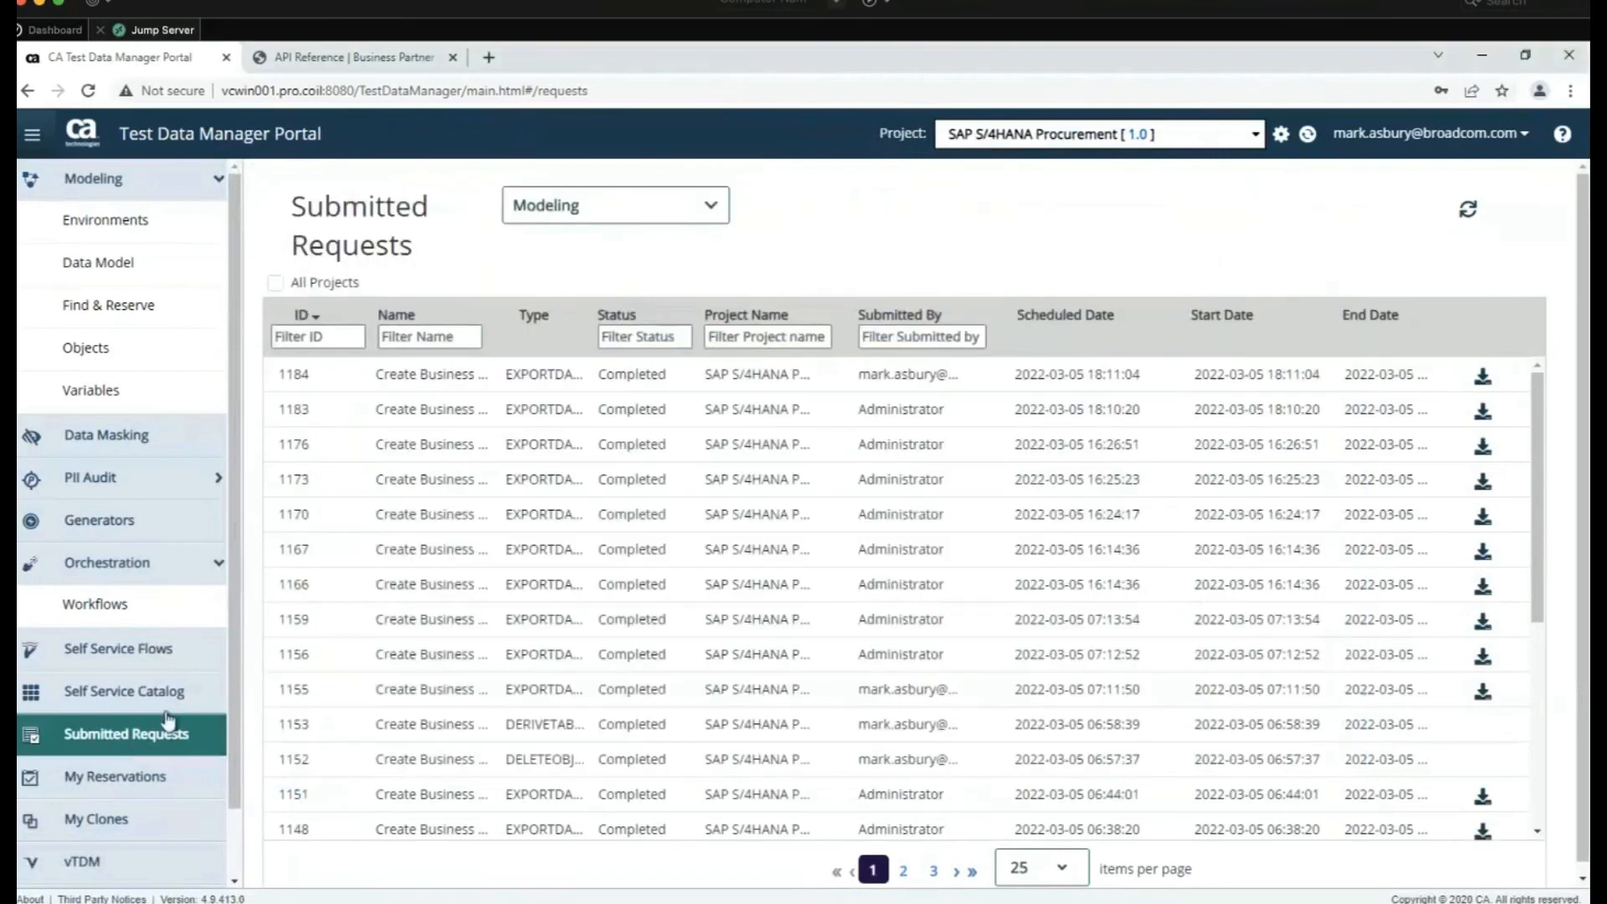
Filter Submitted Requests to Self Service Catalog and expand request 1181
click(627, 211)
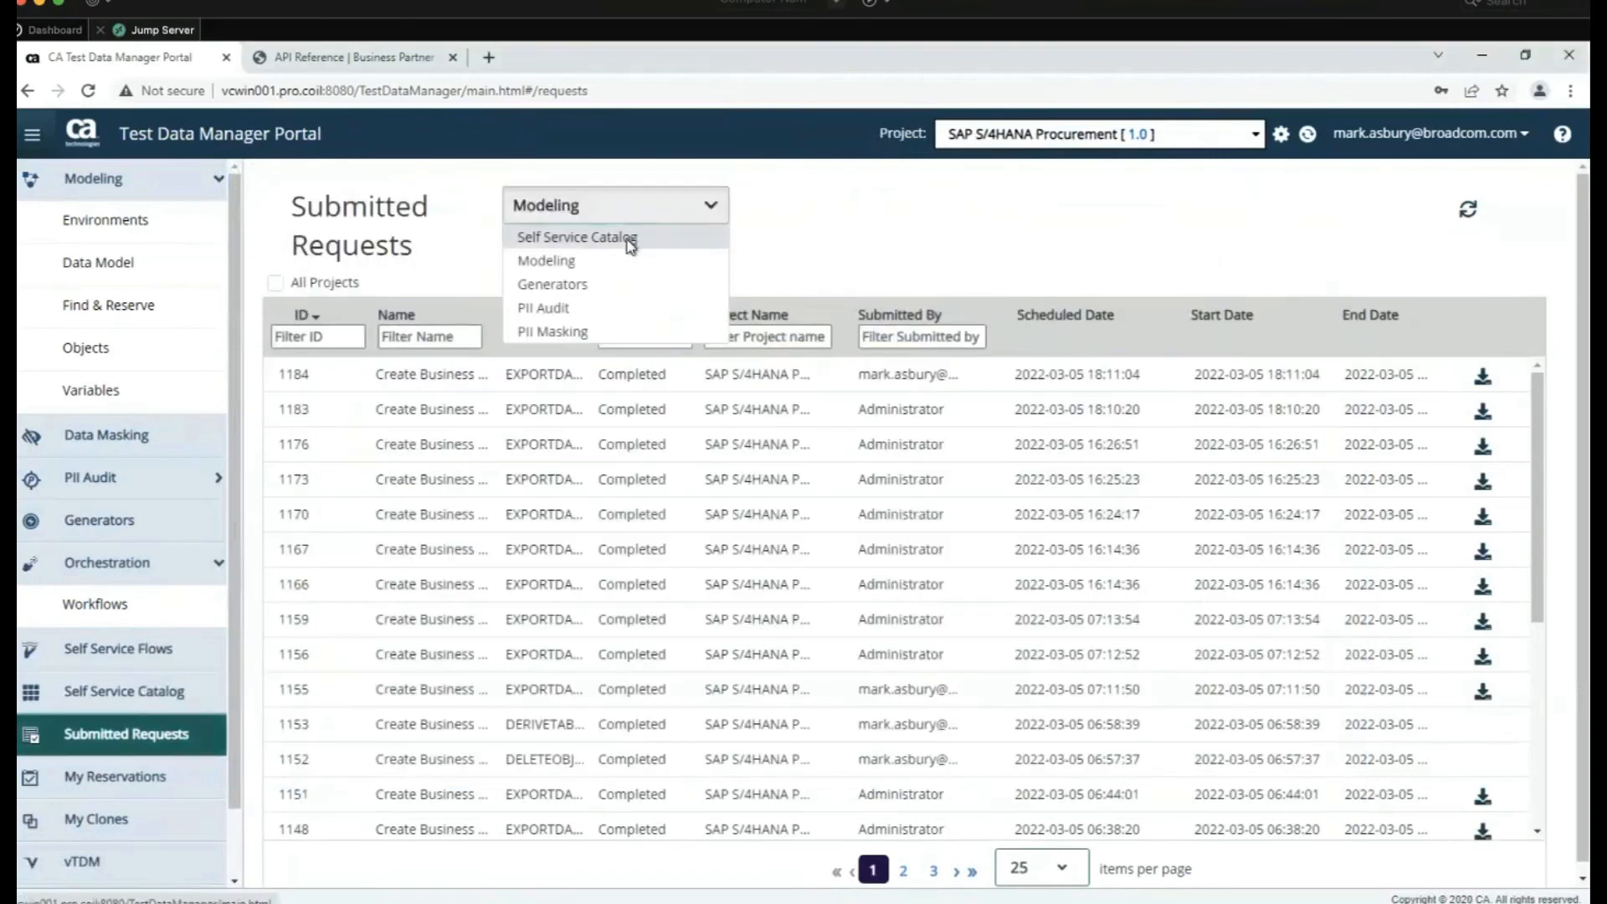
click(628, 239)
click(567, 372)
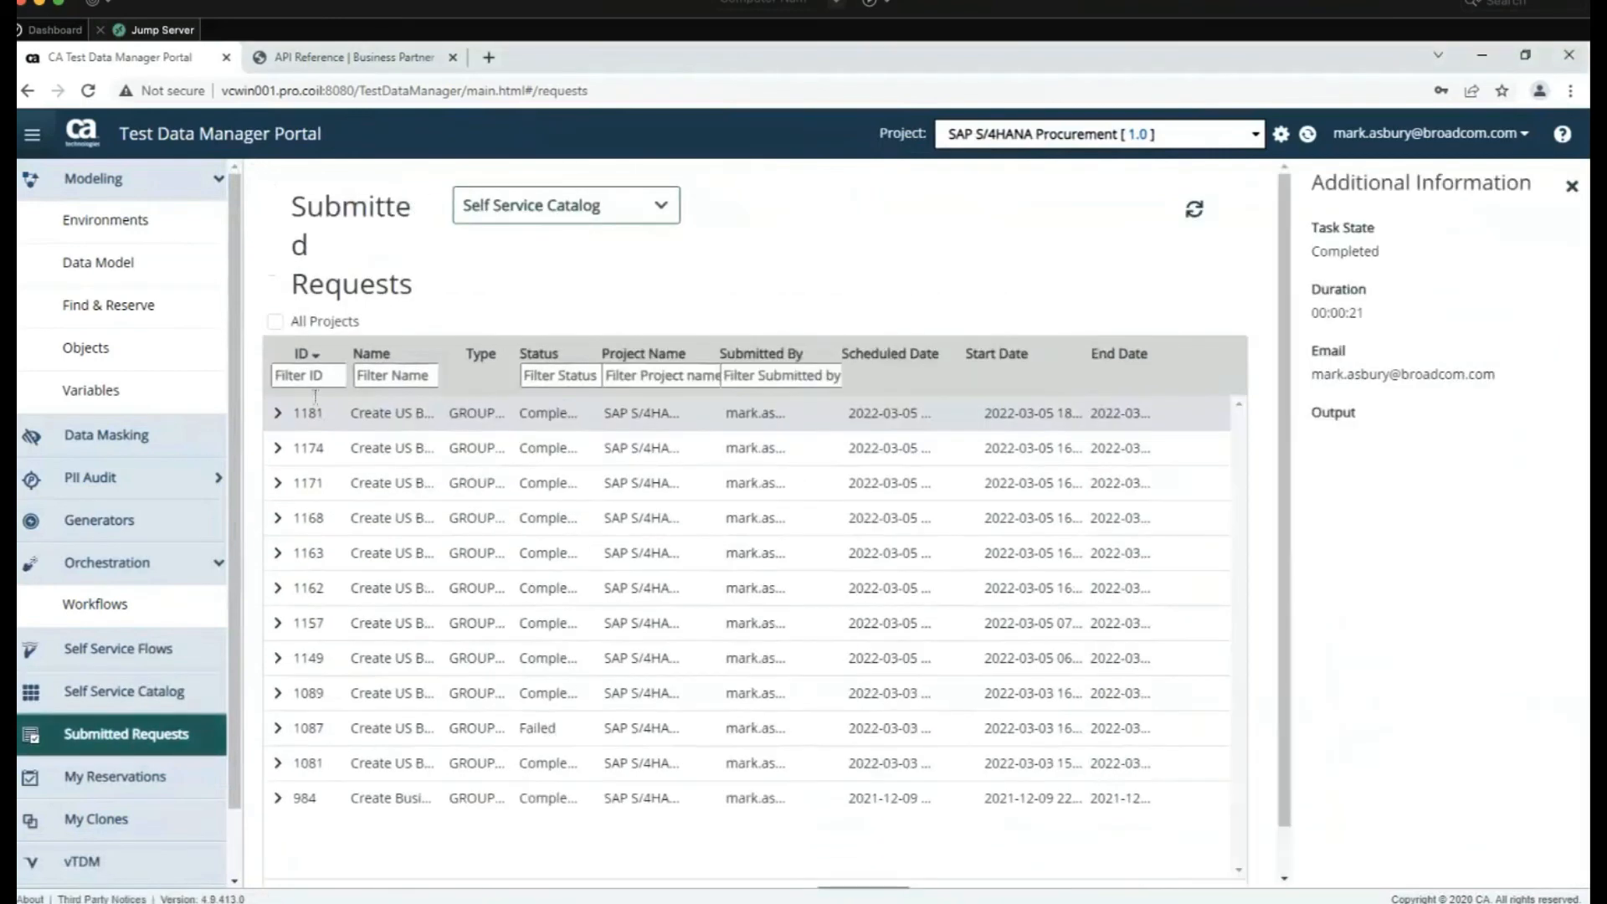
click(273, 415)
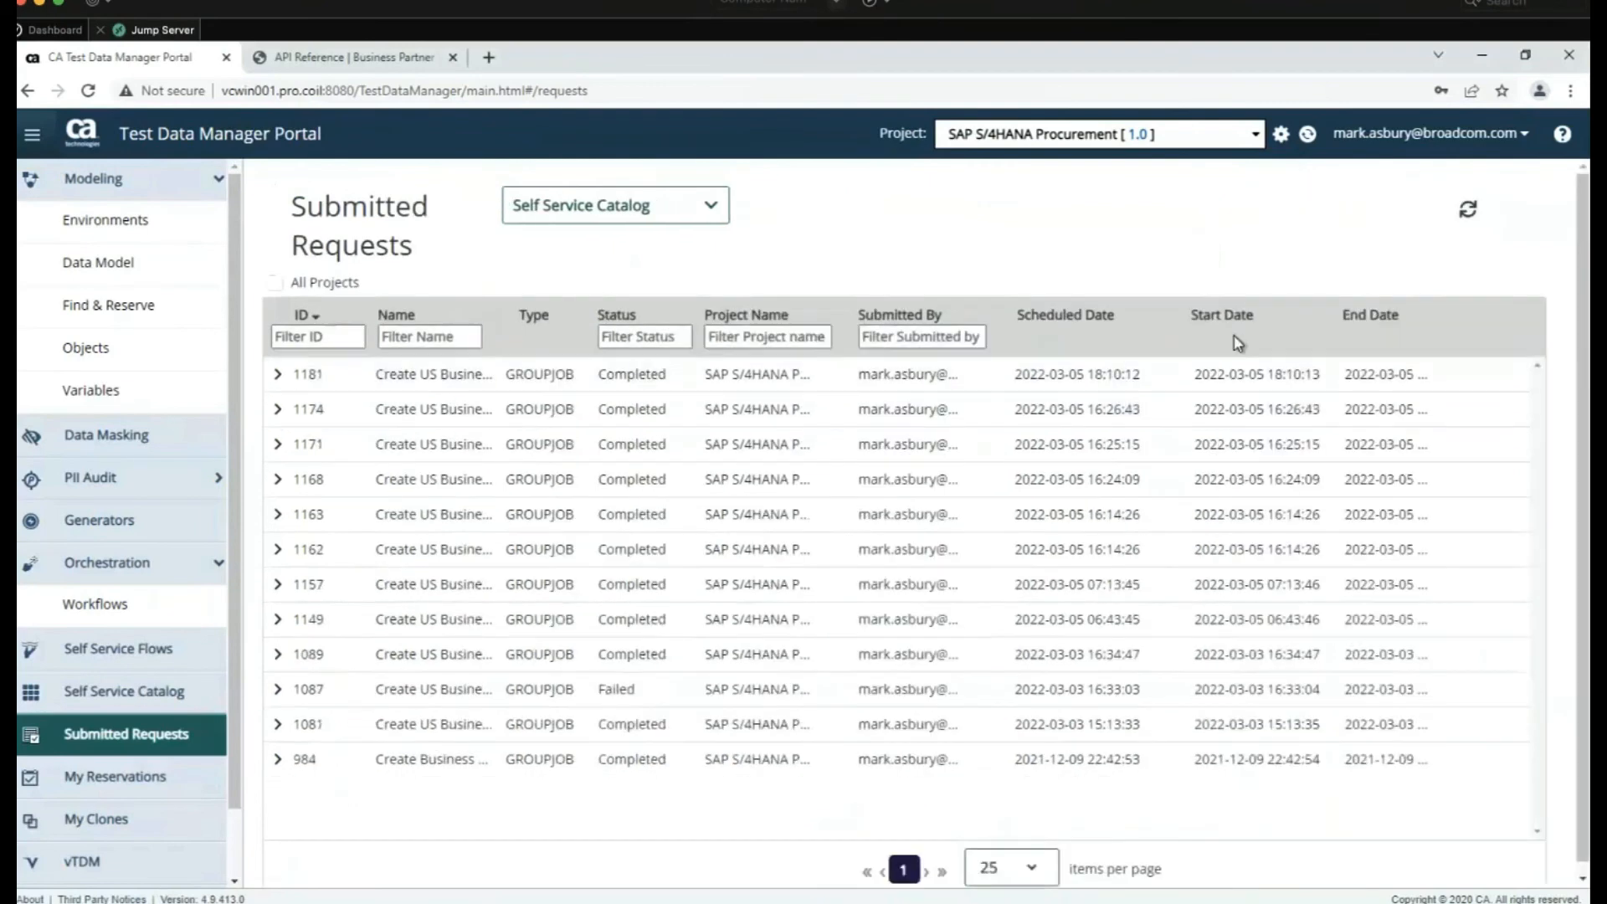
click(277, 376)
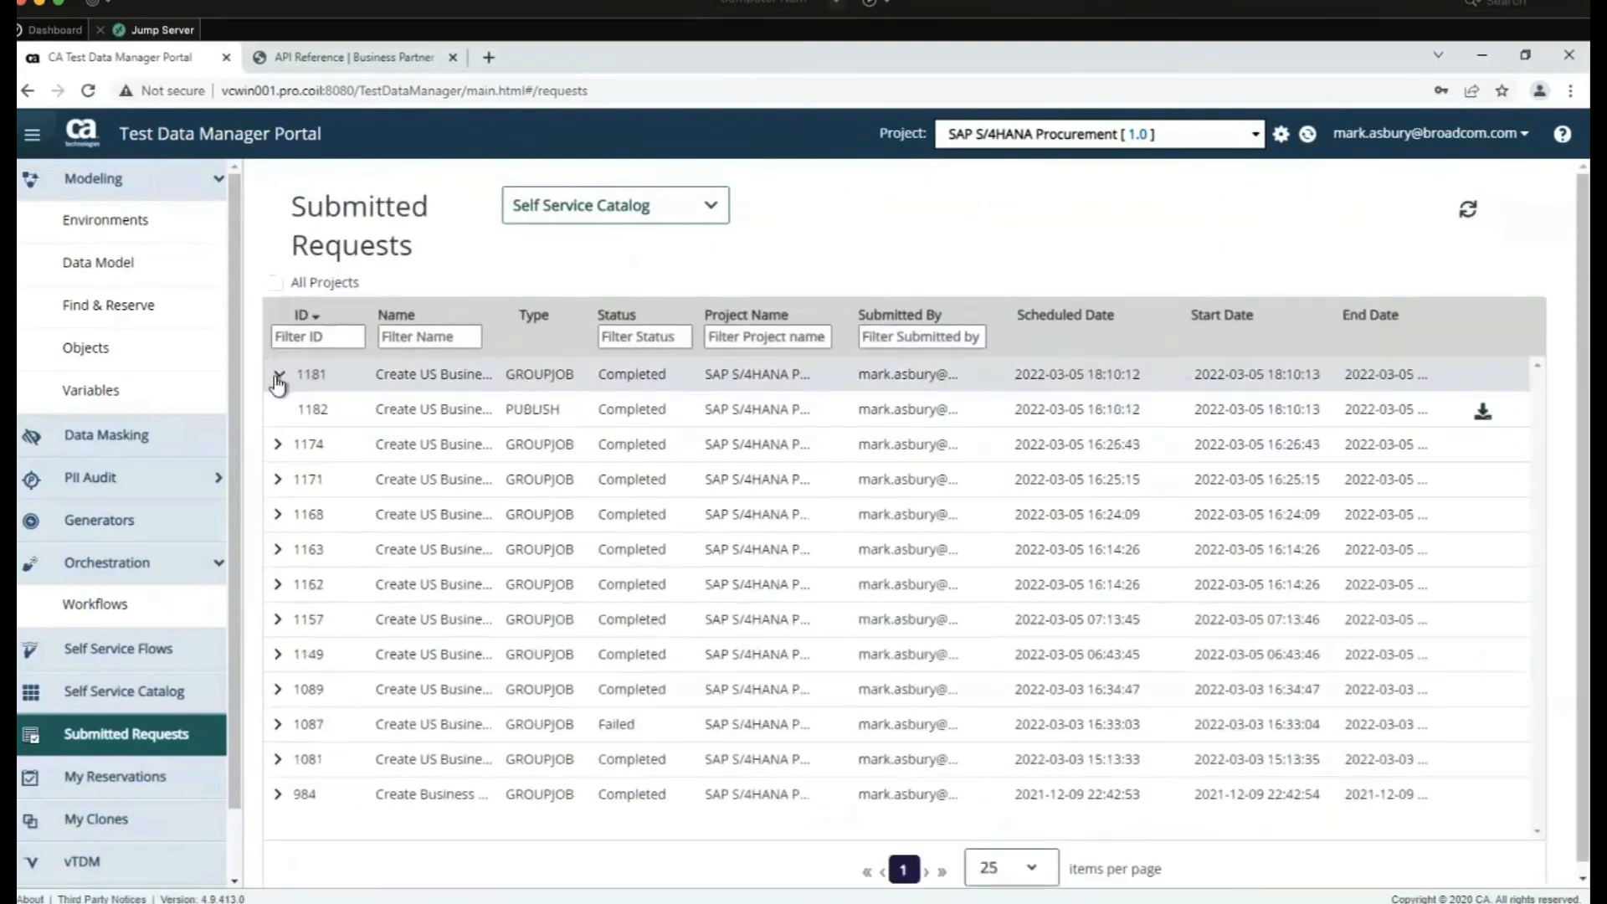
Download publish job 1182's output and open 1182.zip
click(1483, 413)
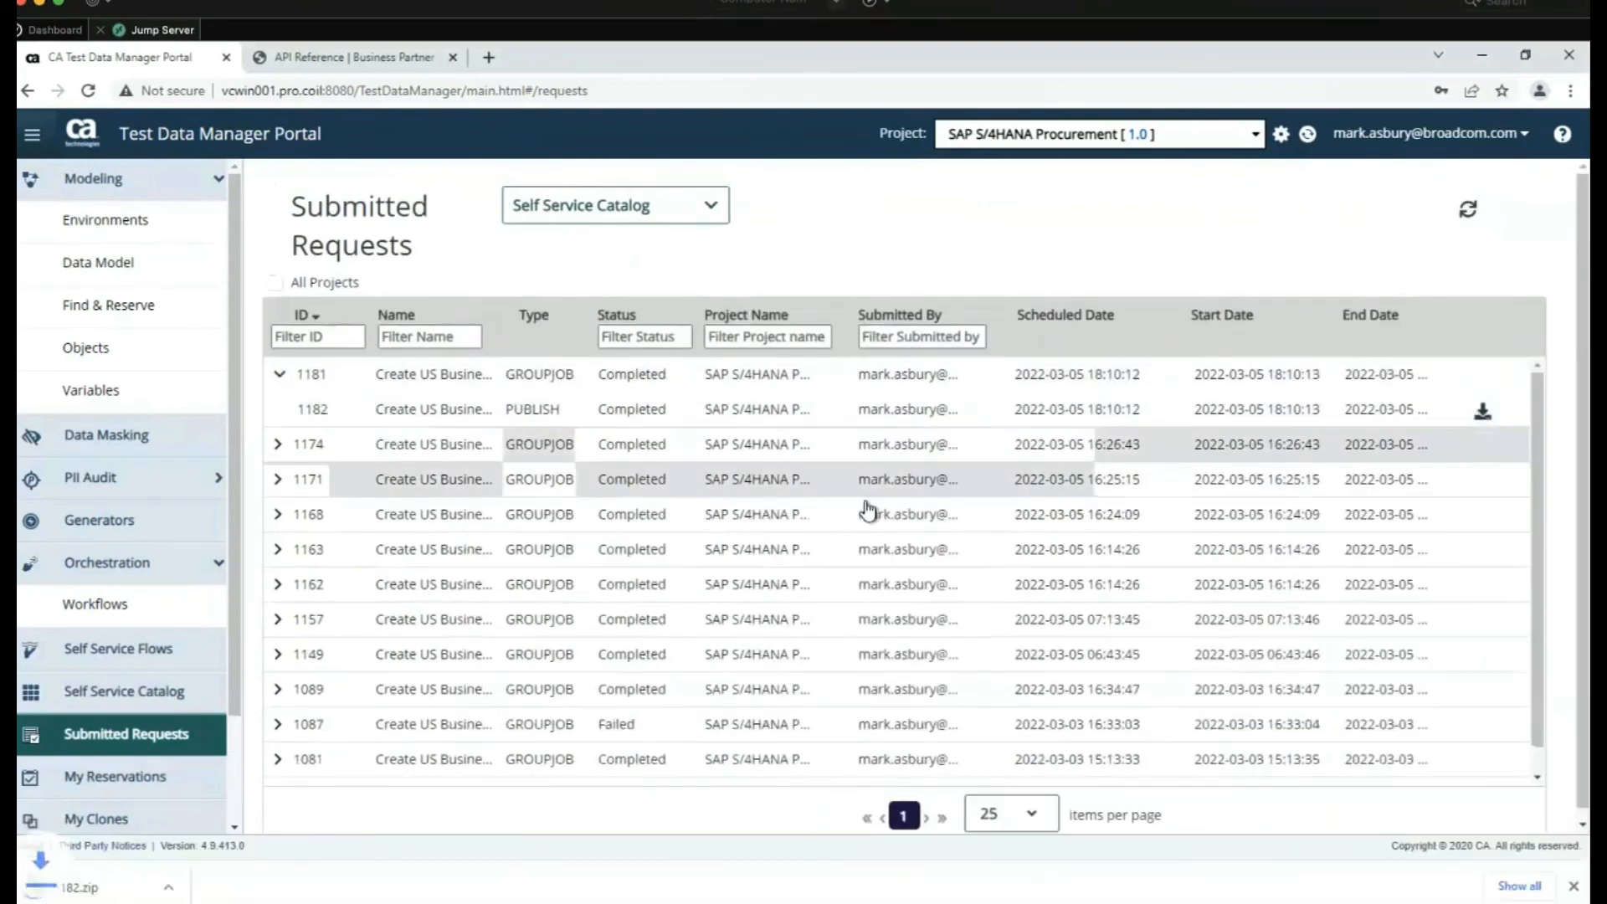
click(209, 891)
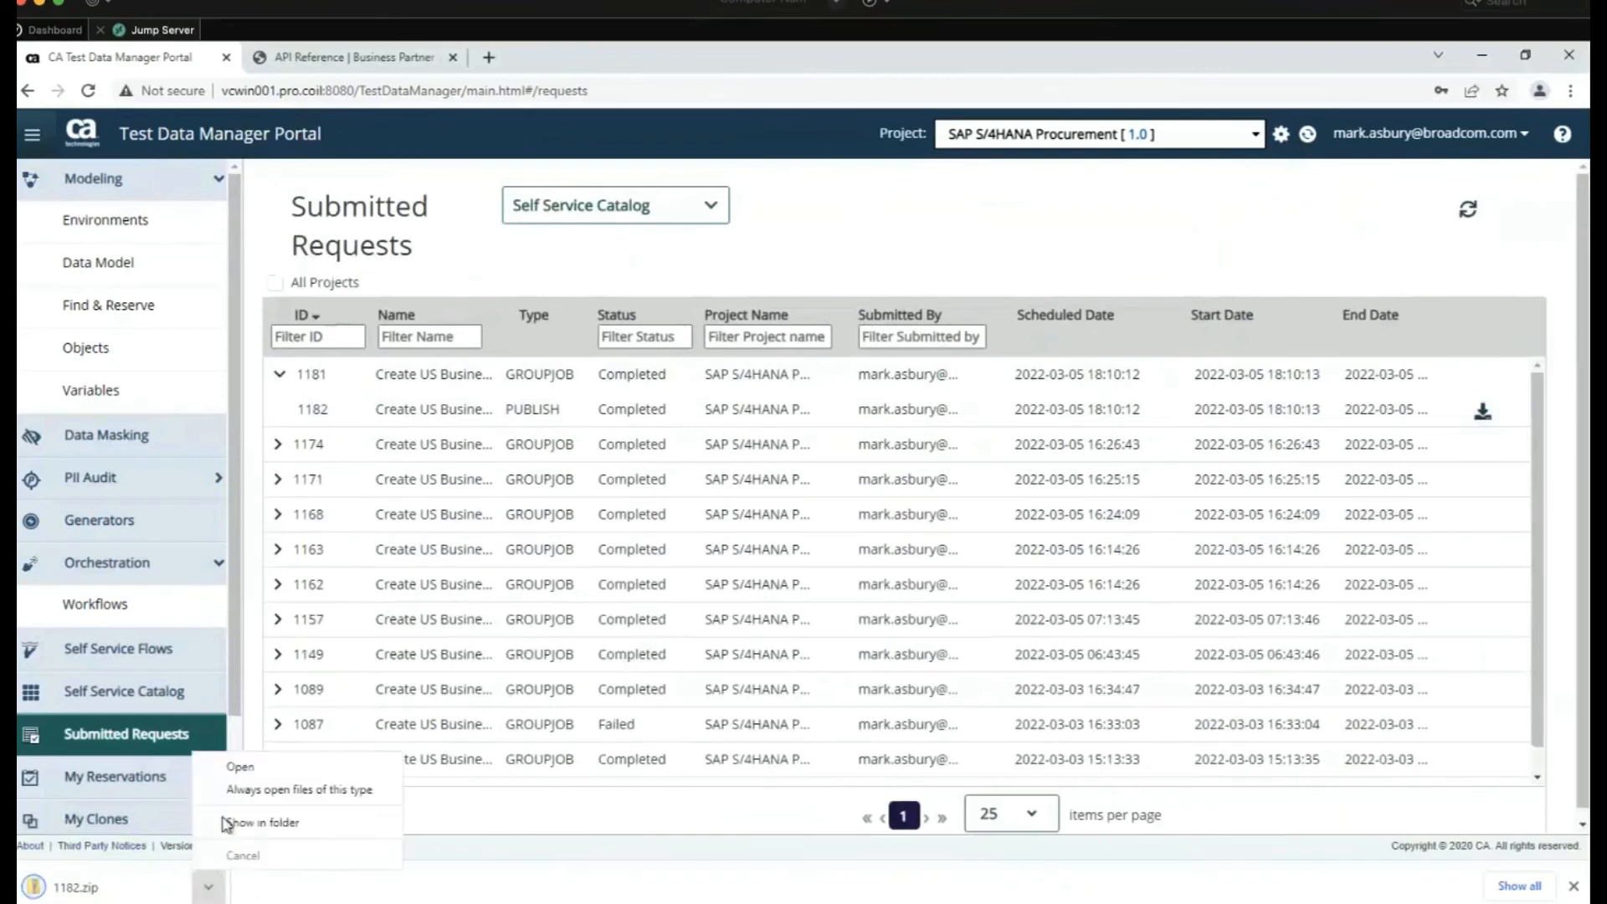
click(241, 765)
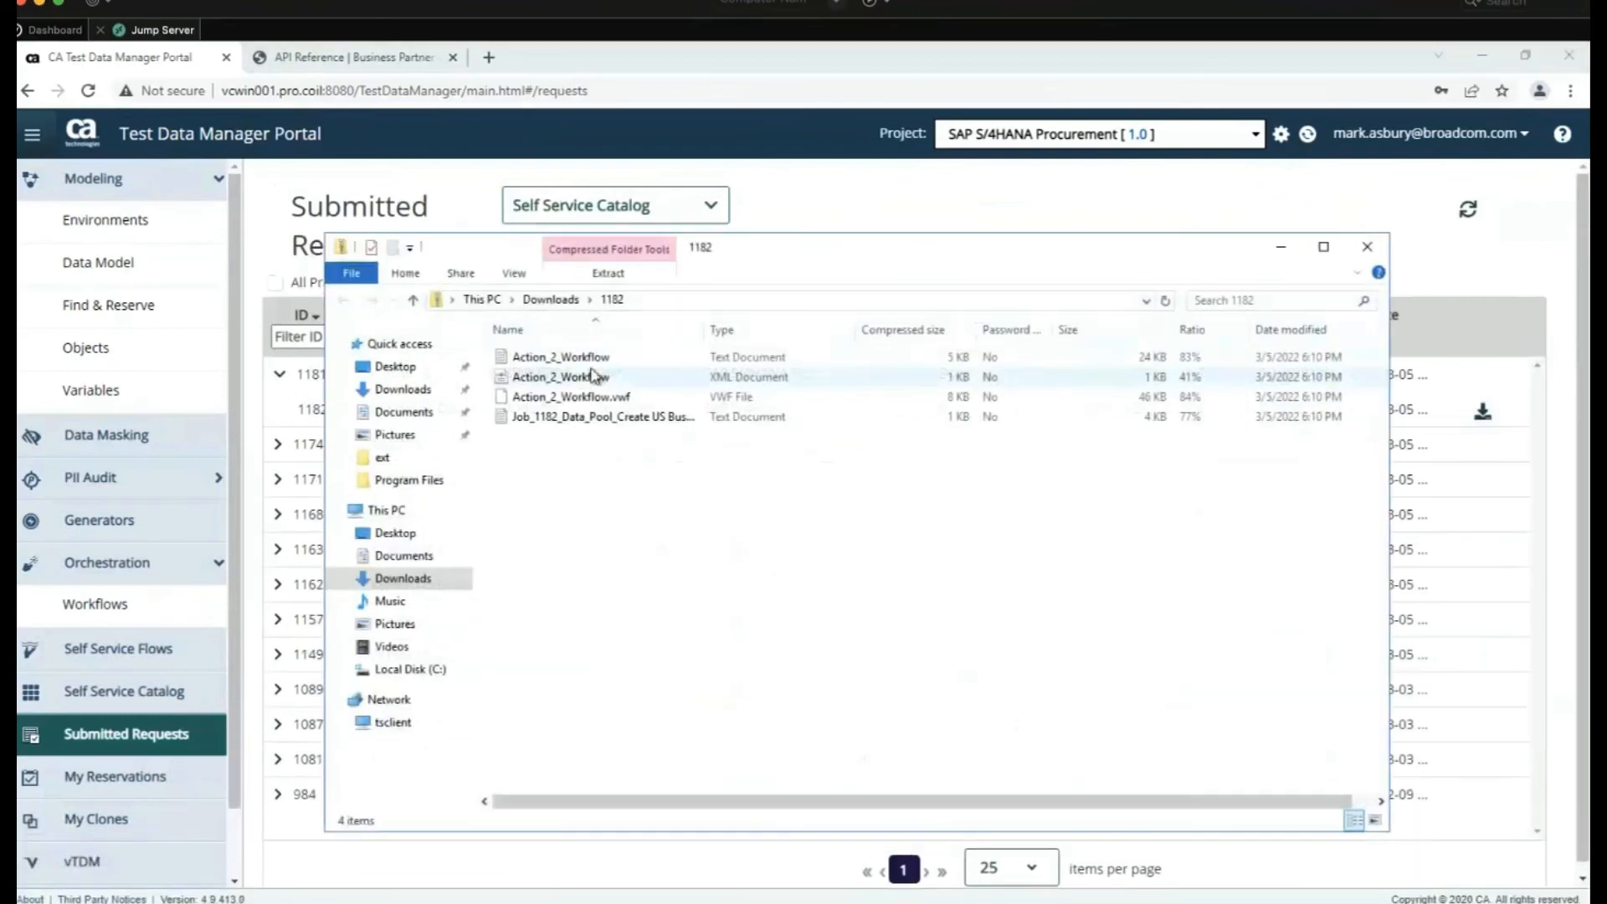
Review the Job_1182 publish log, highlighting staging clean-up and rows-inserted lines
double_click(595, 417)
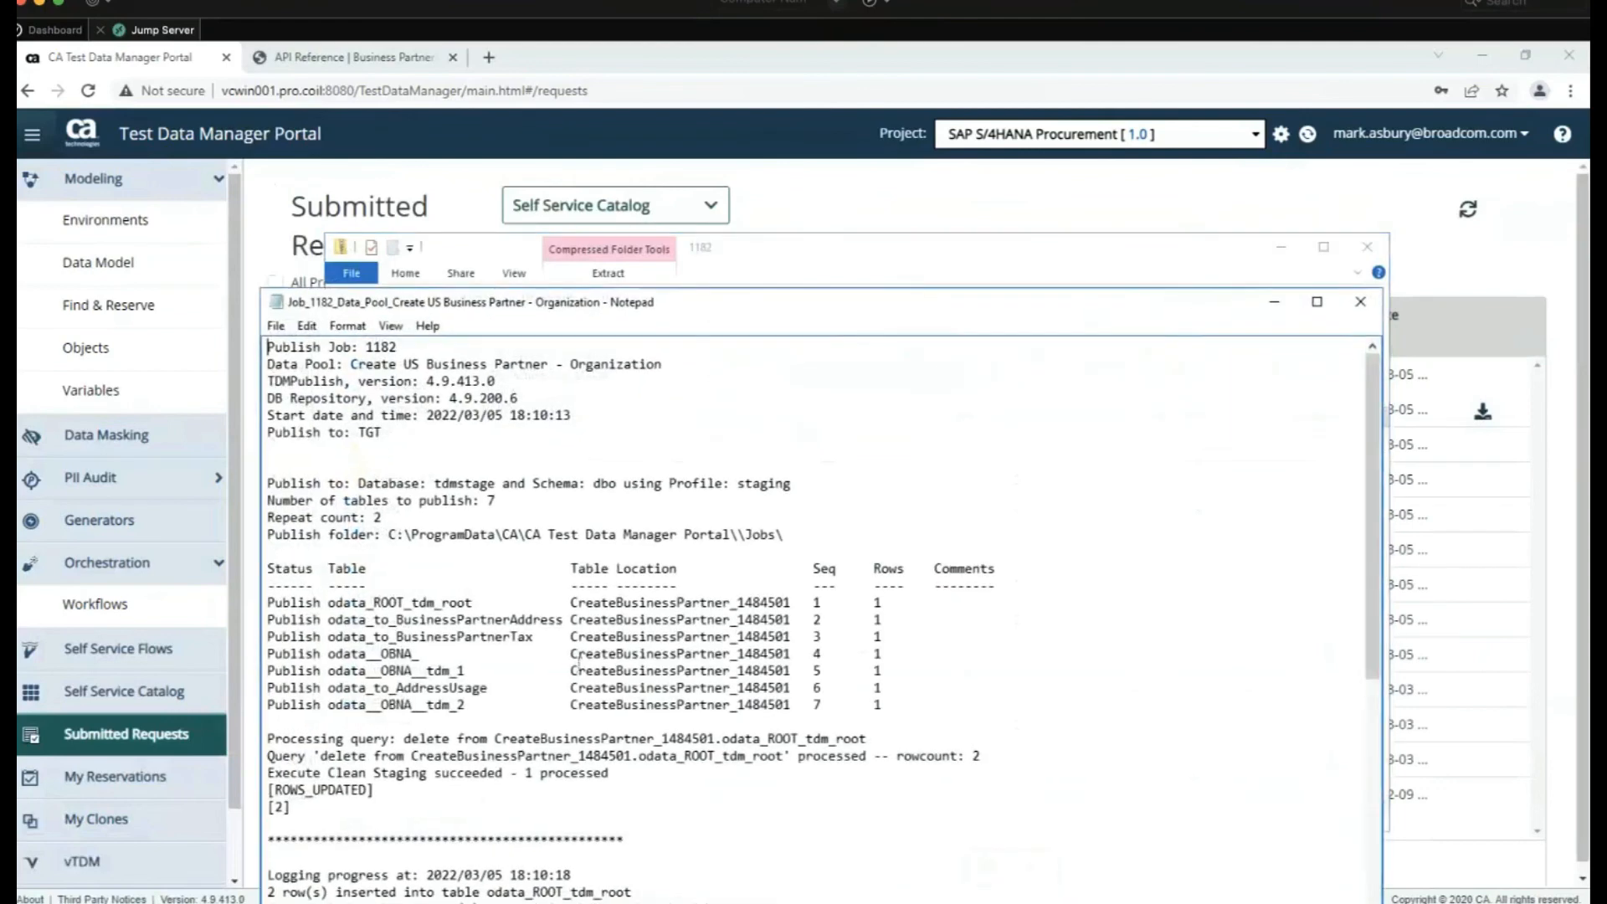
drag(290, 807, 266, 721)
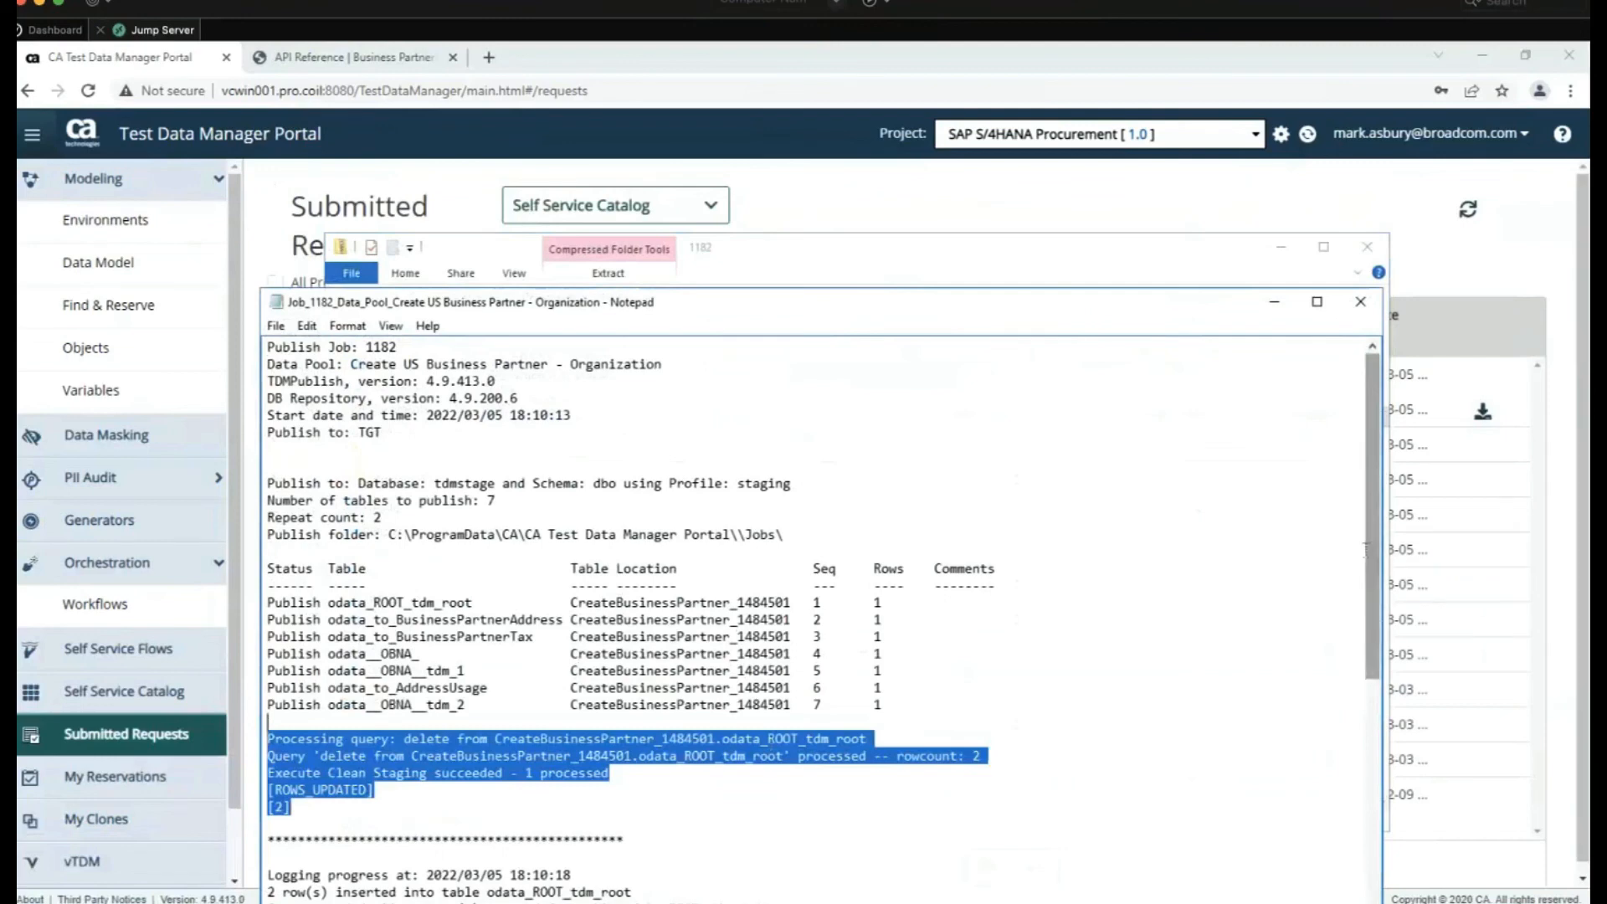
scroll(1375, 625, down, 10)
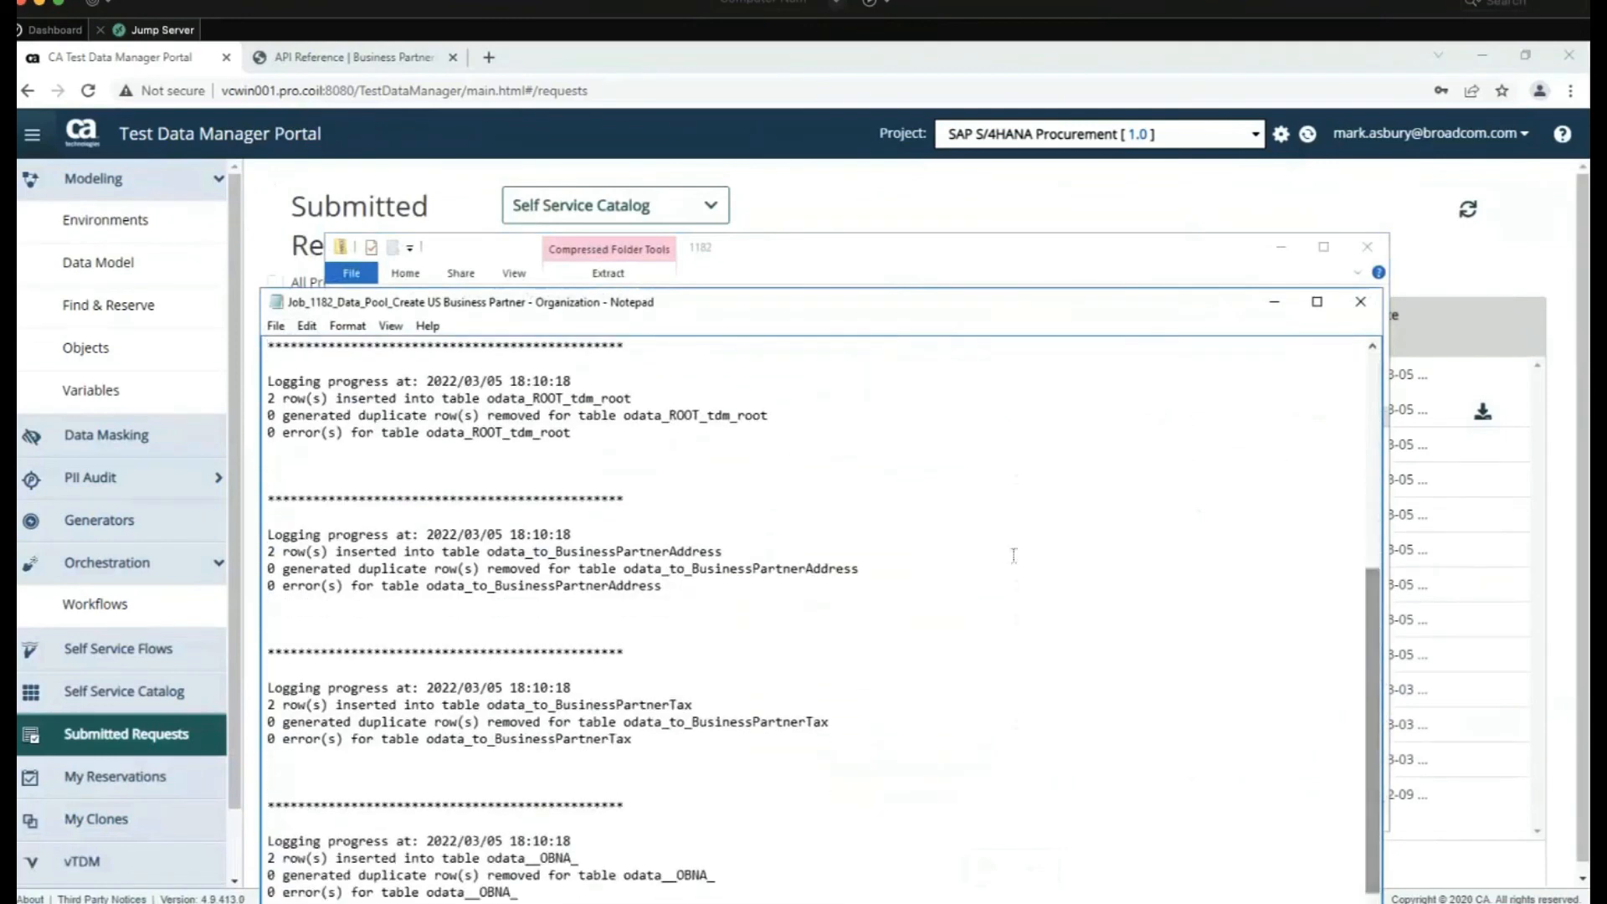
drag(269, 398, 620, 721)
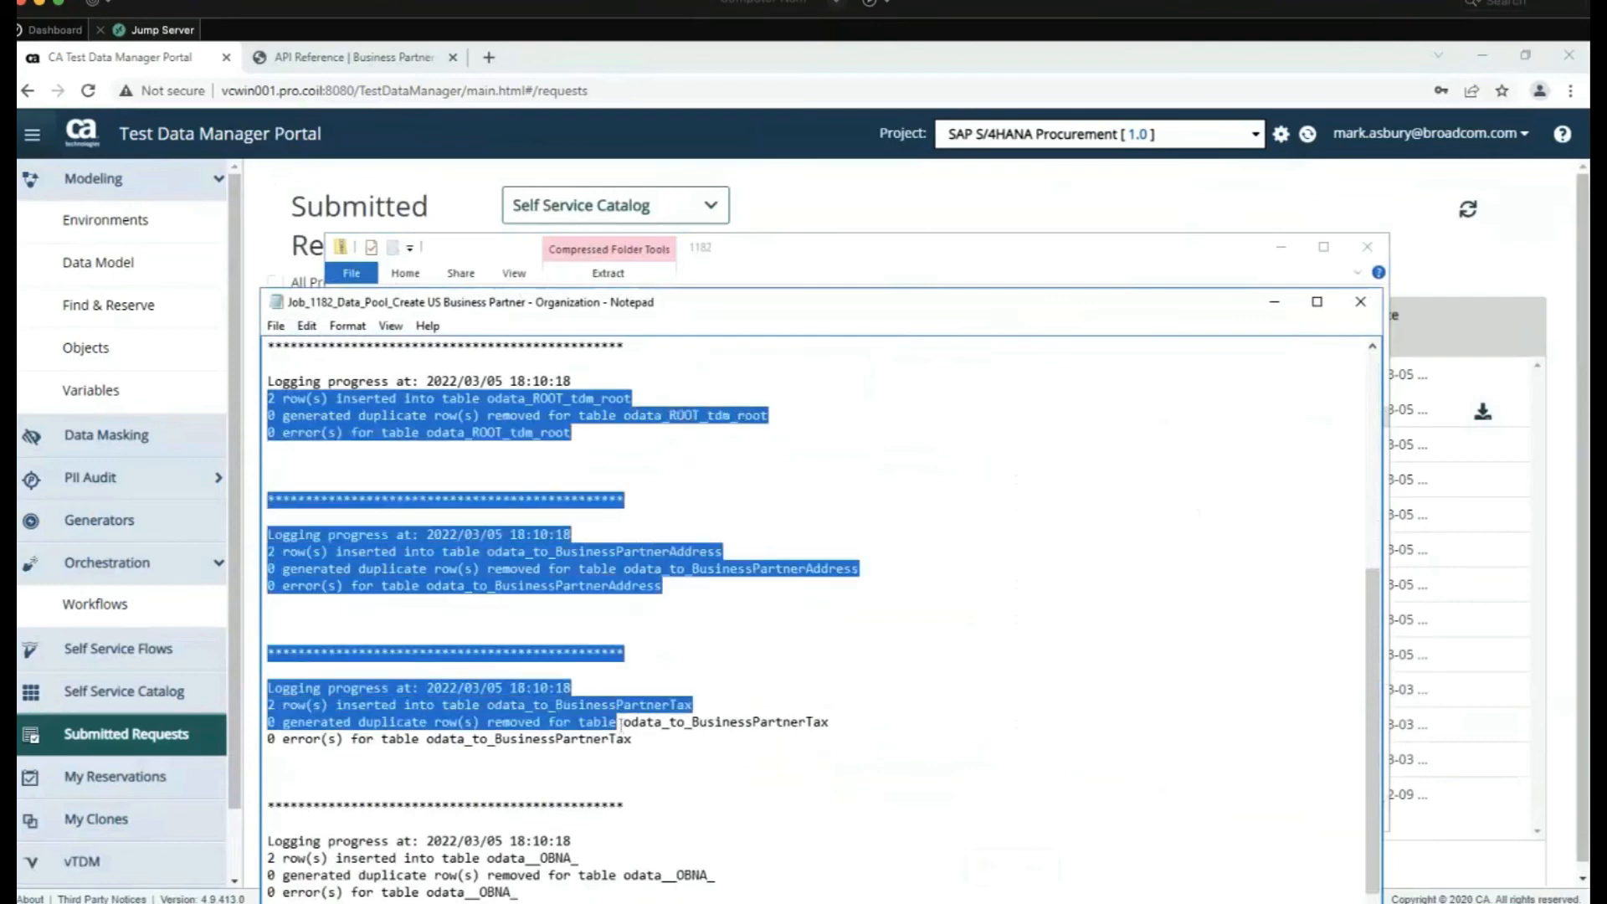
click(1366, 310)
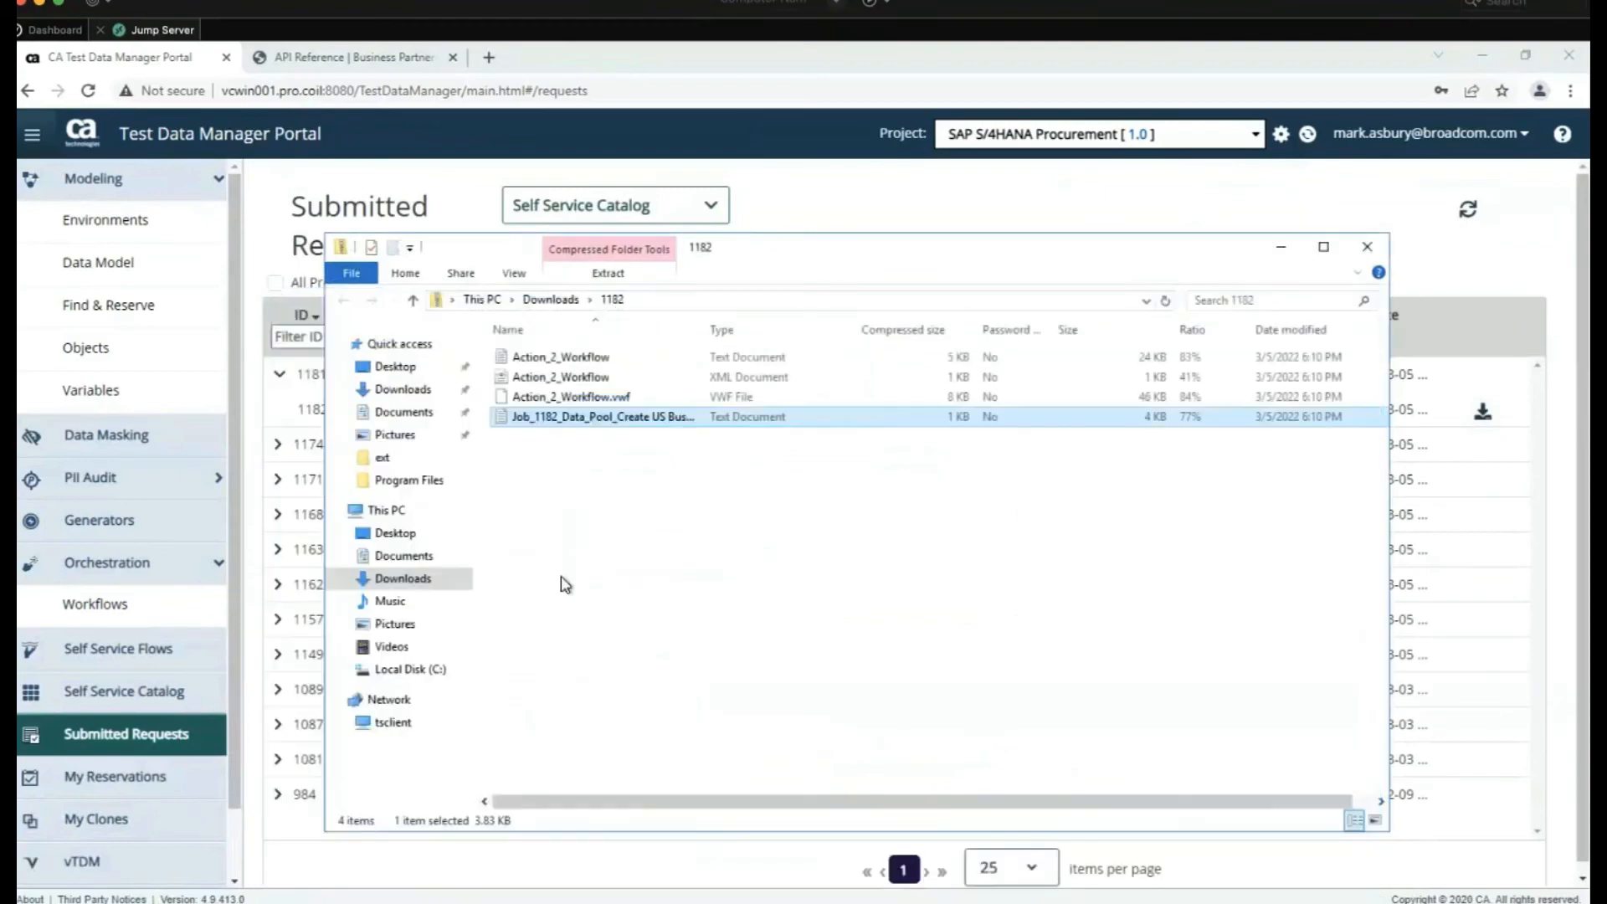
Scroll the Action_2_Workflow log to the Post to SAP API response 201 Created
double_click(612, 356)
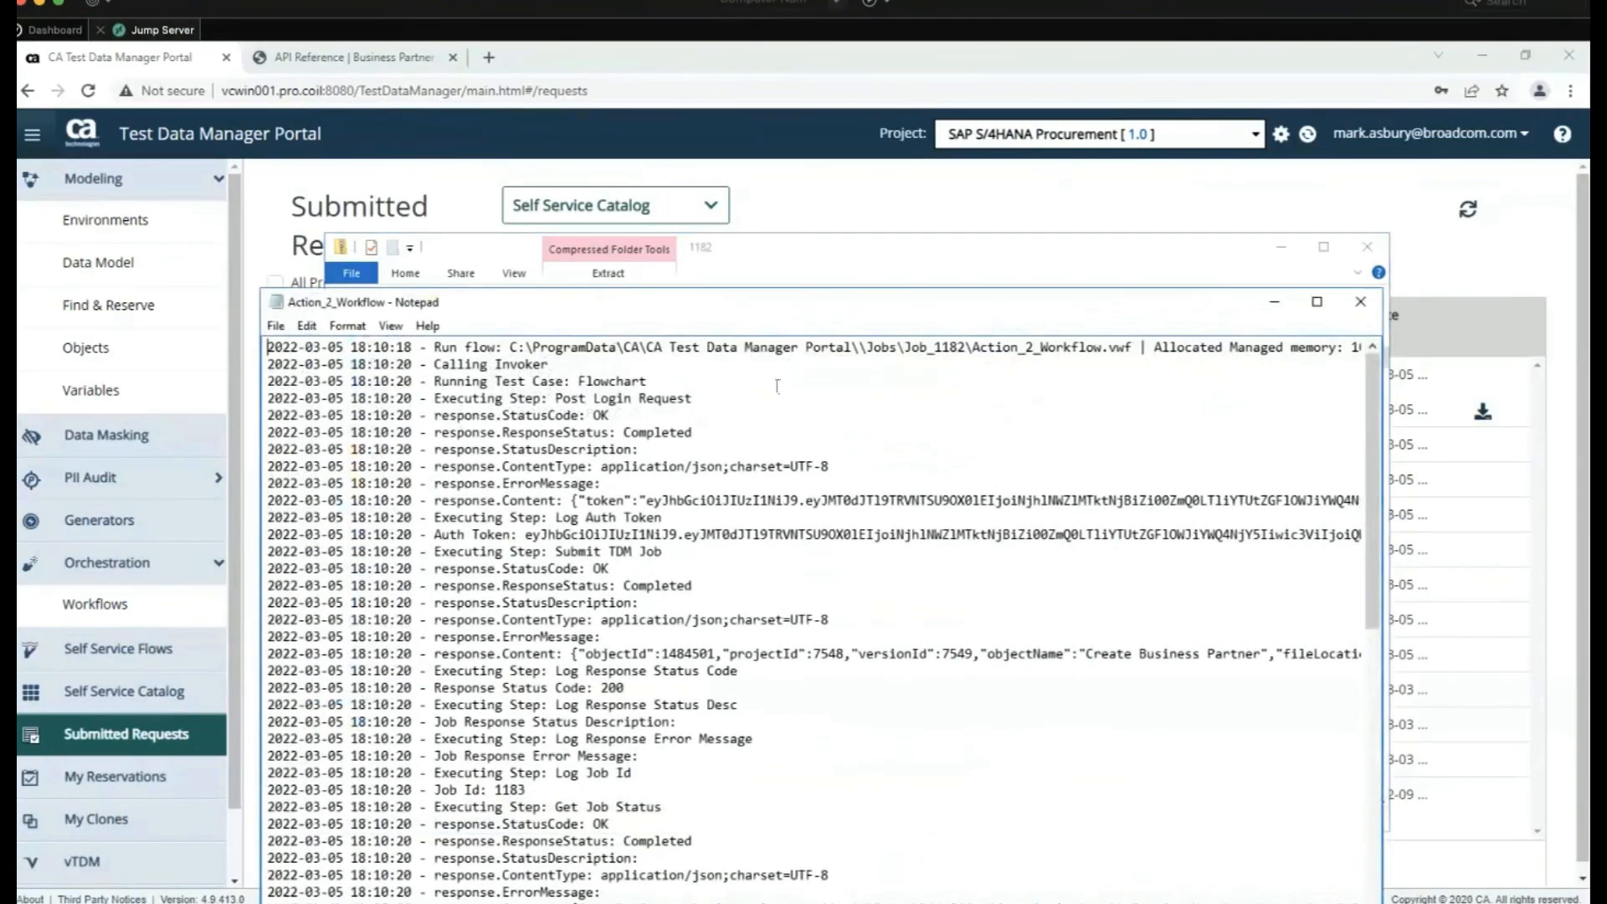
scroll(741, 576, down, 9)
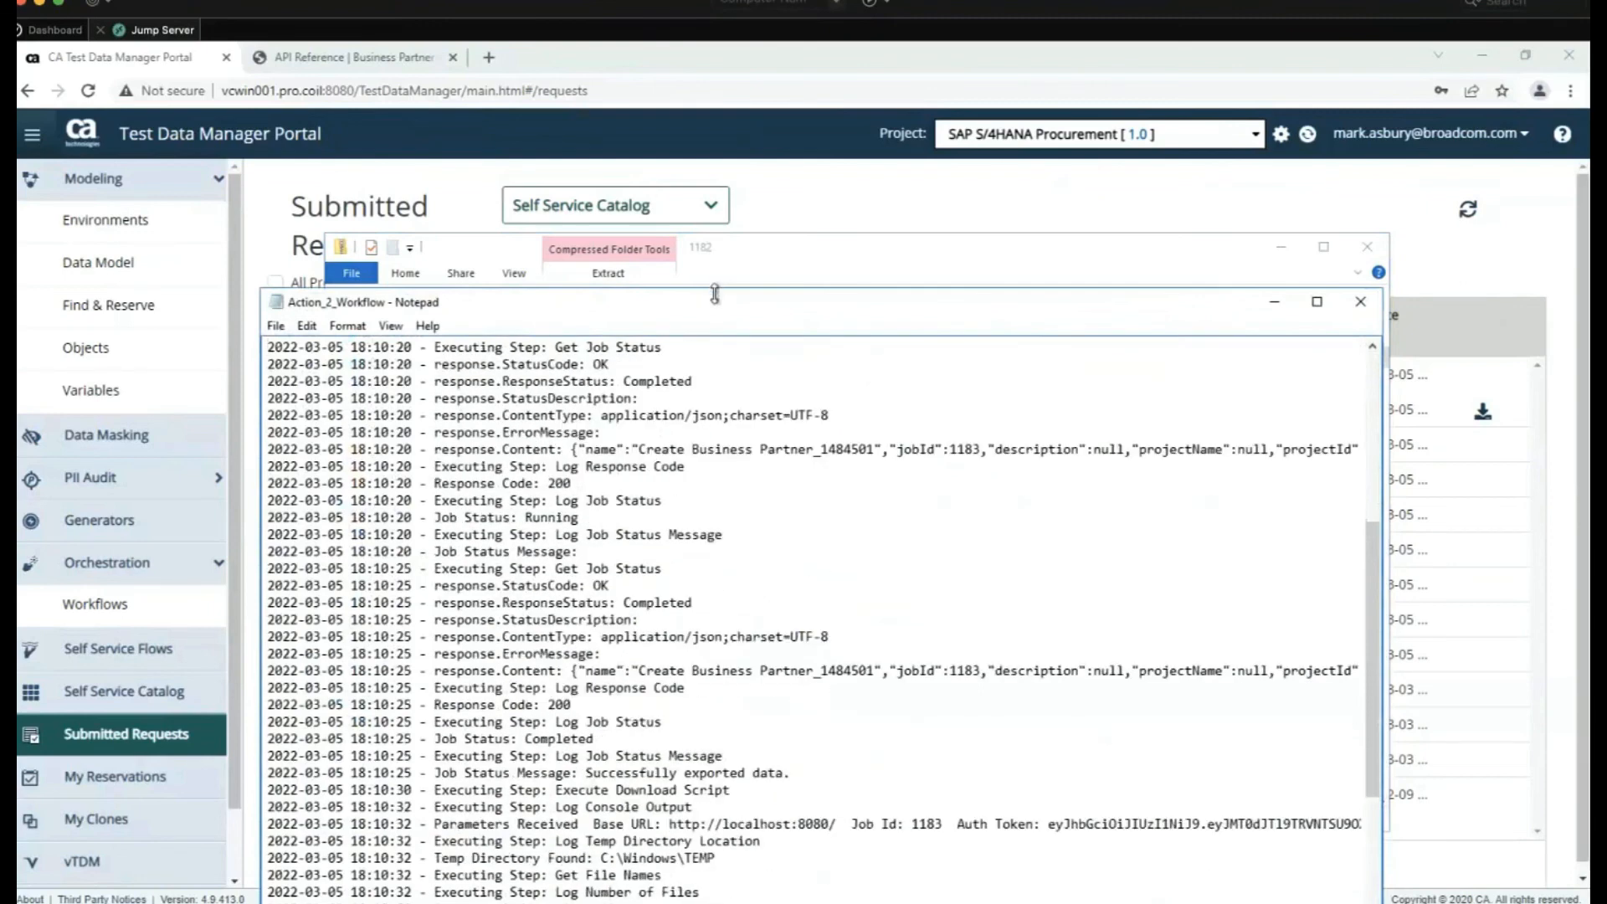
drag(716, 303, 678, 140)
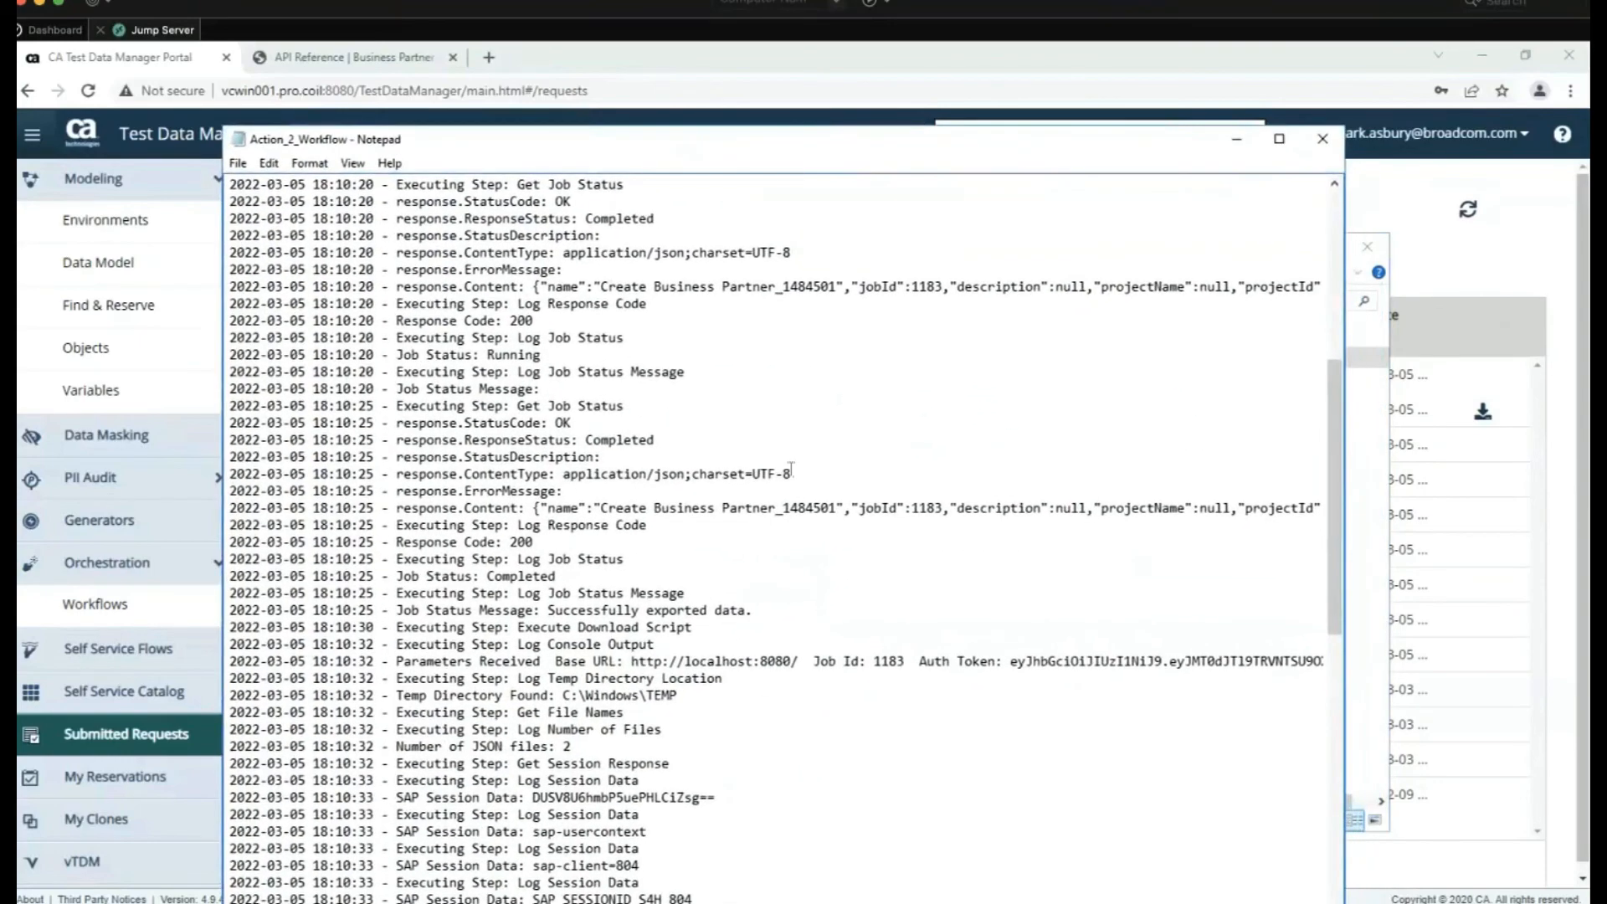
scroll(790, 469, down, 8)
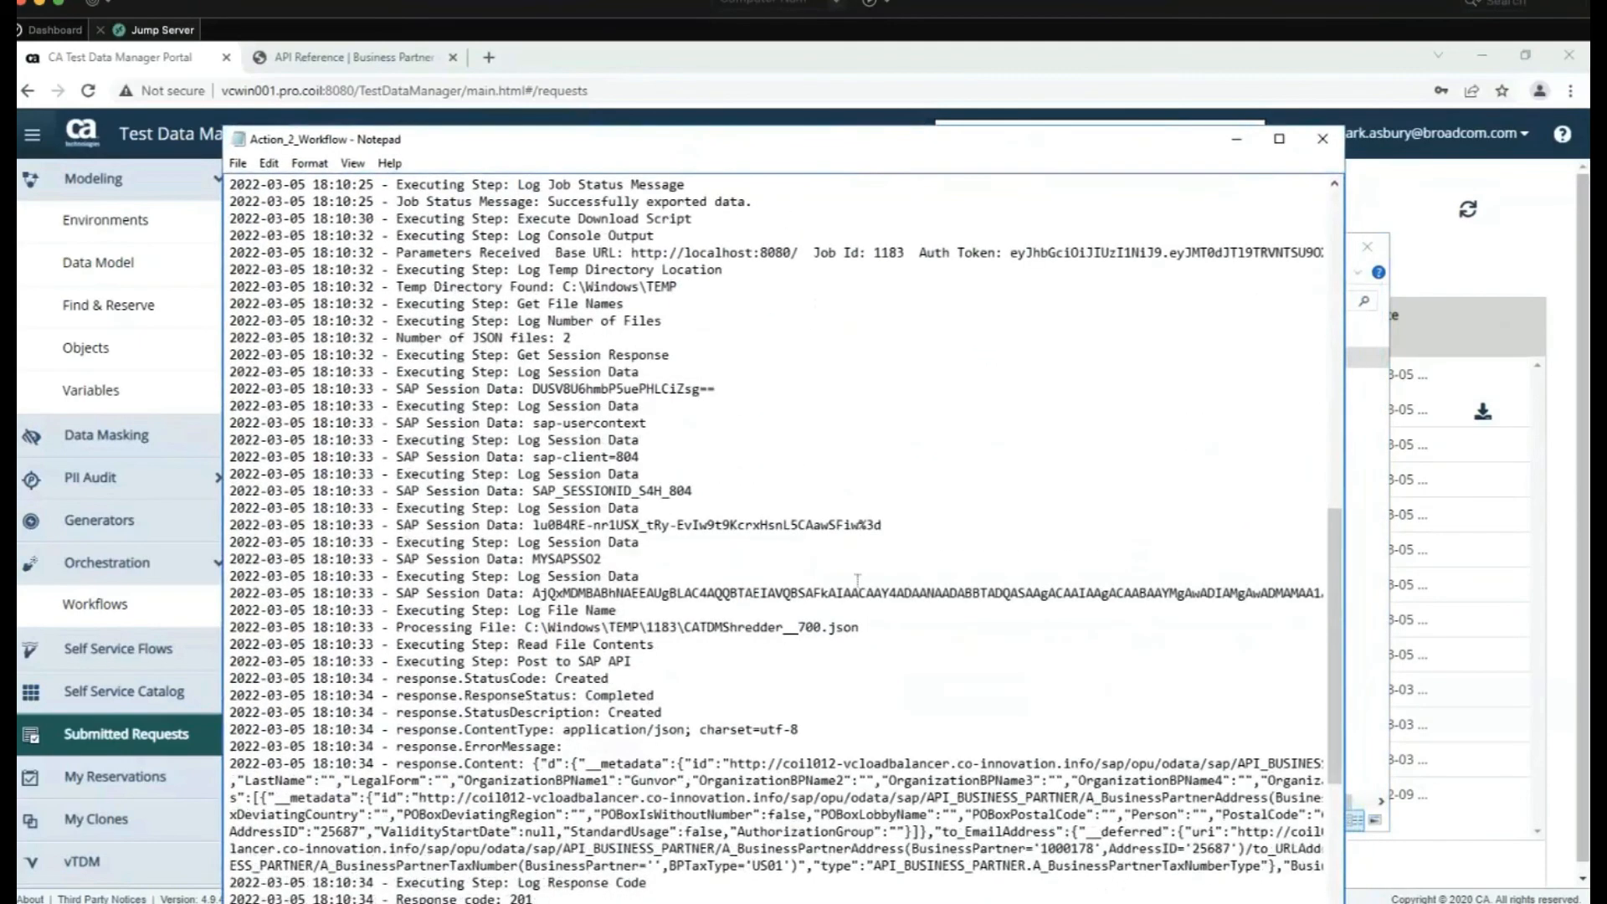
scroll(857, 579, down, 1)
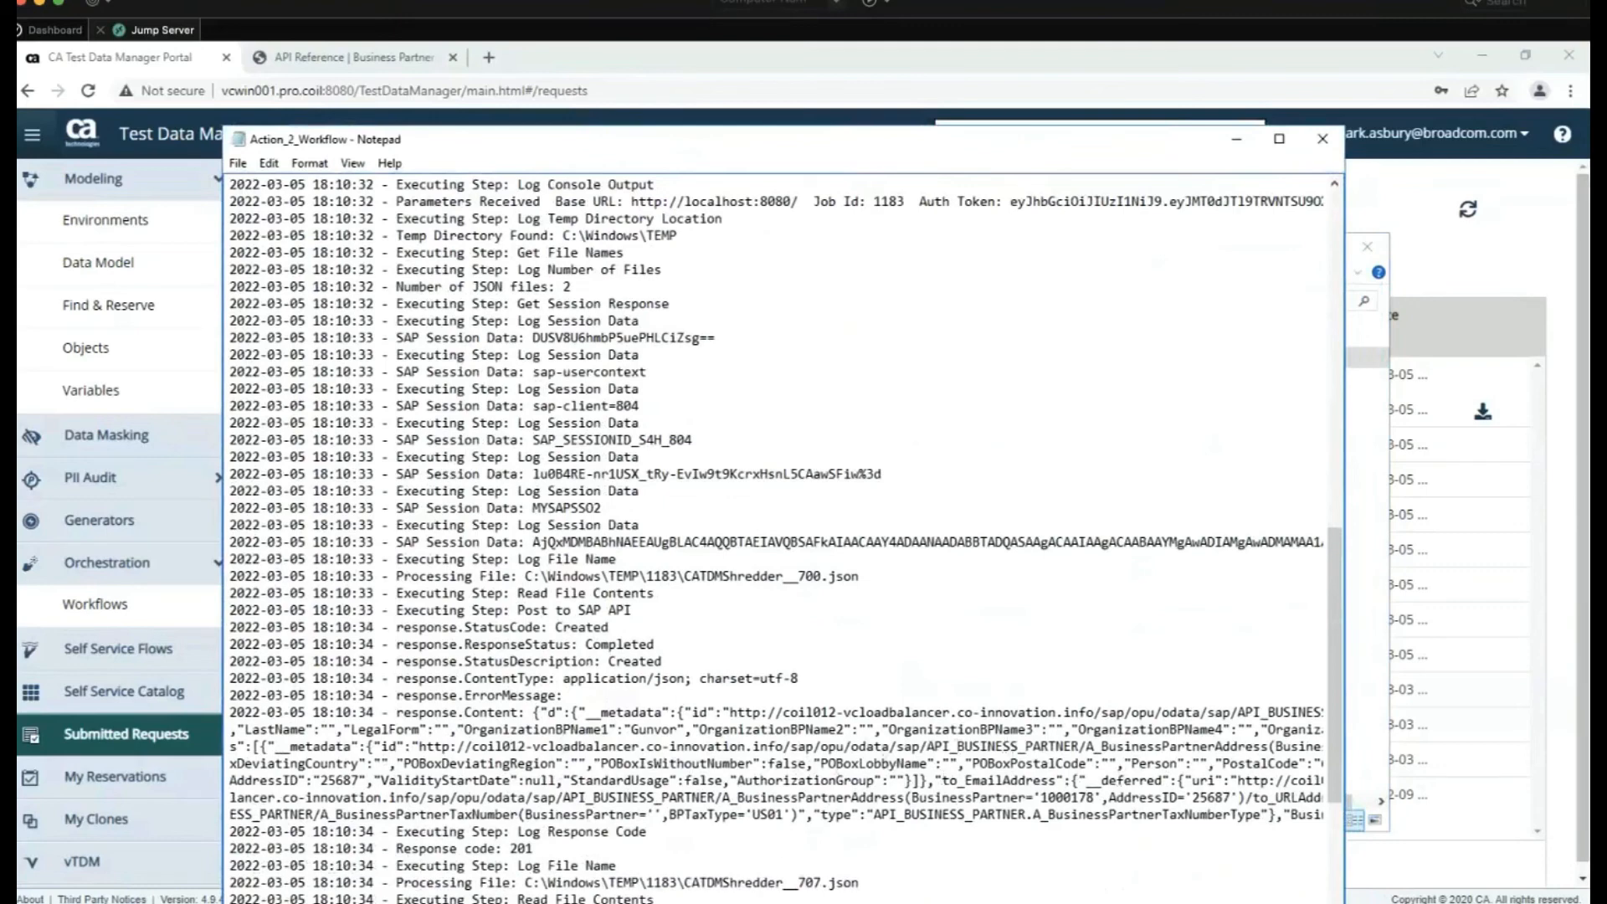
drag(833, 143, 834, 59)
drag(366, 856, 478, 868)
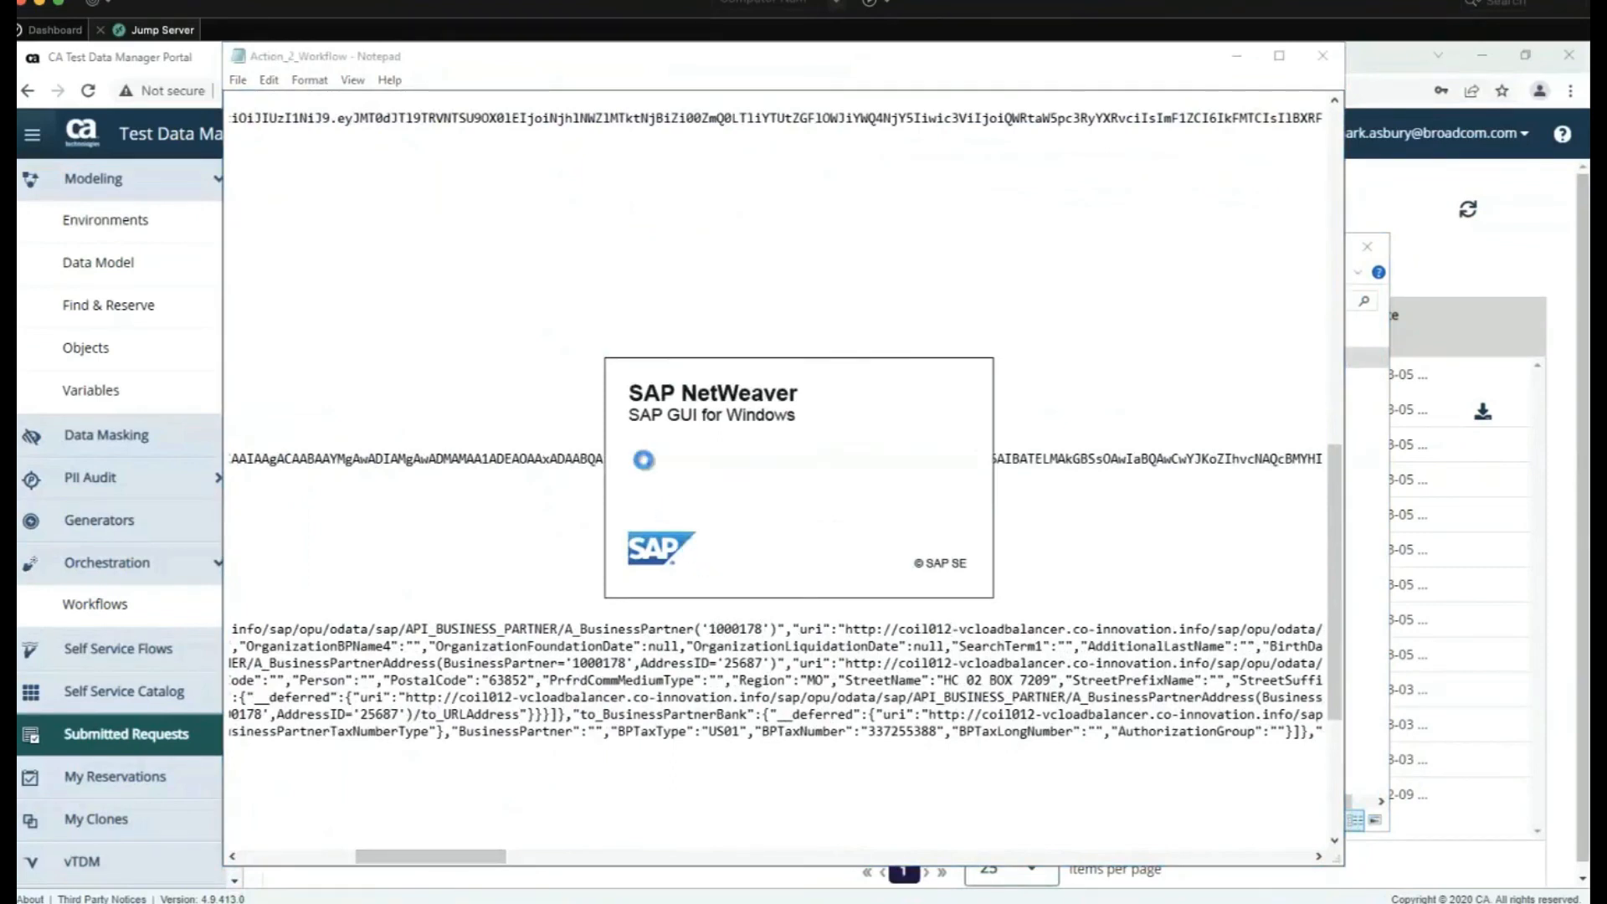
Log on to S4H (sid-hdb-s4h) client 804 with the user's credentials and enter transaction BP
click(935, 400)
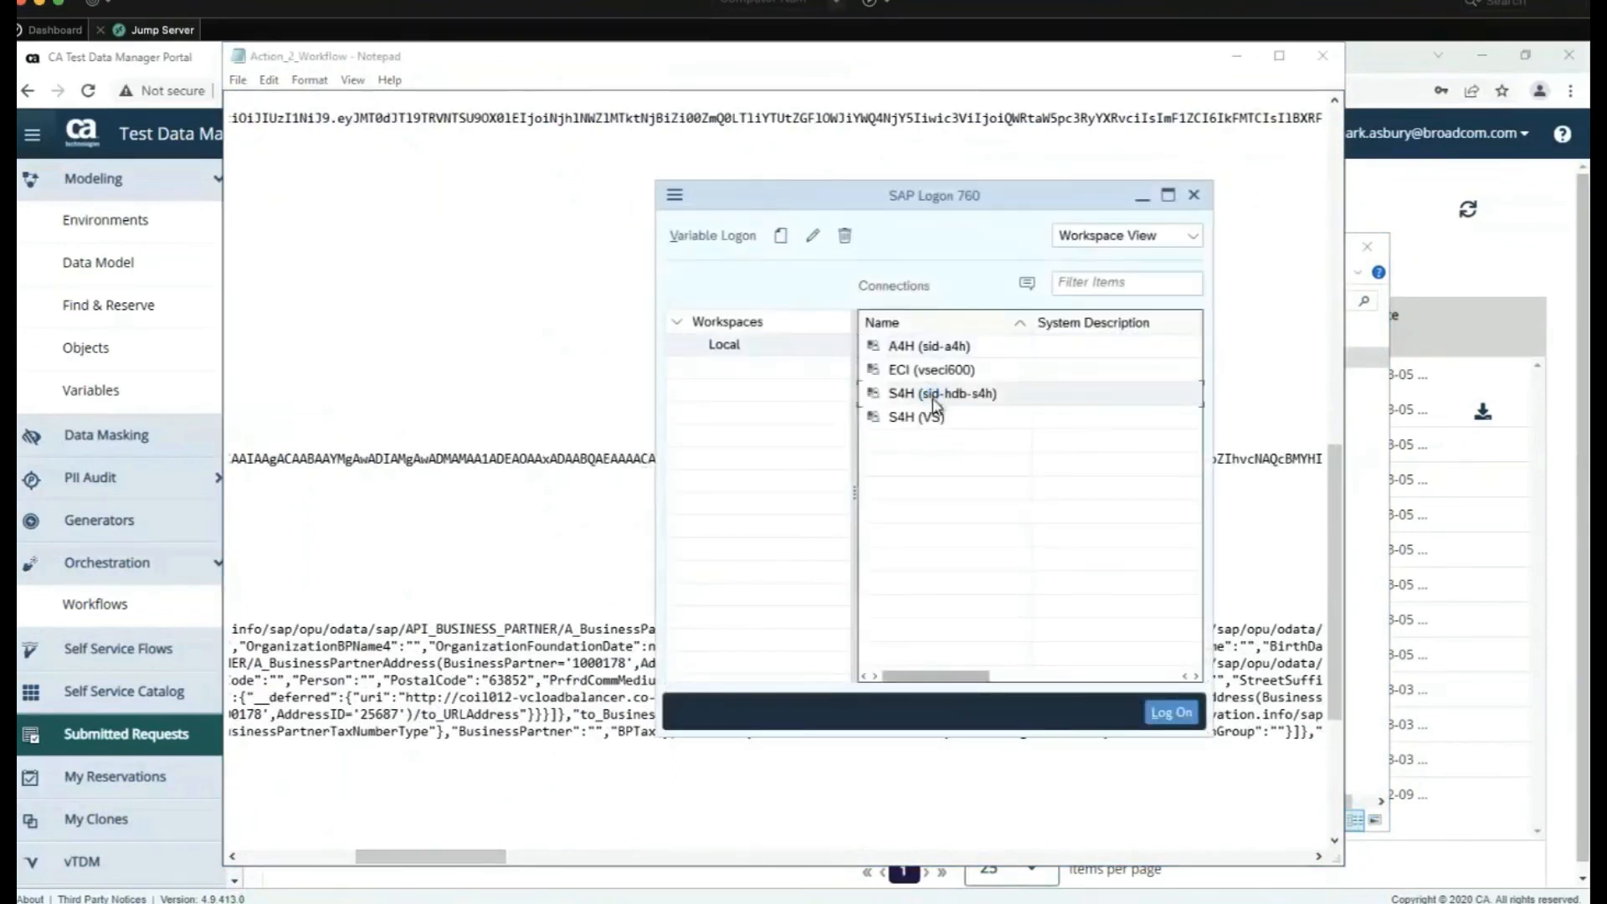
double_click(935, 395)
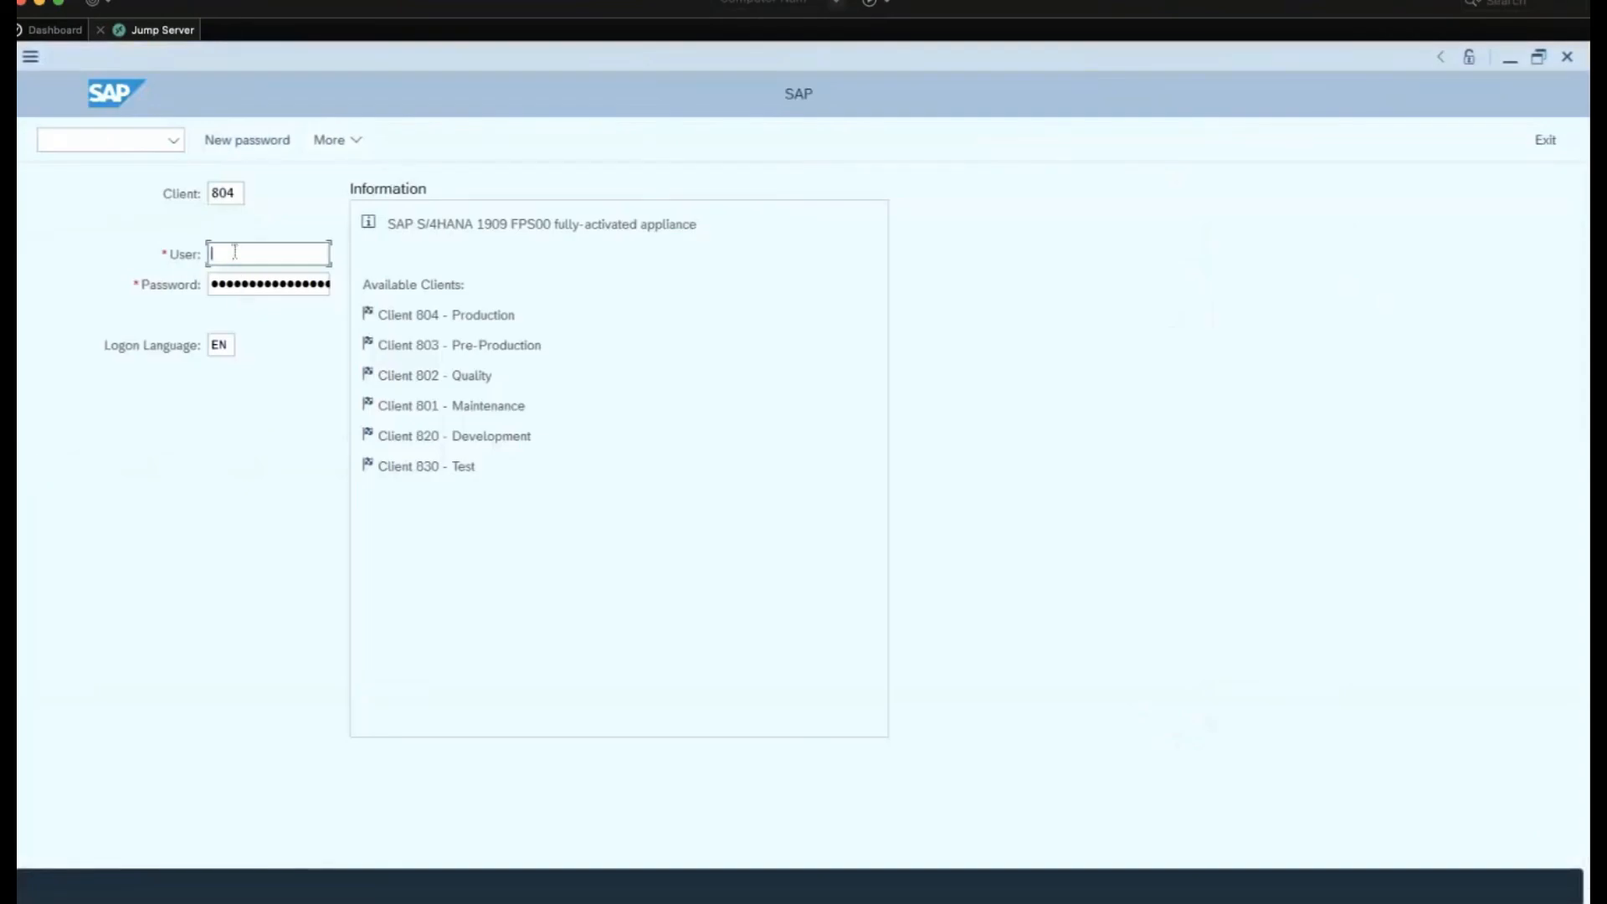
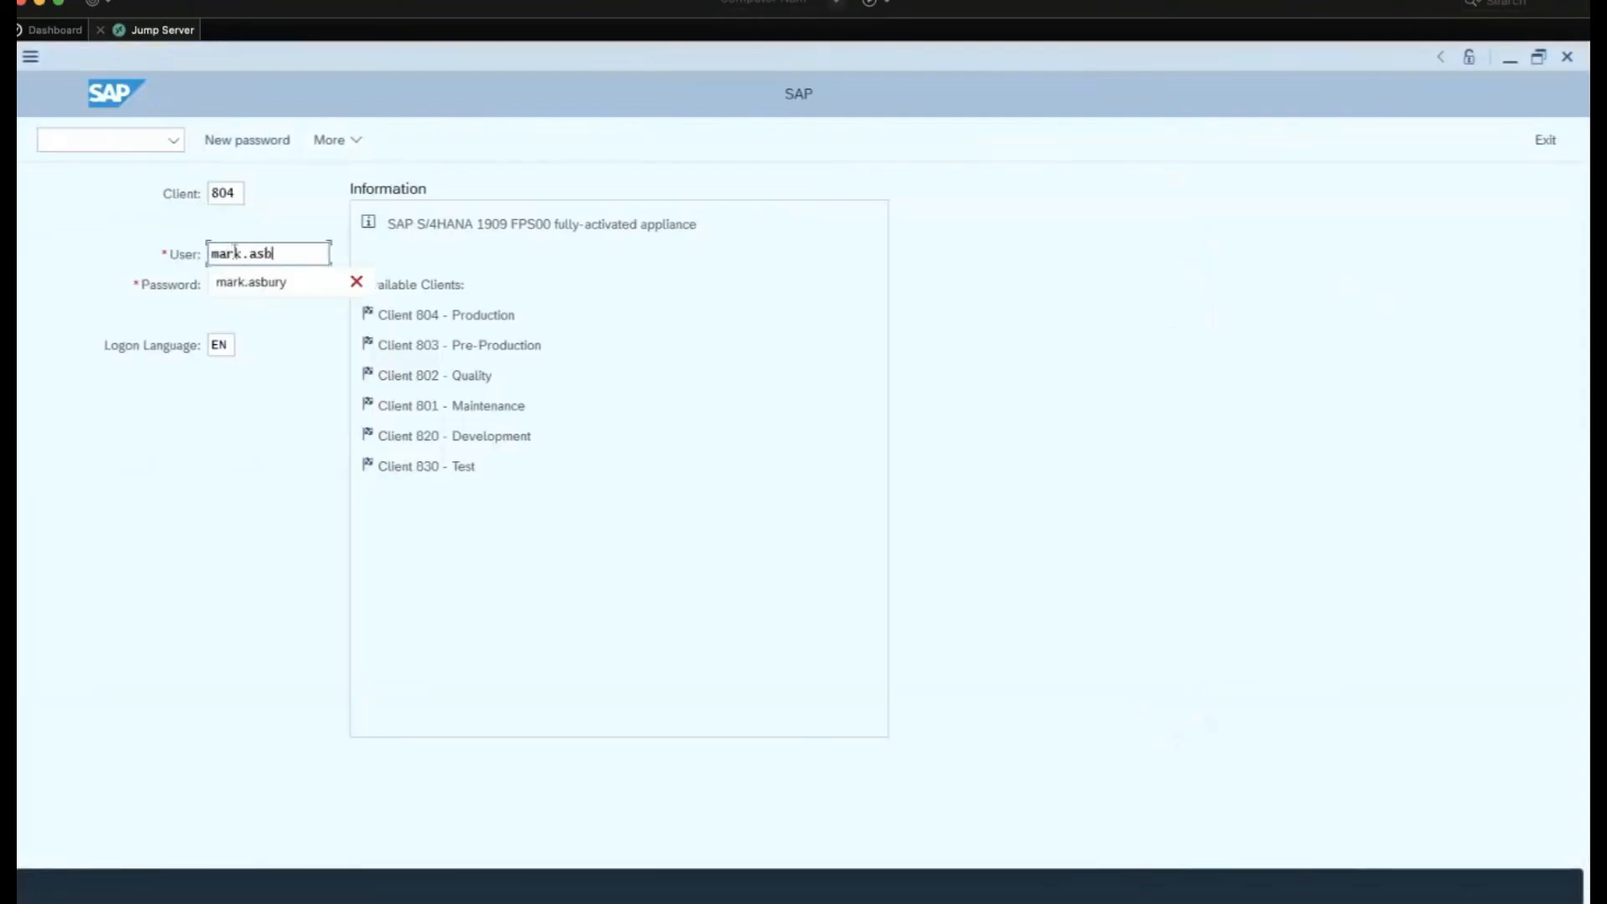
key(Tab)
text(•••)
key(Return)
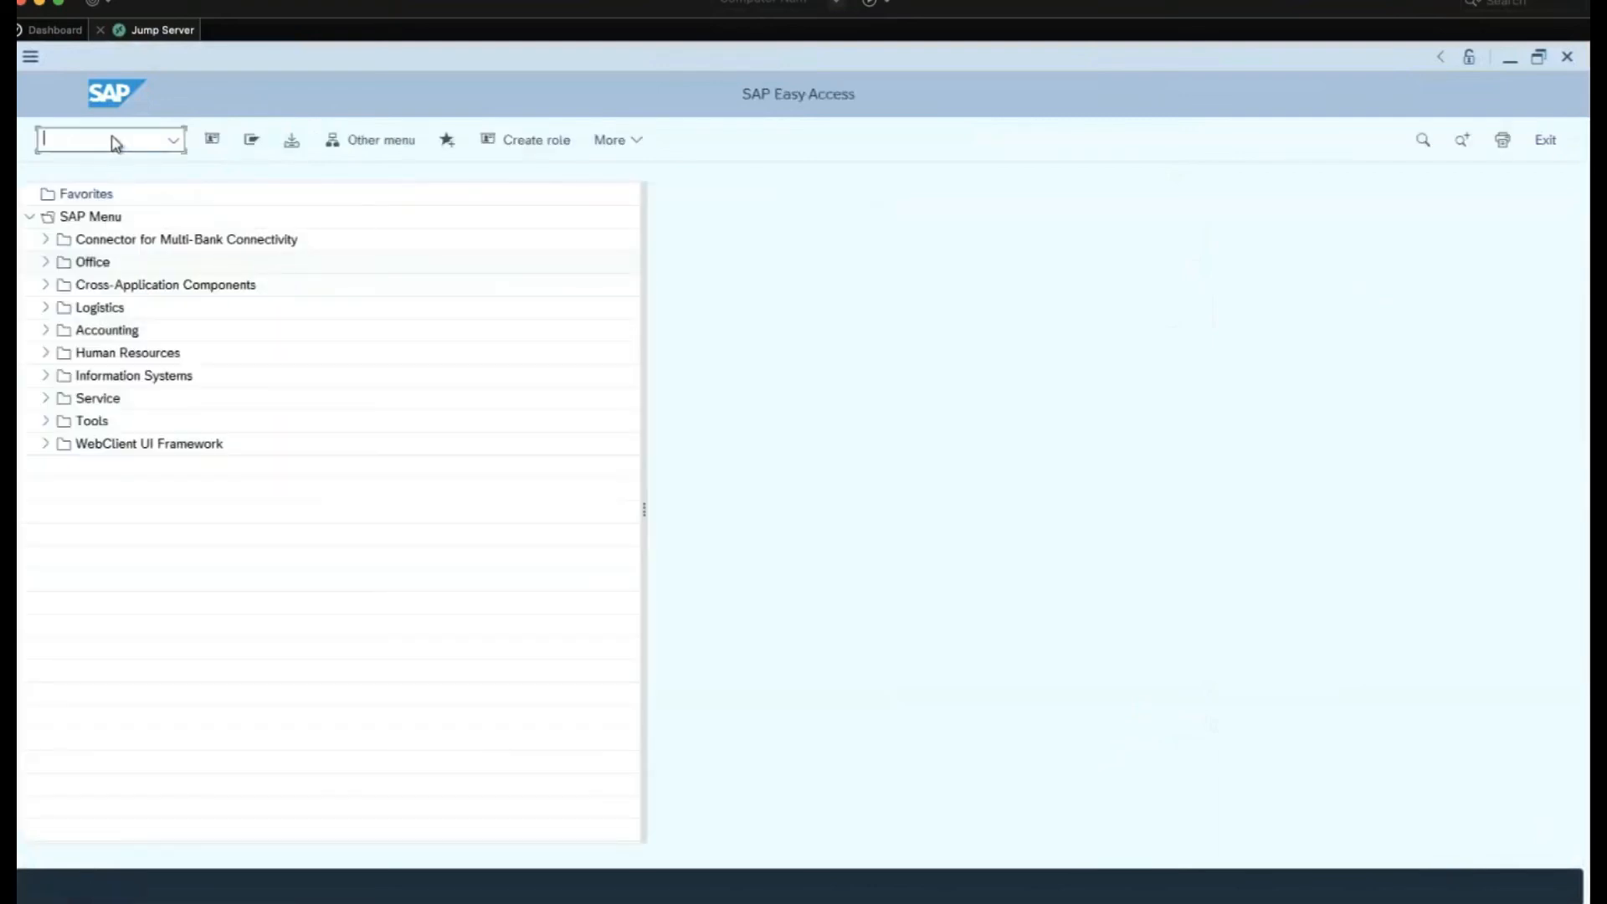
text(bp)
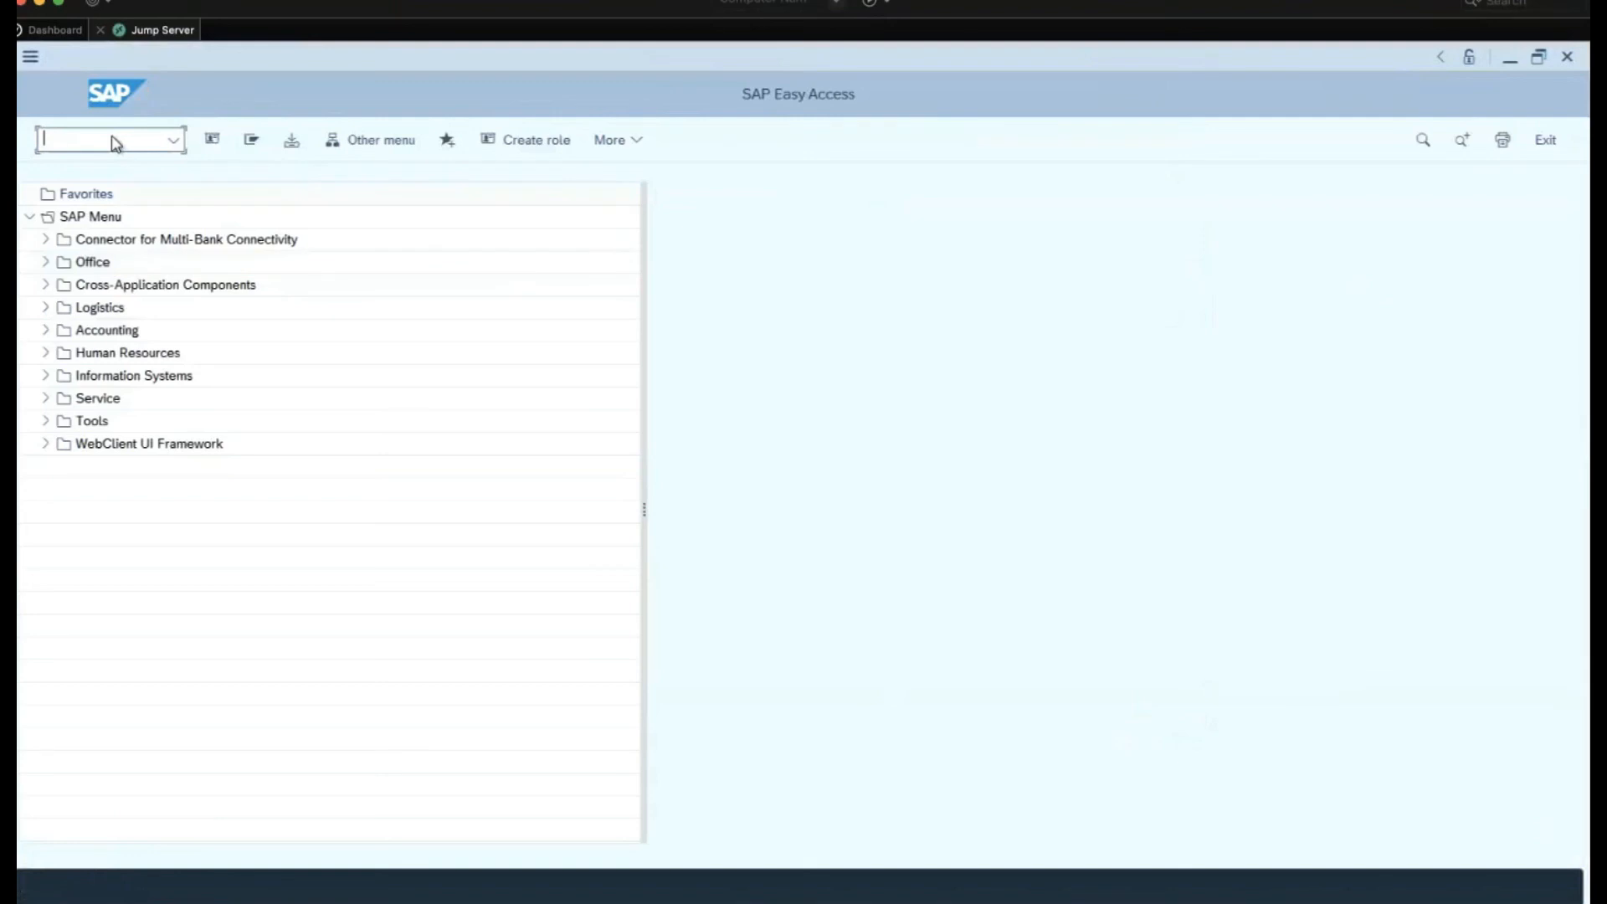
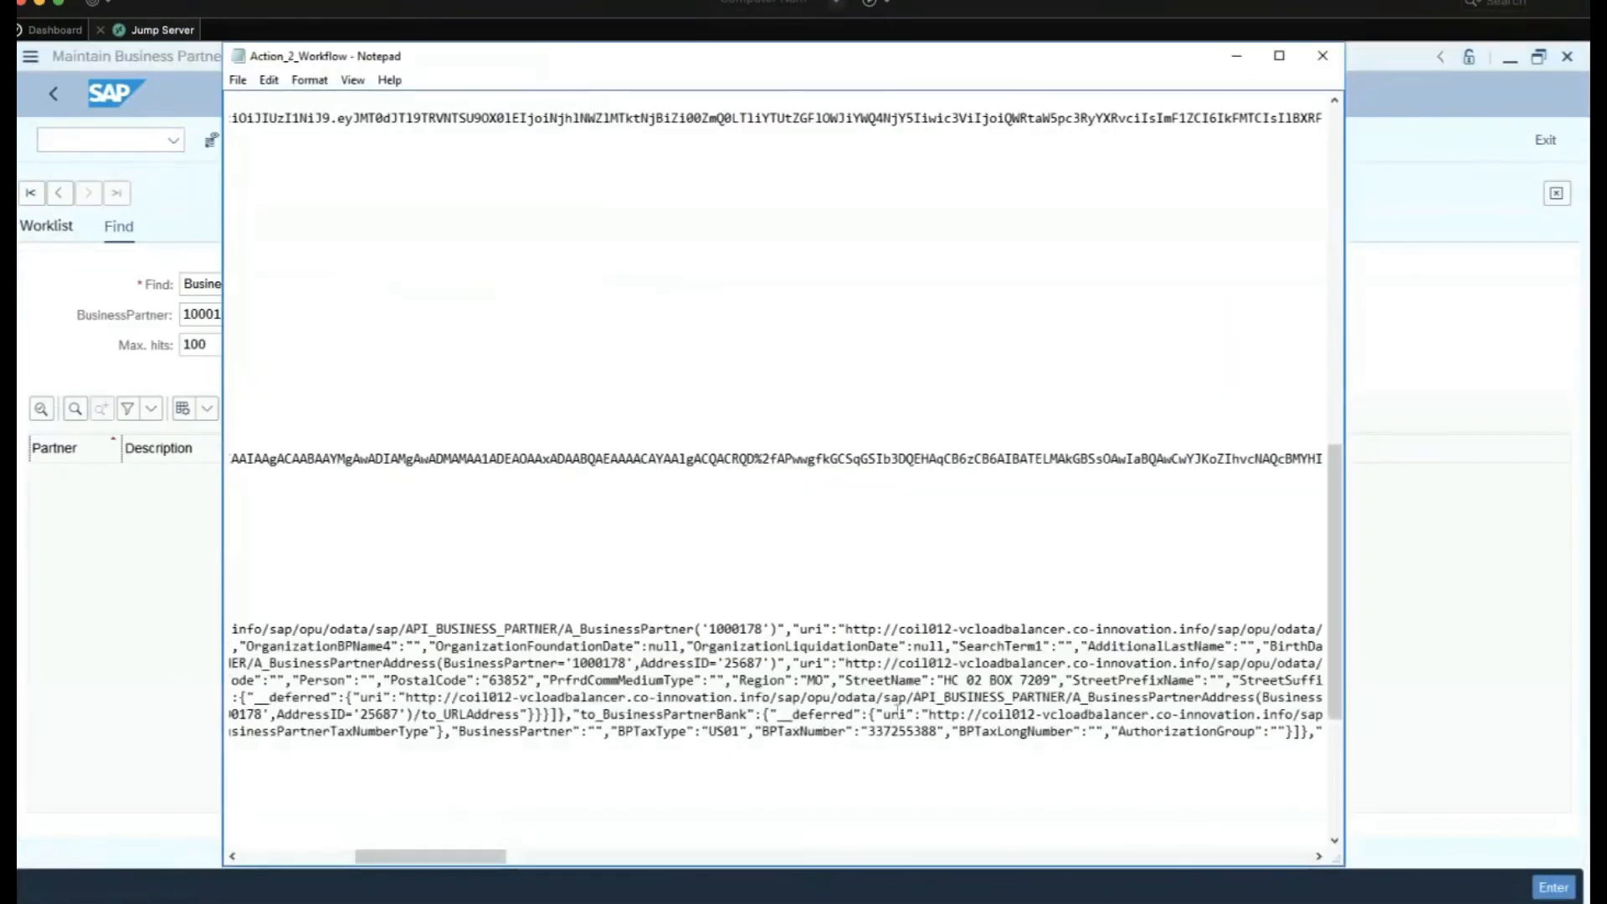
Search Maintain Business Partner by number for partner 1000178, returning a single match
click(150, 663)
click(294, 314)
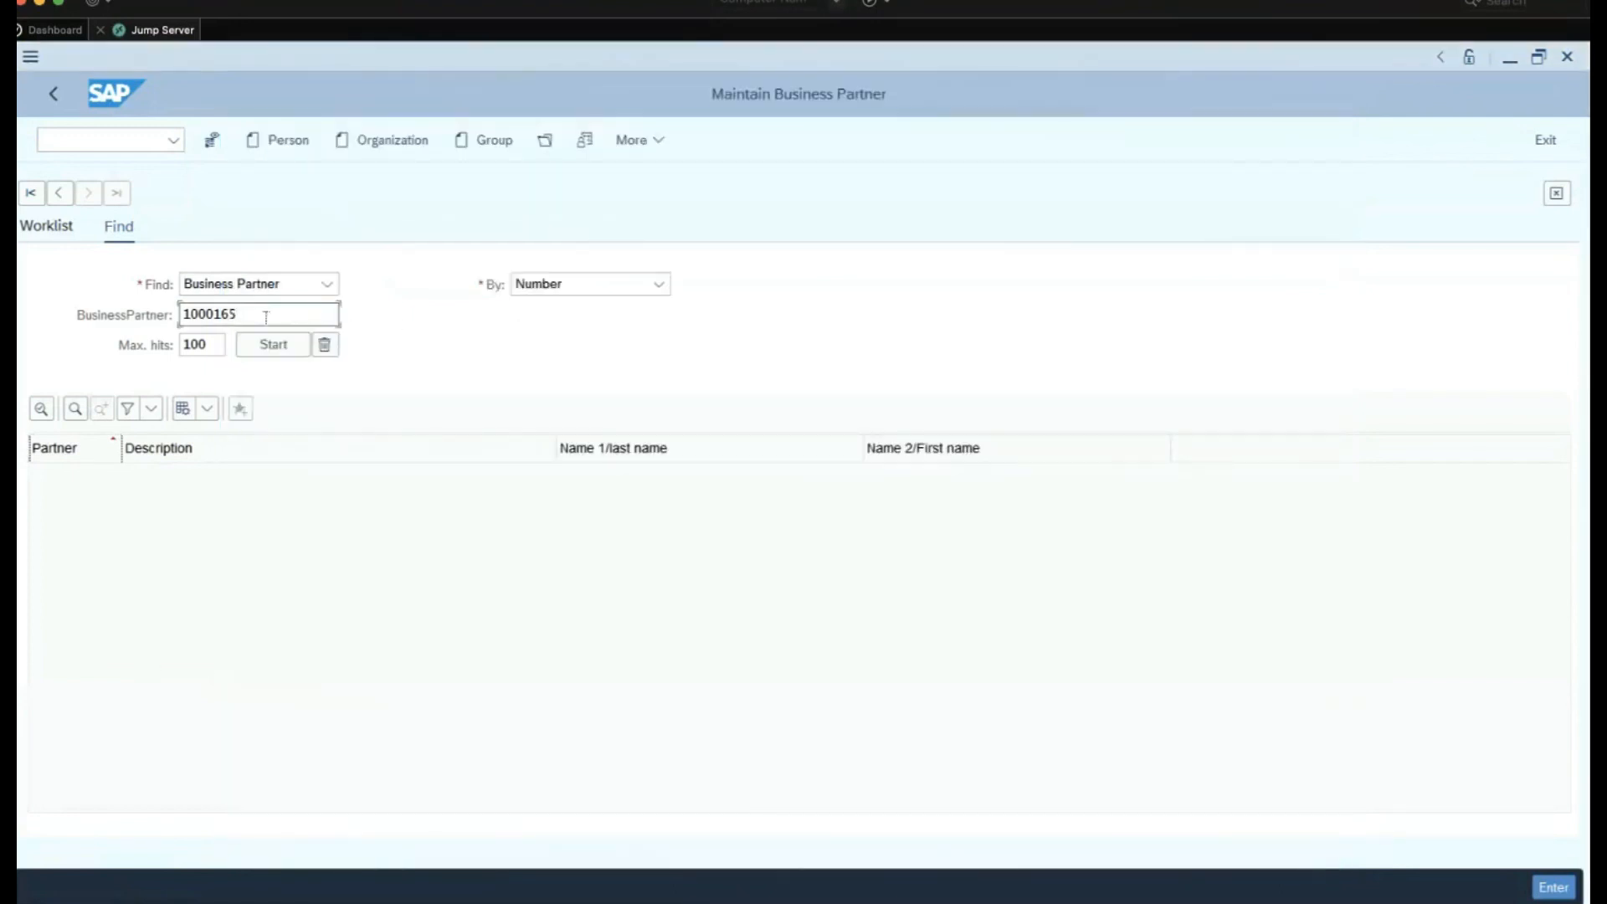
key(BackSpace)
key(BackSpace)
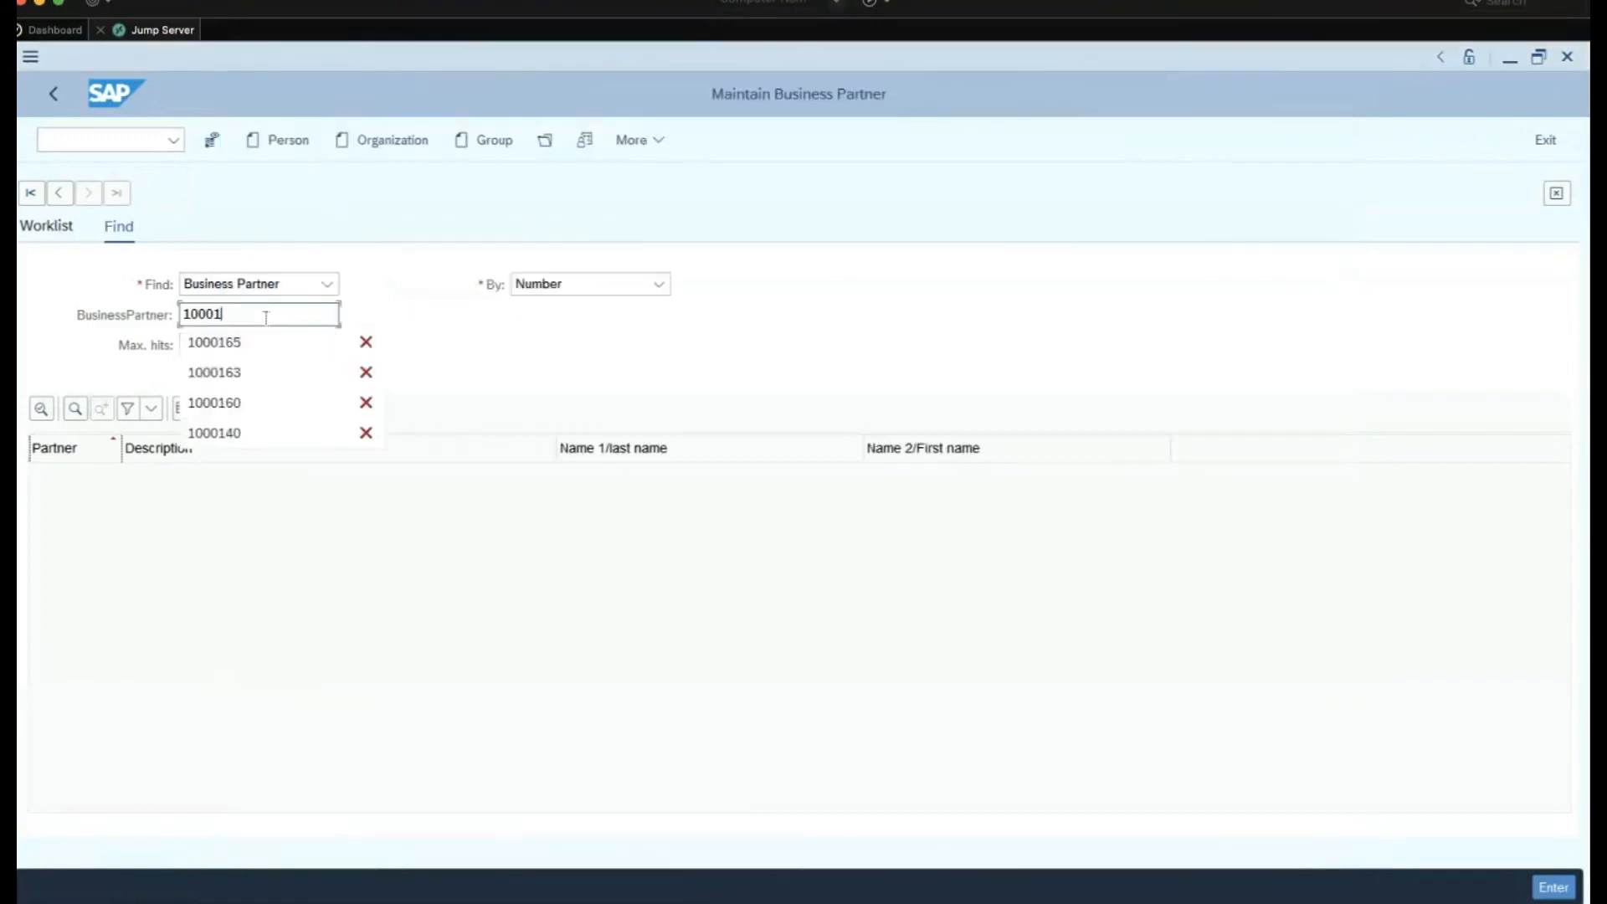
text(78)
key(Return)
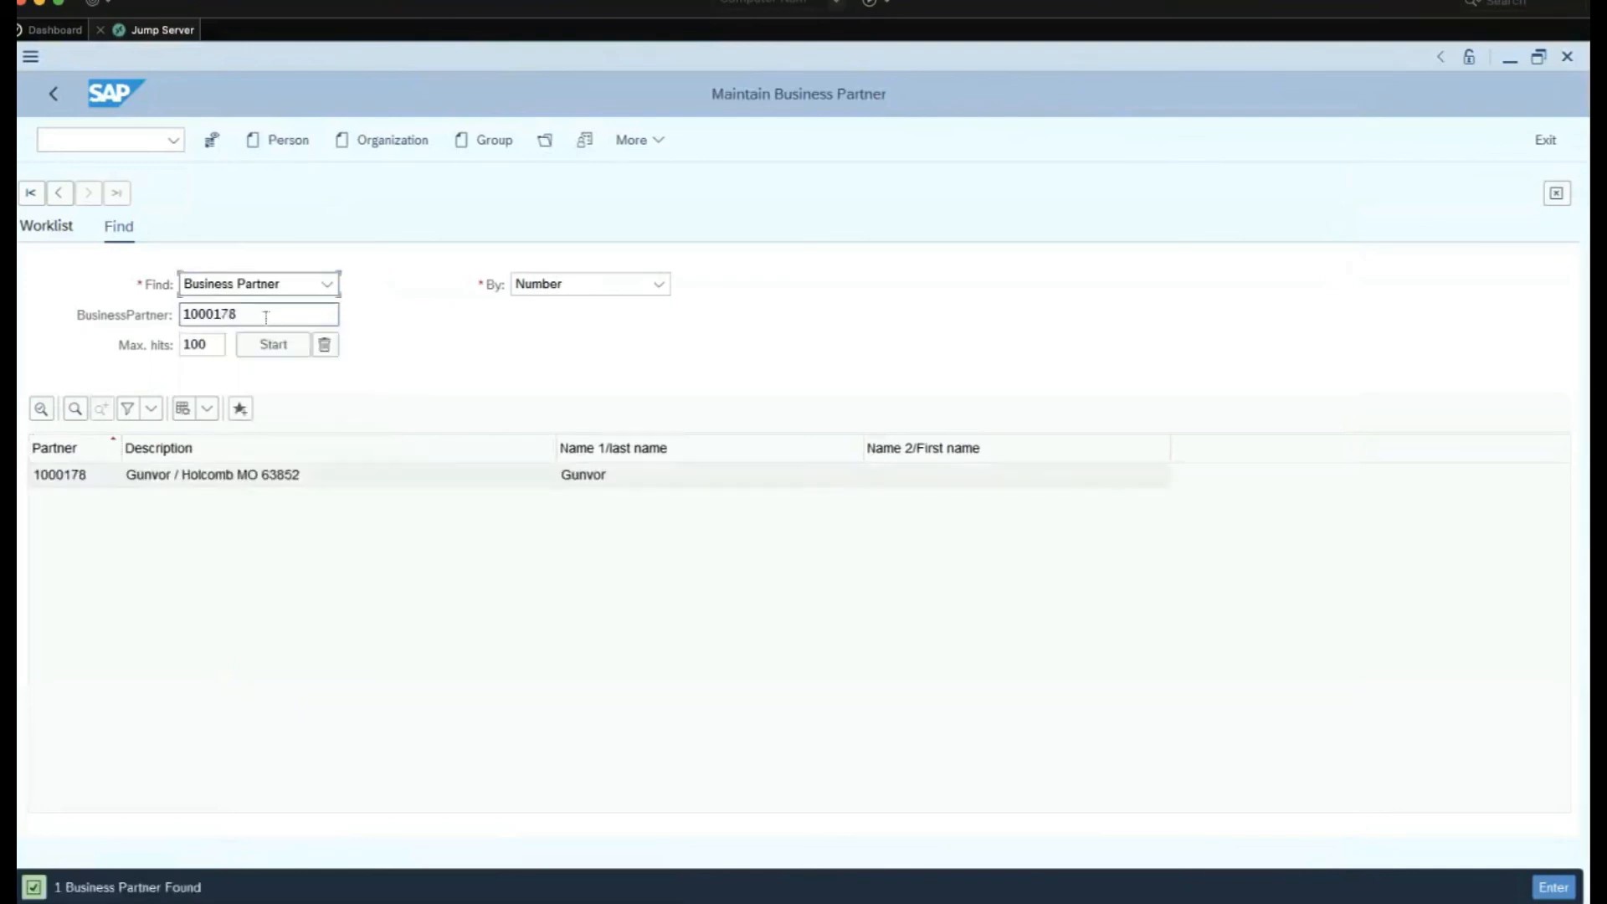
Open partner 1000178 and confirm its address and US01 tax number on the Identification tab
double_click(62, 482)
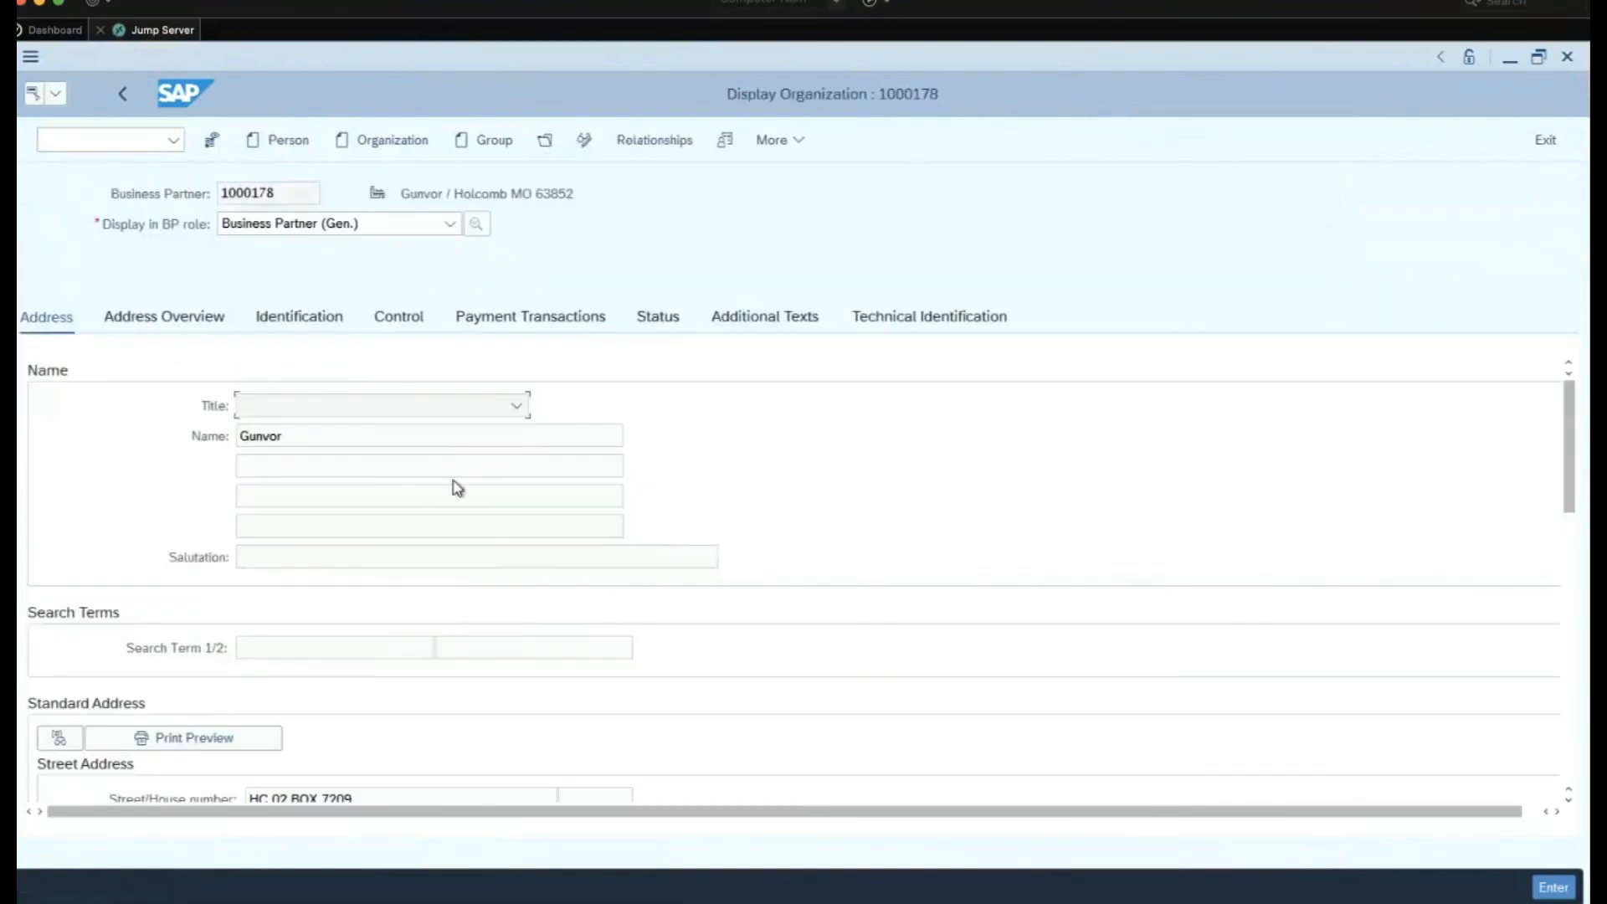
scroll(457, 488, down, 2)
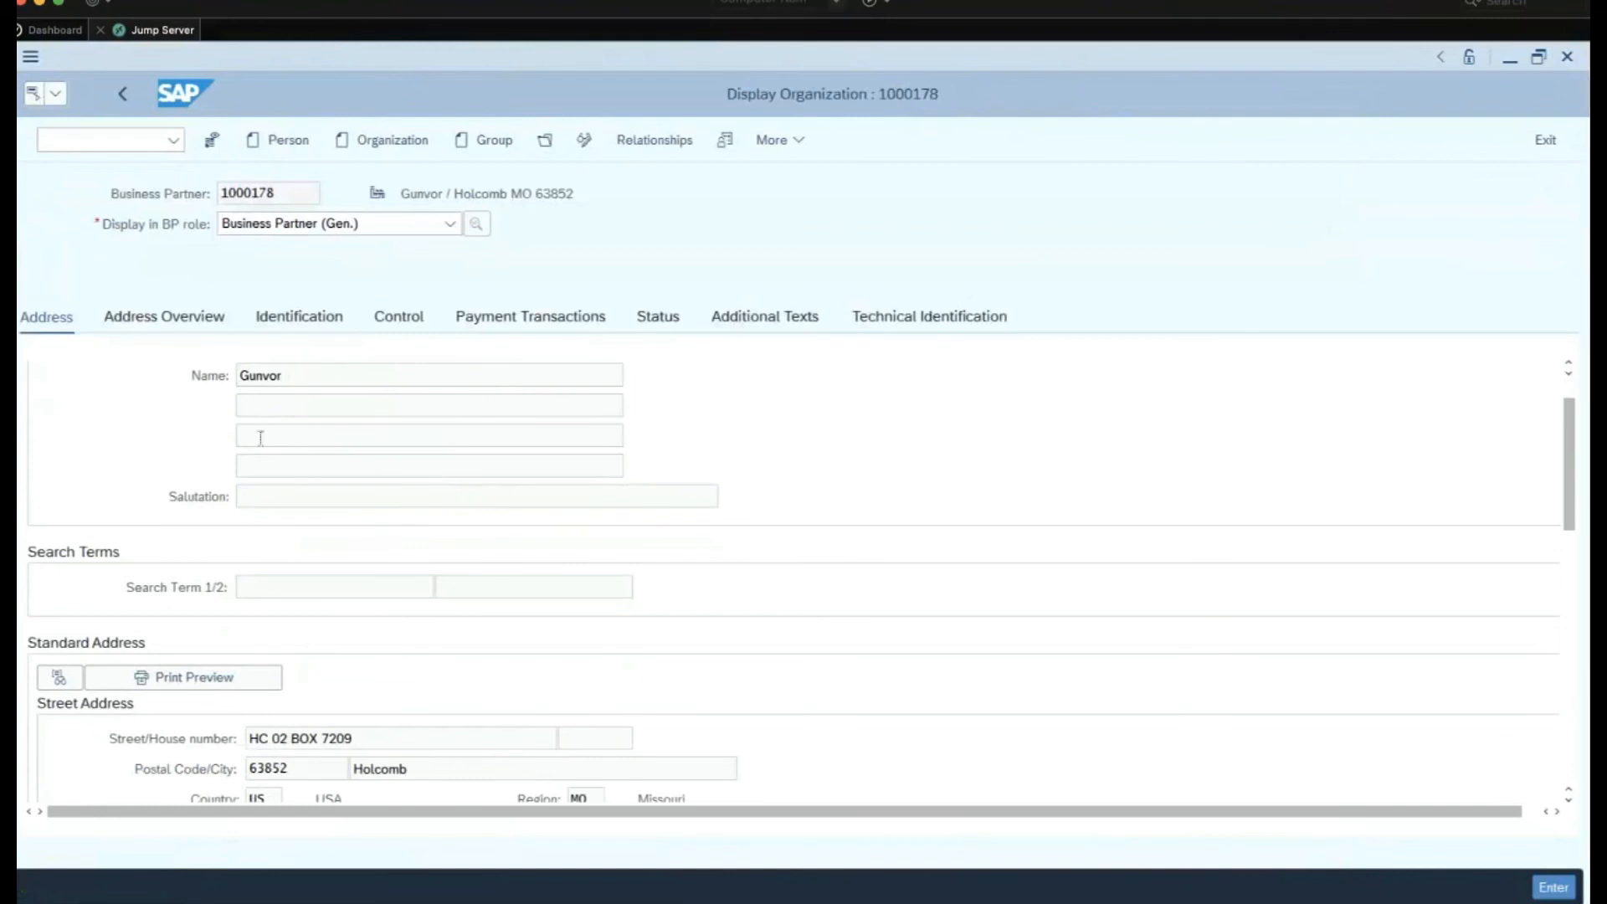
scroll(459, 459, down, 4)
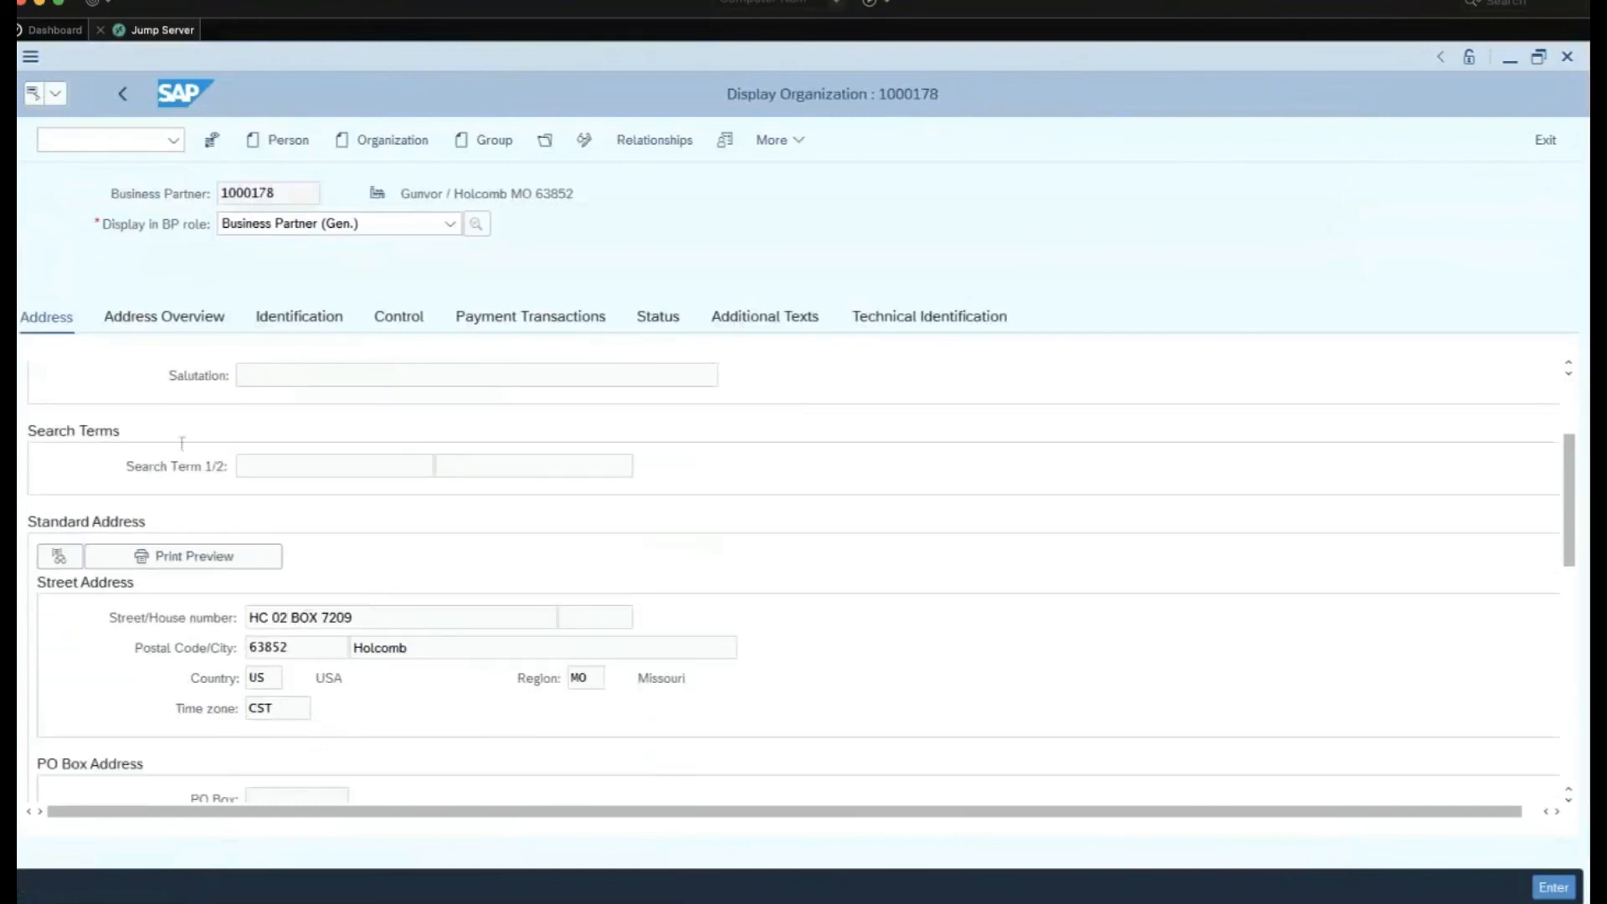
click(211, 322)
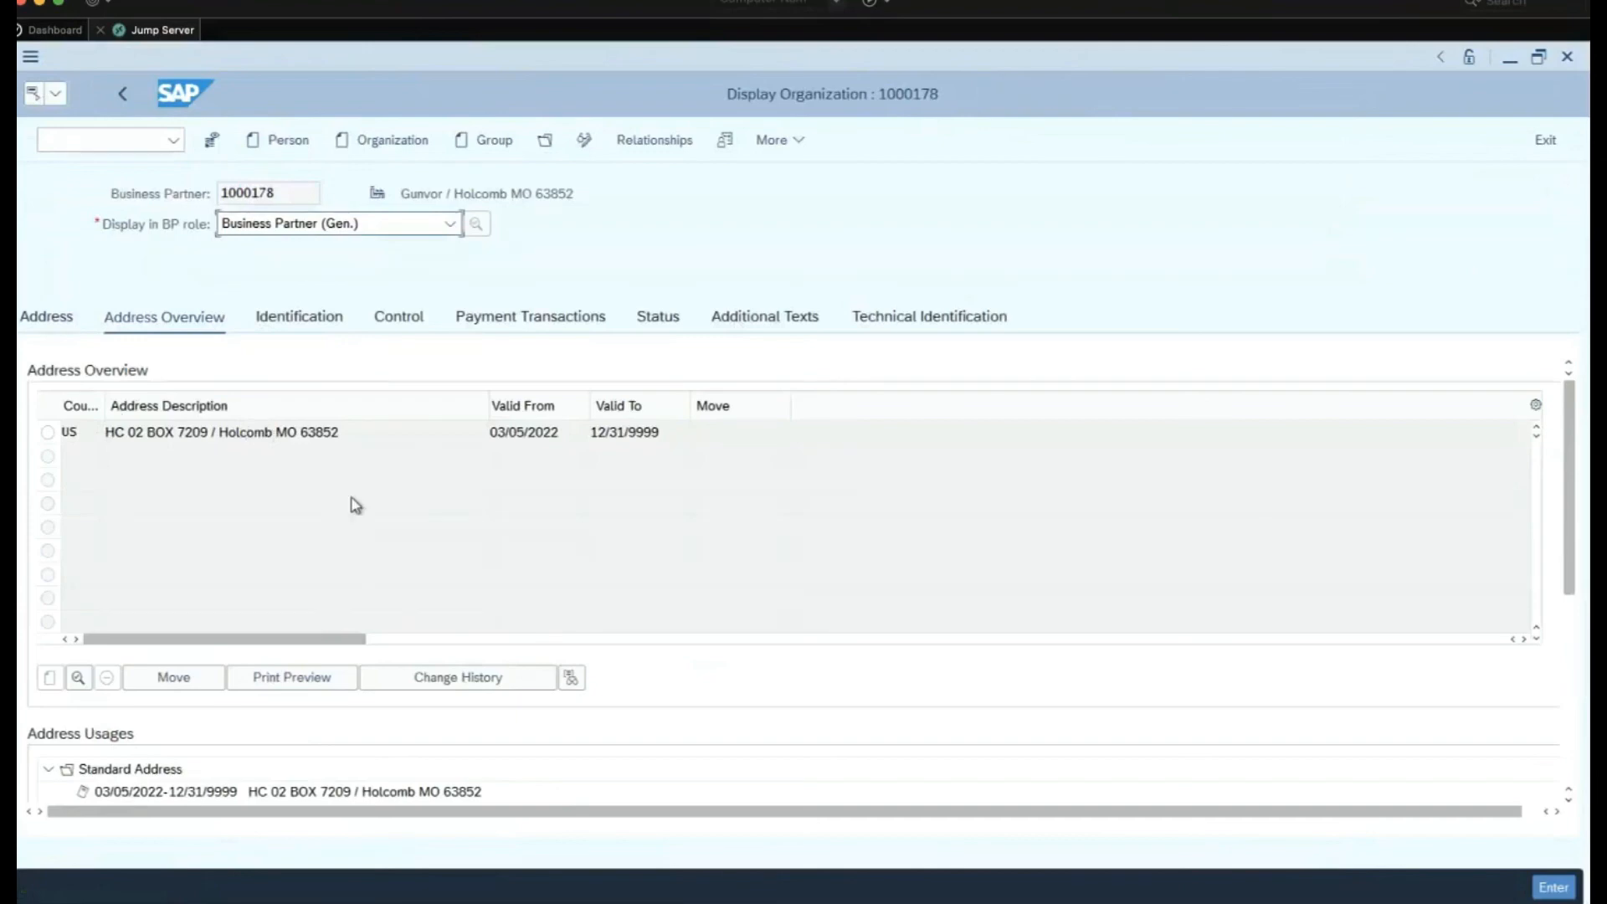
click(328, 322)
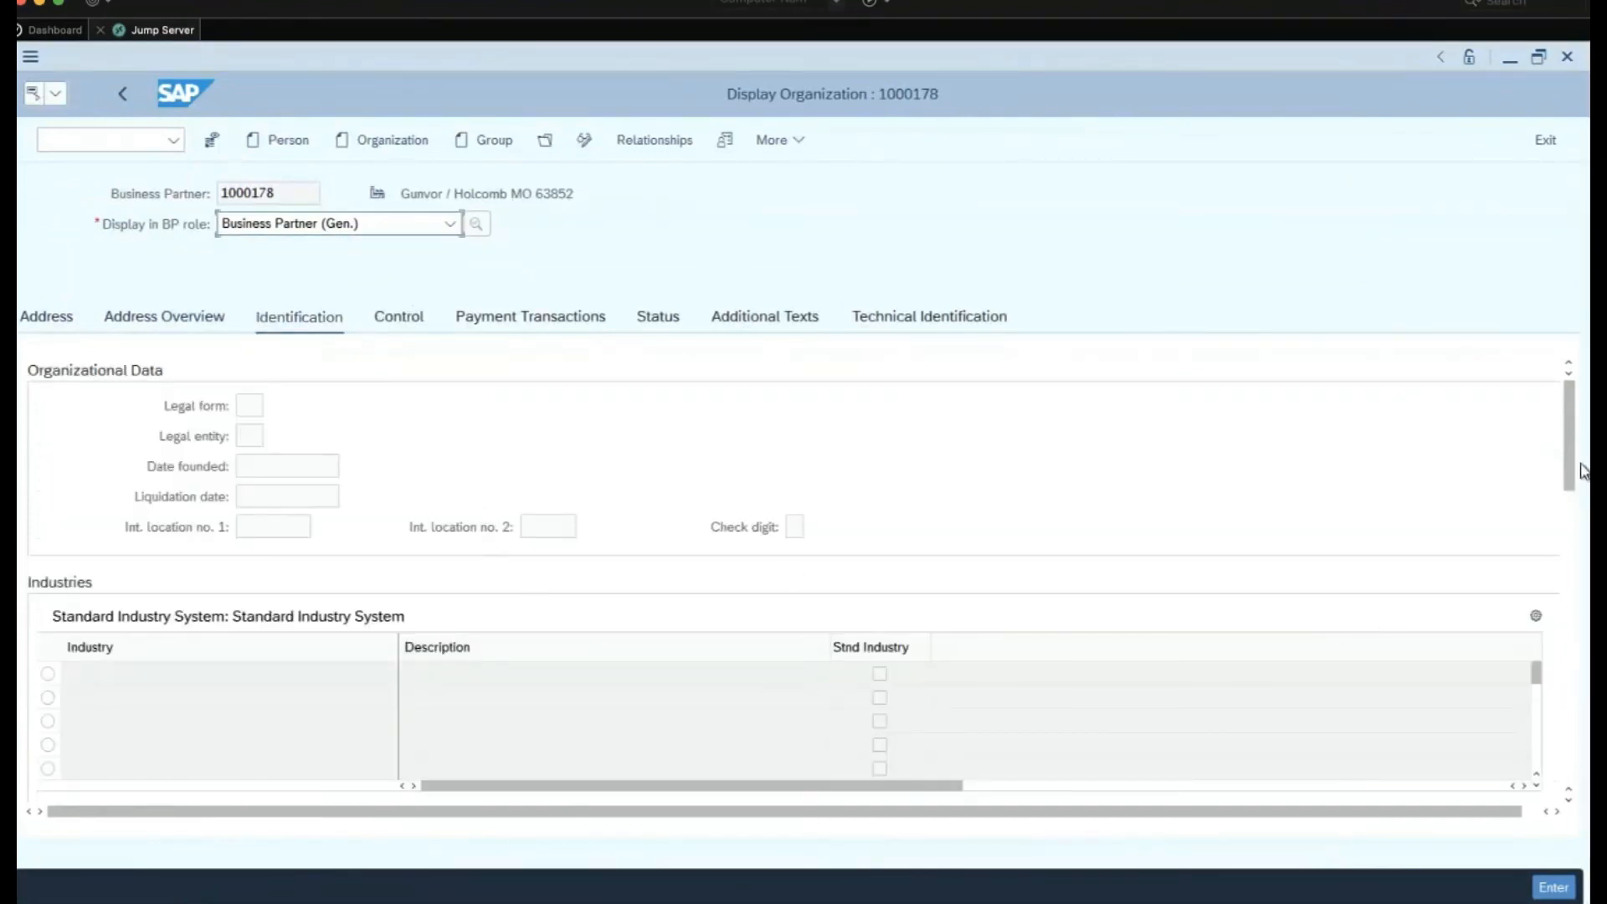
drag(1569, 467, 1519, 634)
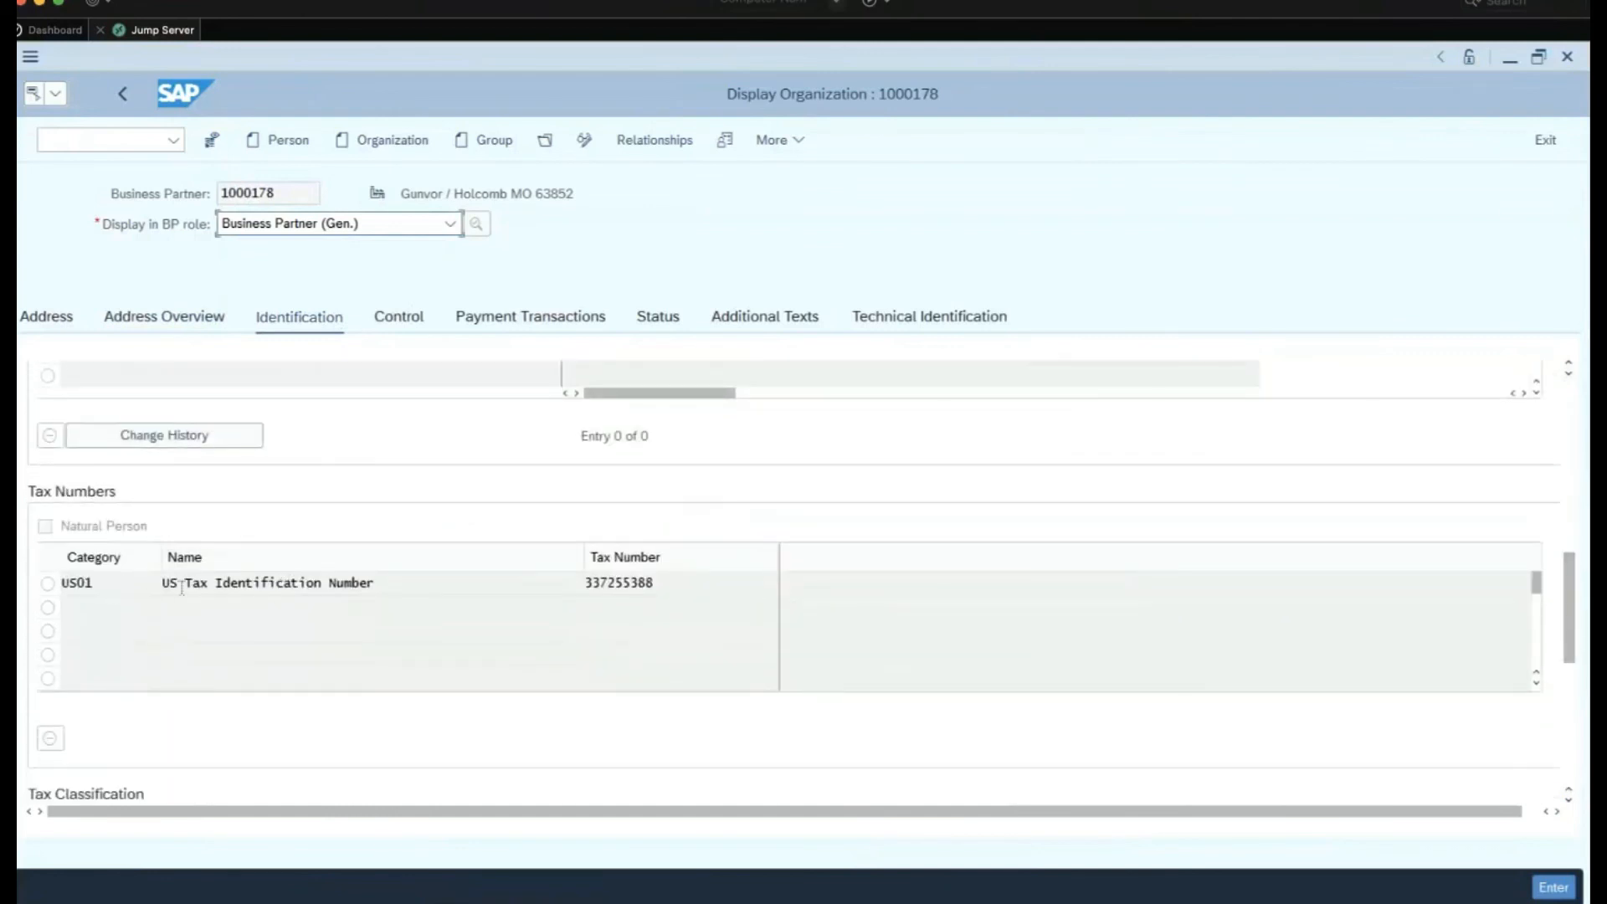